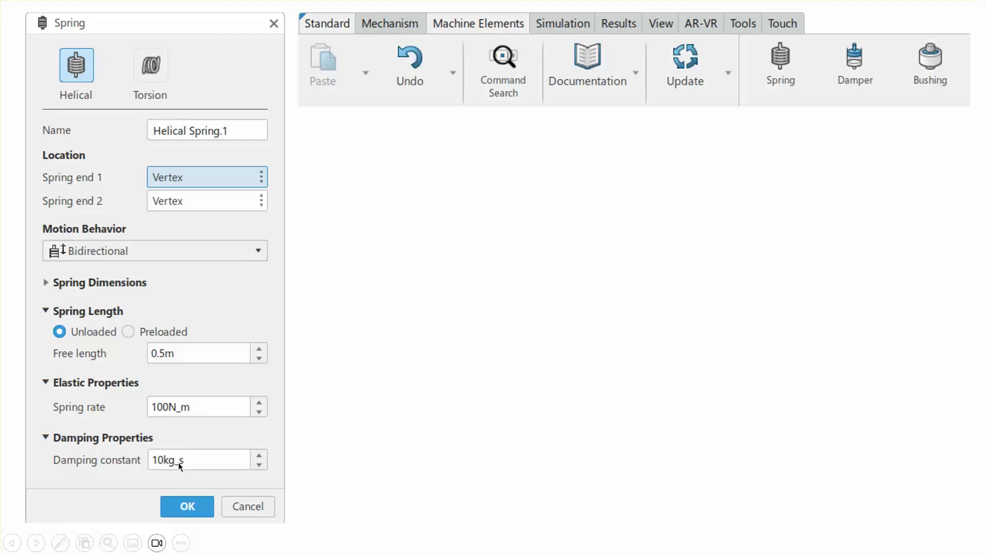
{"action": "left_click", "coordinate": [559, 311]}
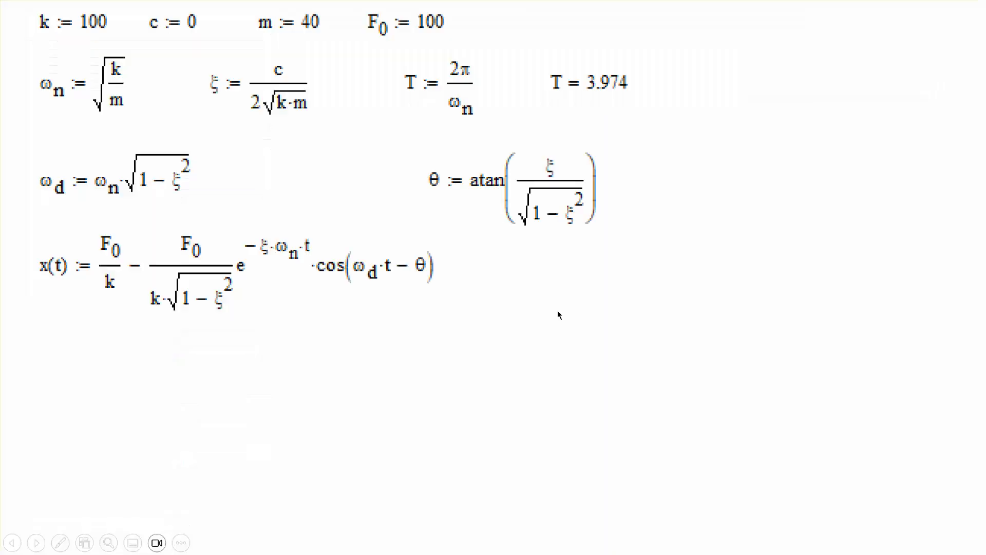
{"action": "left_click", "coordinate": [545, 352]}
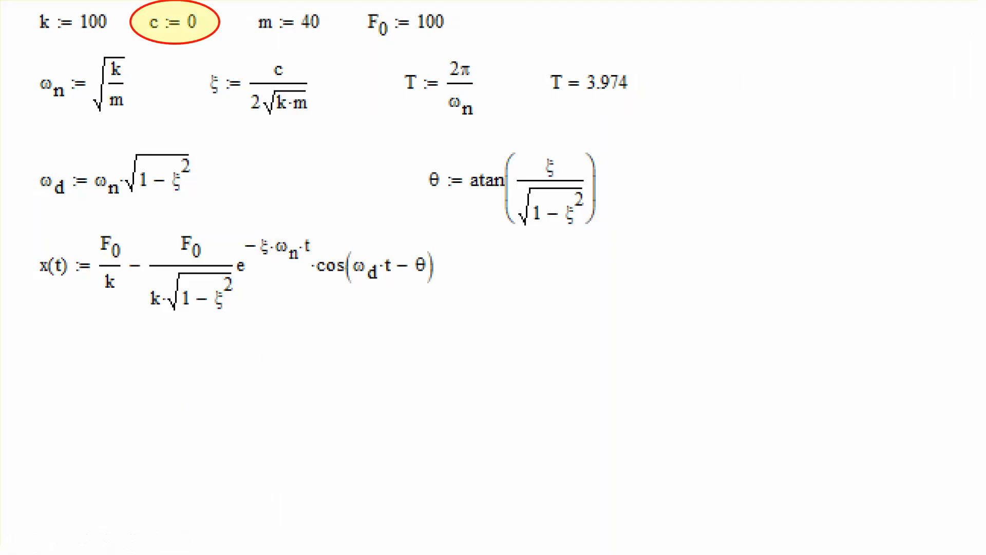
{"action": "key", "text": "Right"}
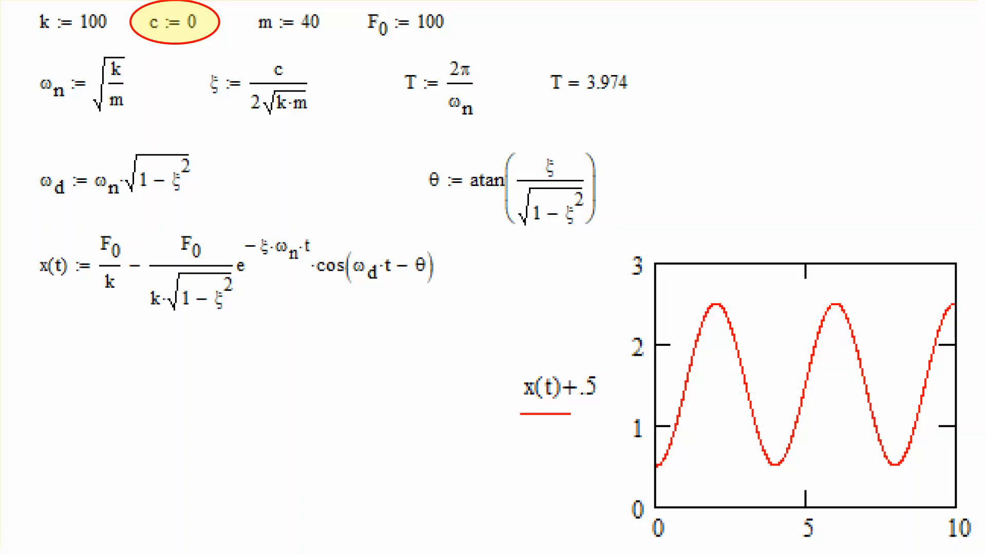
{"action": "left_click", "coordinate": [566, 346]}
{"action": "left_click", "coordinate": [566, 346]}
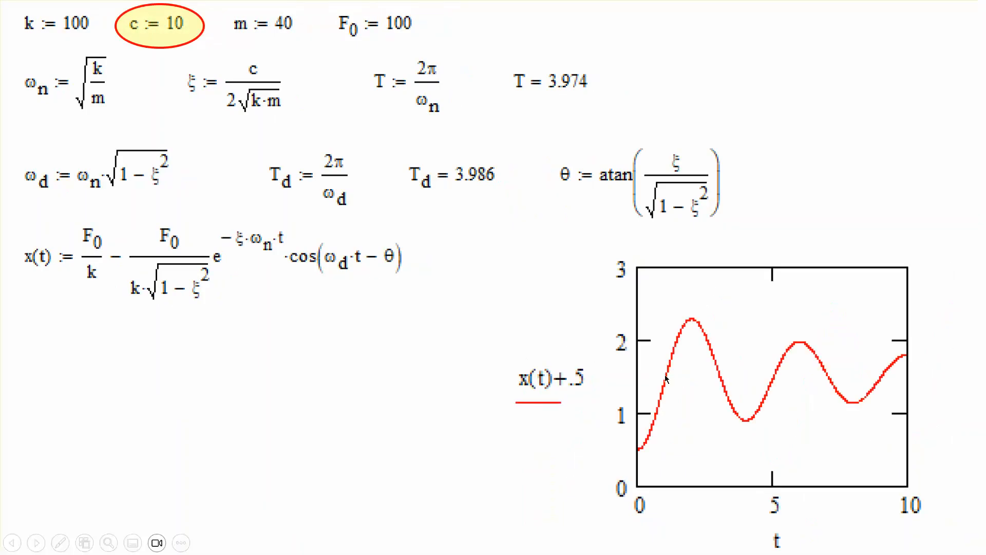
{"action": "left_click", "coordinate": [573, 381]}
{"action": "left_click", "coordinate": [574, 380]}
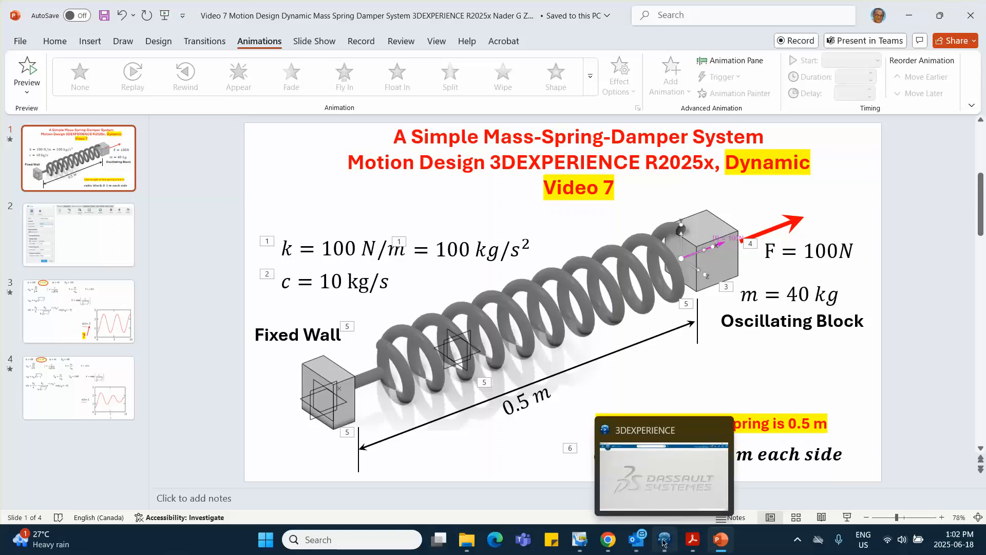
Close the Outlook window and switch to 3DEXPERIENCE
{"action": "right_click", "coordinate": [636, 539]}
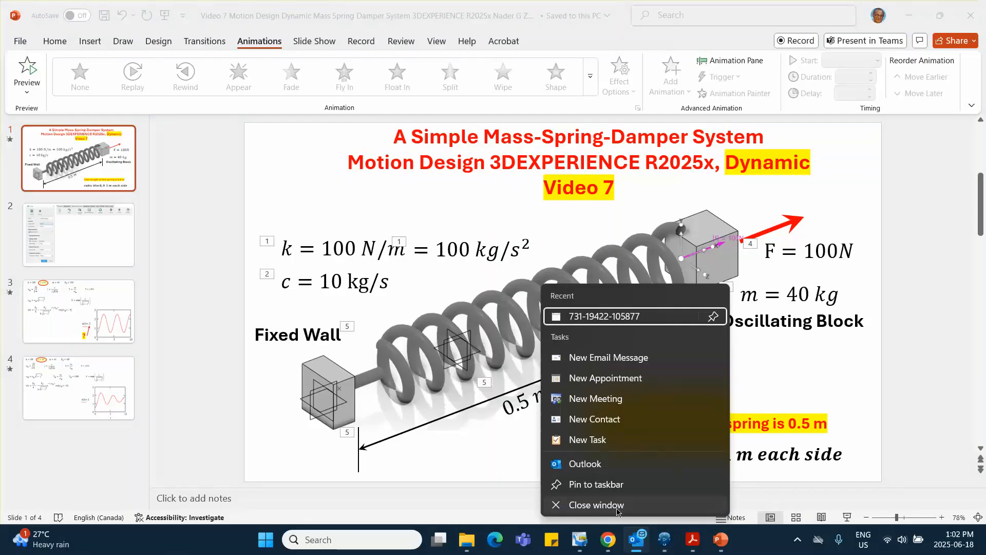
{"action": "left_click", "coordinate": [617, 510]}
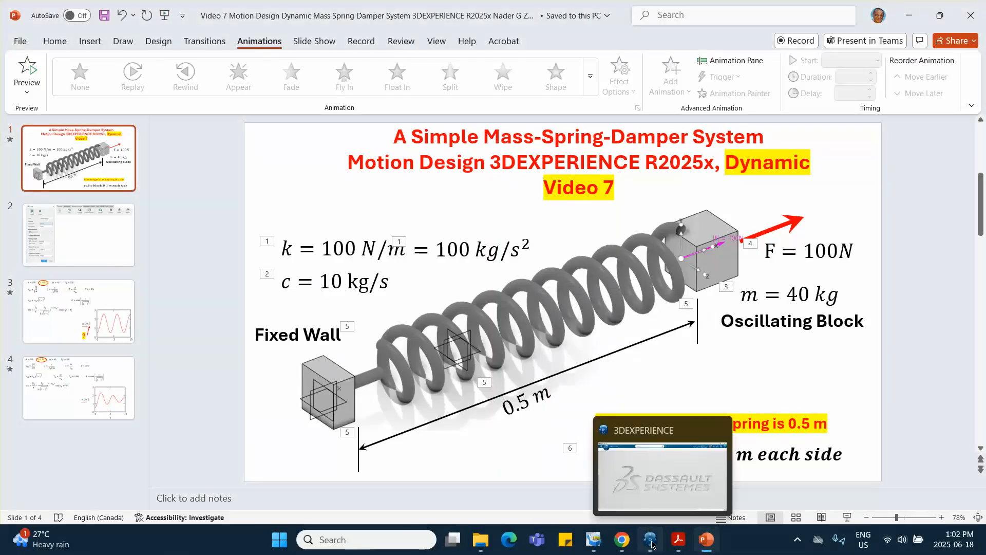
{"action": "left_click", "coordinate": [650, 541]}
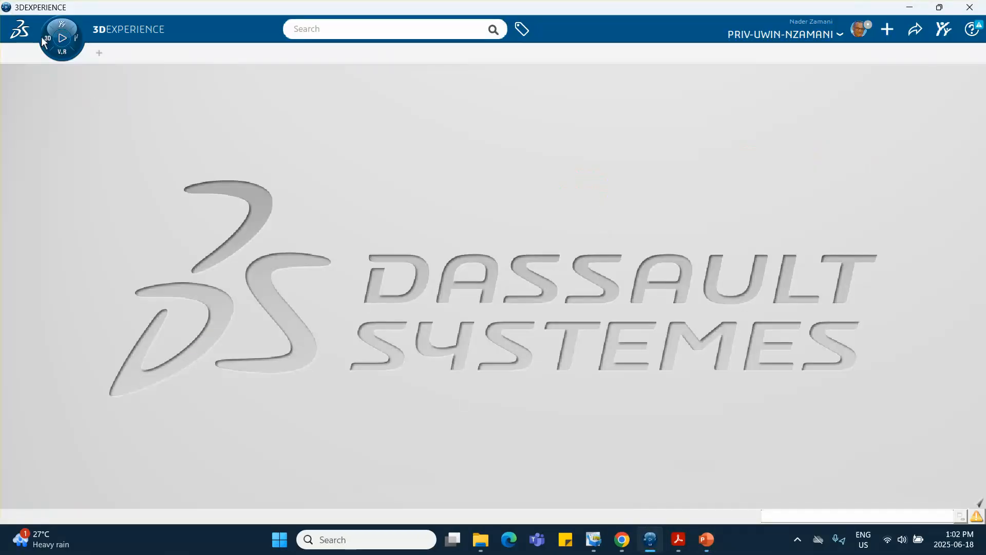
Launch the Assembly Design app and create a new physical product
{"action": "left_click", "coordinate": [61, 39]}
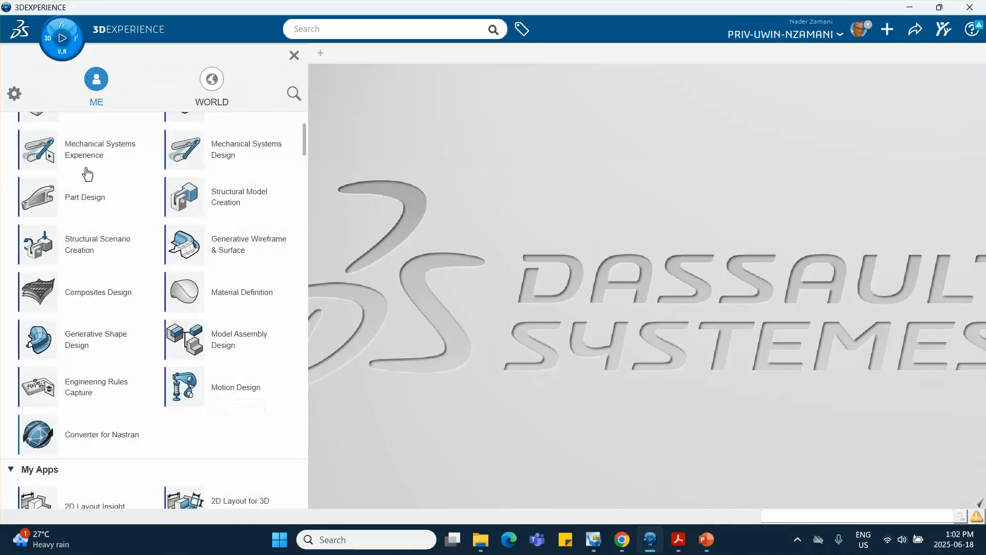
{"action": "scroll", "coordinate": [84, 178], "scroll_direction": "up", "scroll_amount": 3}
{"action": "left_click", "coordinate": [91, 210]}
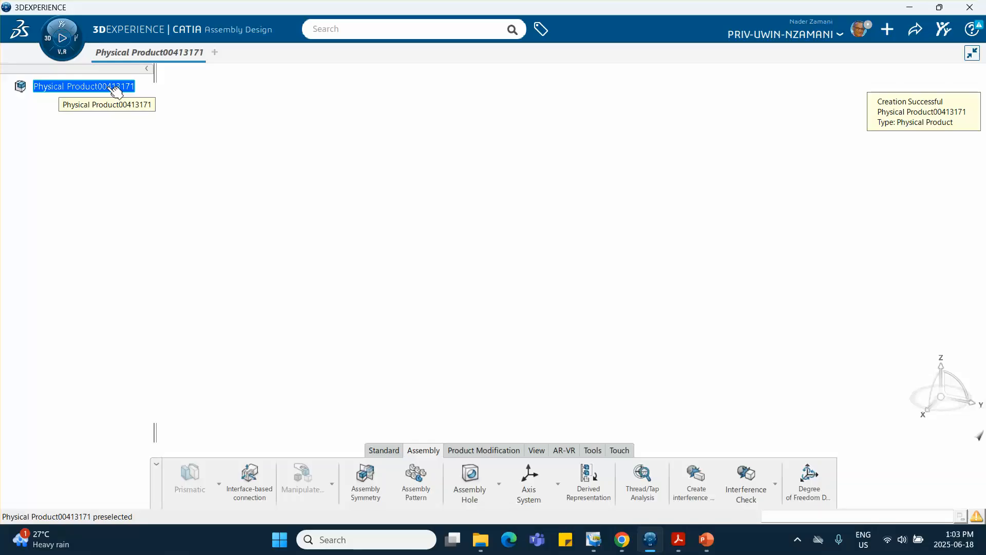
Insert a new 3D Part under the root physical product
{"action": "right_click", "coordinate": [84, 87]}
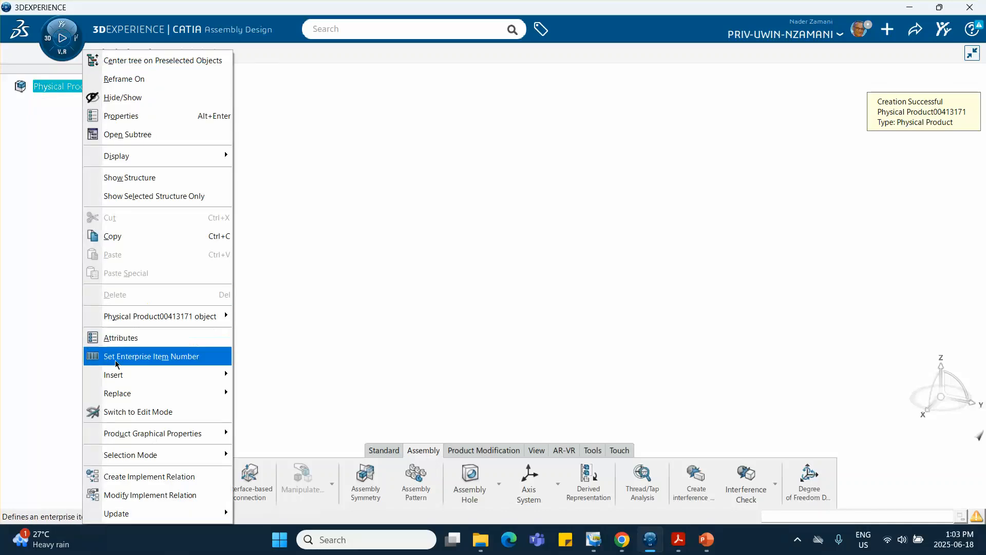
{"action": "mouse_move", "coordinate": [118, 375]}
{"action": "left_click", "coordinate": [282, 129]}
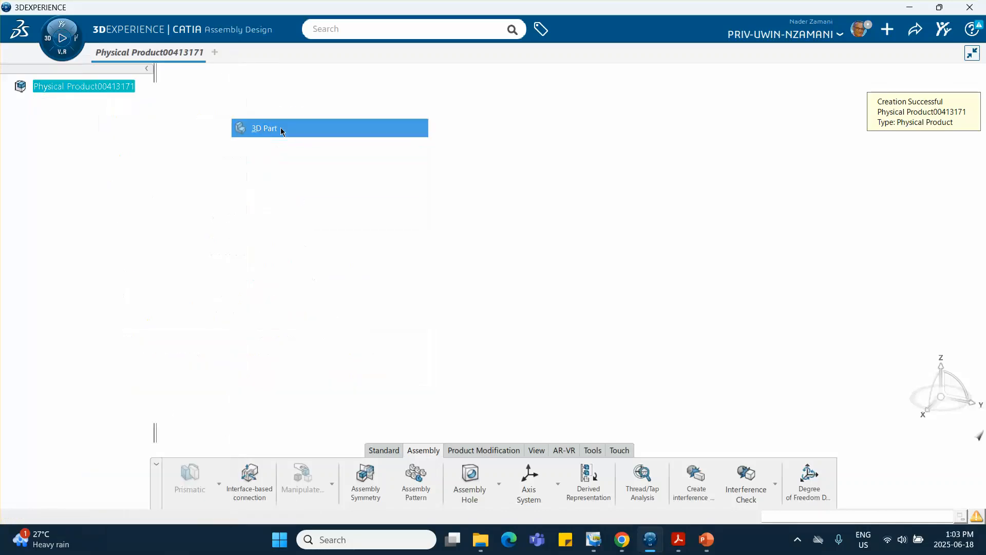
Set both the reference title and the instance title of the inserted 3D part to "fixed wall"
{"action": "right_click", "coordinate": [88, 106]}
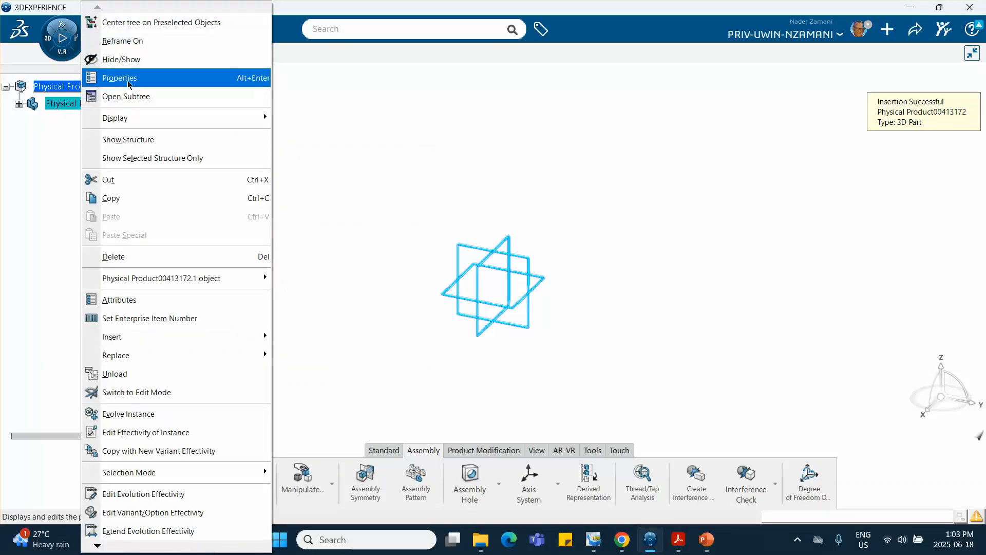
{"action": "left_click", "coordinate": [127, 82]}
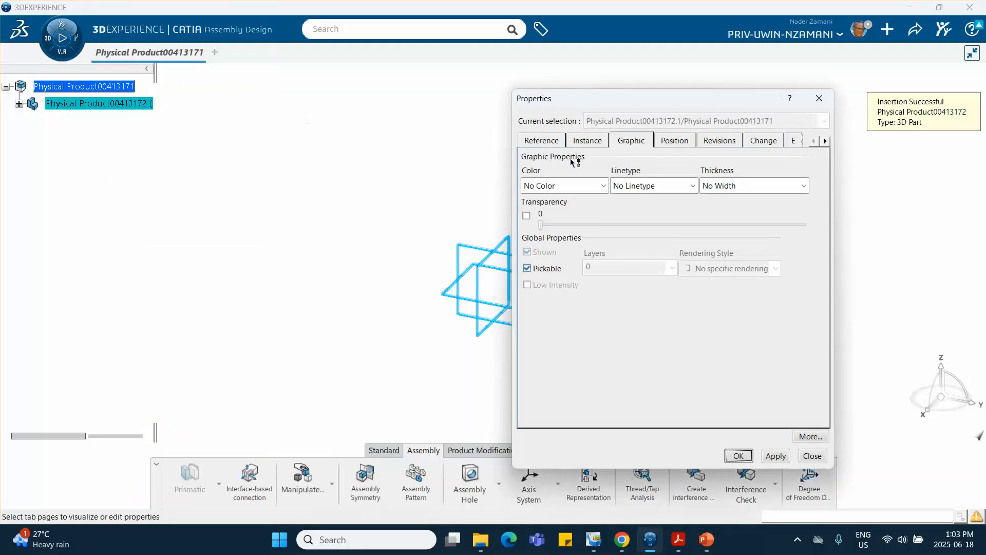
{"action": "left_click", "coordinate": [541, 140]}
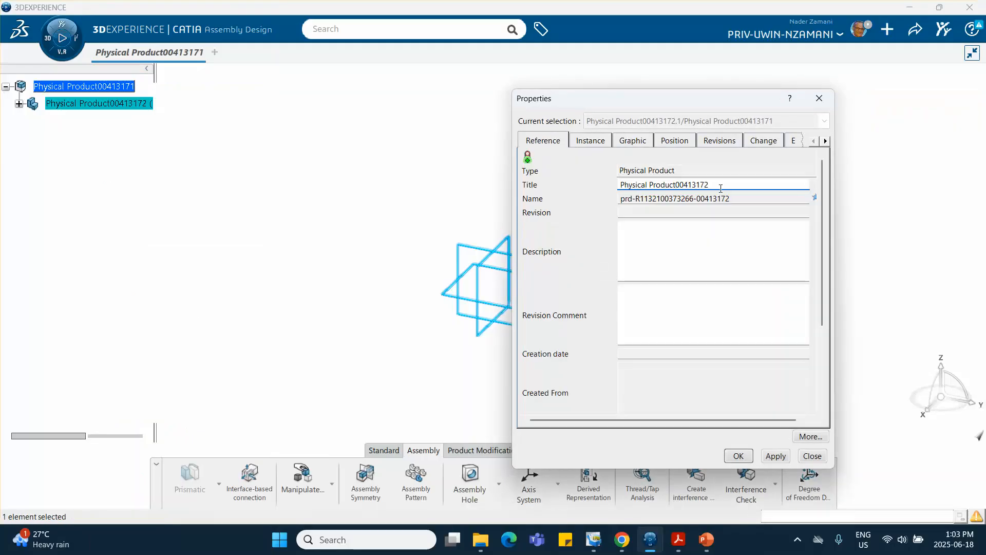
{"action": "left_click_drag", "start_coordinate": [720, 188], "coordinate": [552, 196]}
{"action": "type", "text": "fixed wall"}
{"action": "left_click", "coordinate": [589, 140]}
{"action": "left_click_drag", "start_coordinate": [691, 185], "coordinate": [487, 192]}
{"action": "type", "text": "fi"}
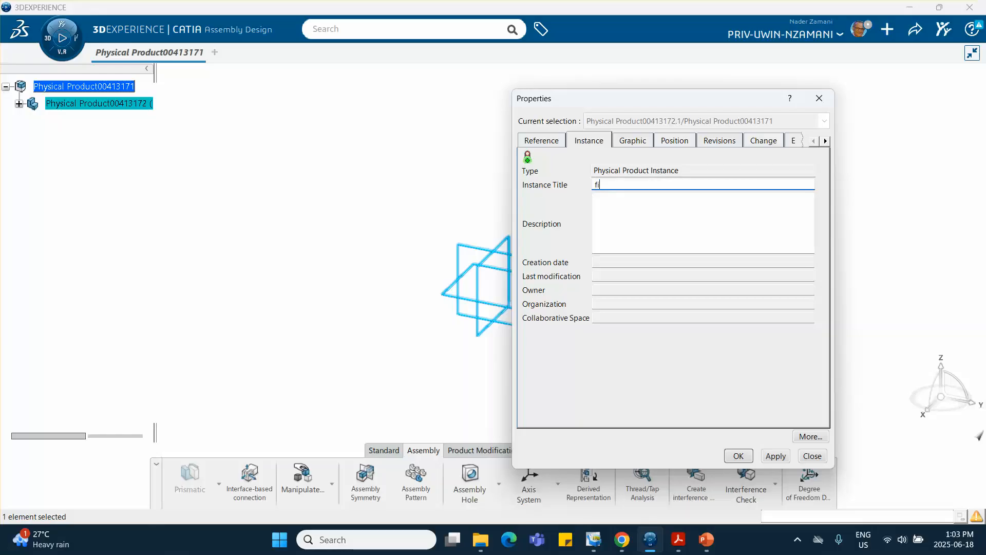
{"action": "type", "text": "xed wall"}
Set the fixed wall part's graphic color to orange and apply its properties
{"action": "left_click", "coordinate": [645, 141]}
{"action": "left_click", "coordinate": [596, 187]}
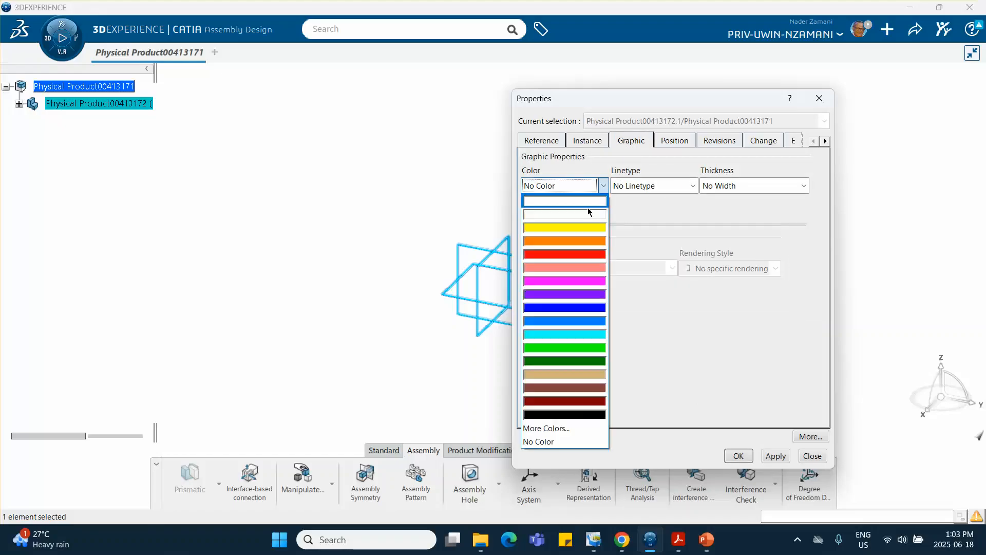
{"action": "left_click", "coordinate": [580, 241]}
{"action": "left_click", "coordinate": [747, 462]}
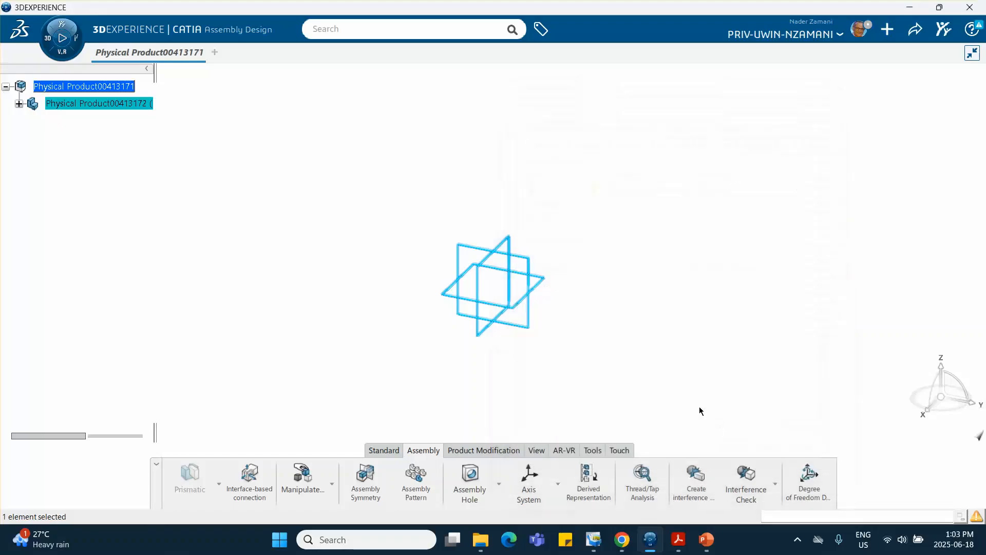
{"action": "left_click", "coordinate": [682, 383]}
Activate the fixed wall's 3D shape in Part Design and start a sketch on its yz plane
{"action": "left_click", "coordinate": [19, 104]}
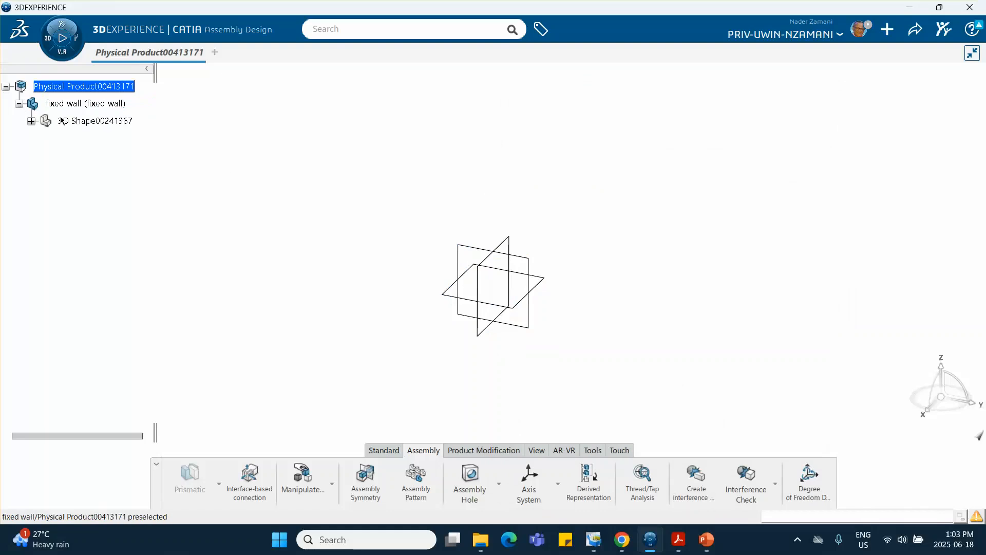
{"action": "double_click", "coordinate": [82, 120]}
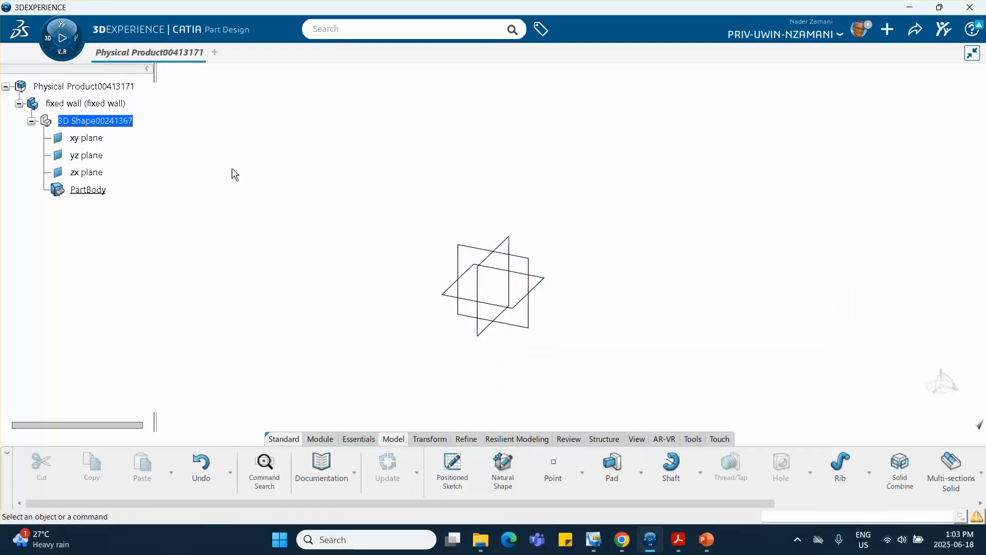
{"action": "left_click", "coordinate": [531, 264]}
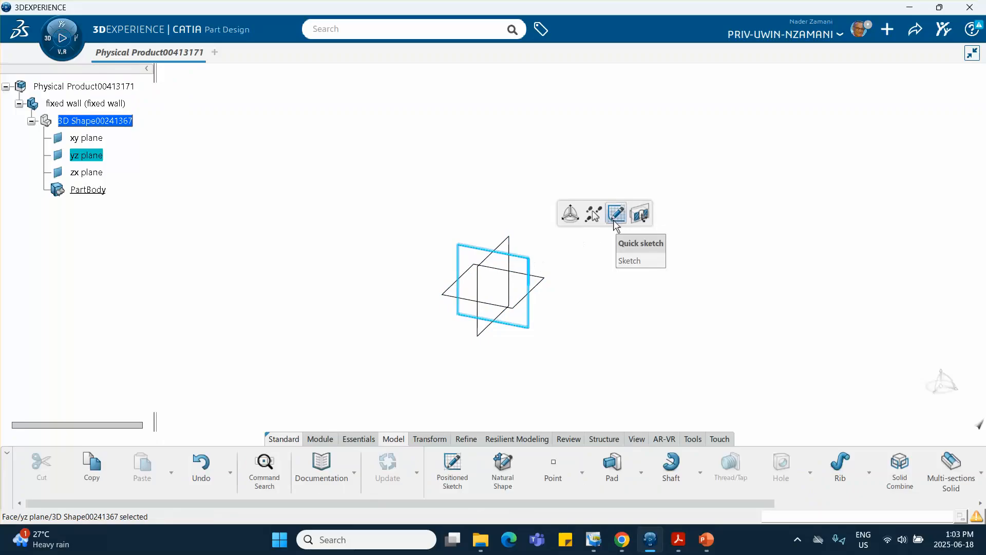
{"action": "left_click", "coordinate": [616, 214]}
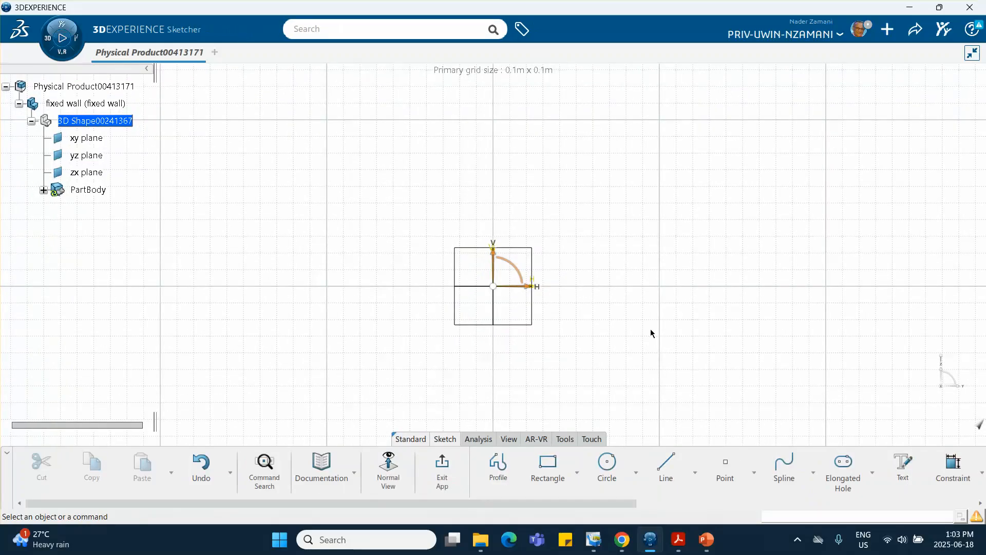
Sketch a rectangle about 0.047 m wide, starting at the origin and extending up along the positive H and V axes
{"action": "middle_click_drag", "start_coordinate": [612, 335], "coordinate": [531, 284]}
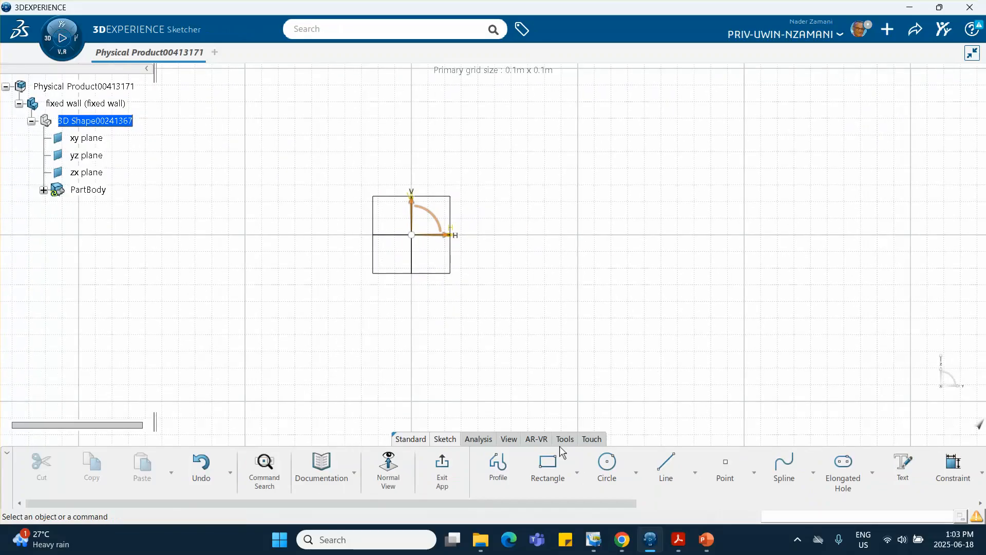
{"action": "left_click", "coordinate": [547, 465]}
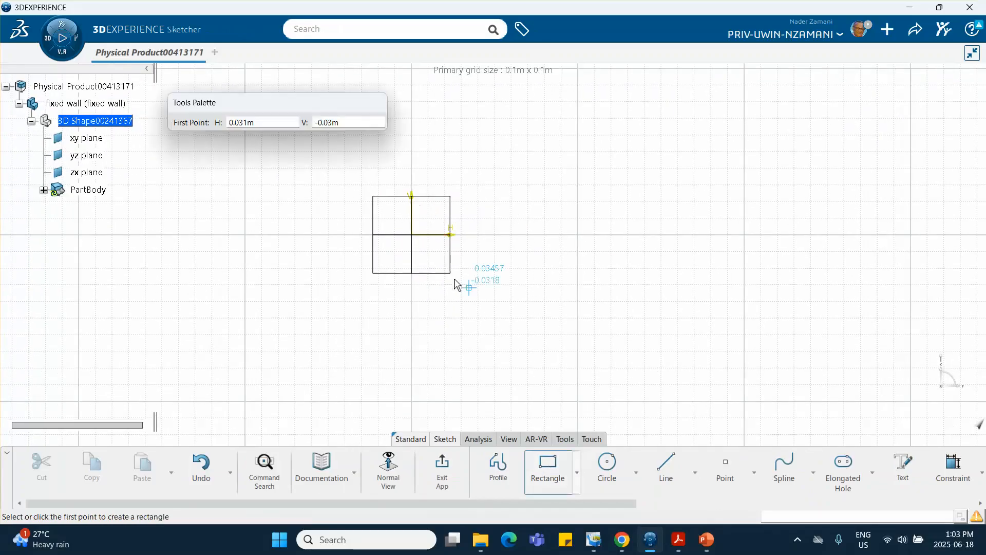
{"action": "left_click", "coordinate": [418, 234]}
{"action": "left_click", "coordinate": [490, 172]}
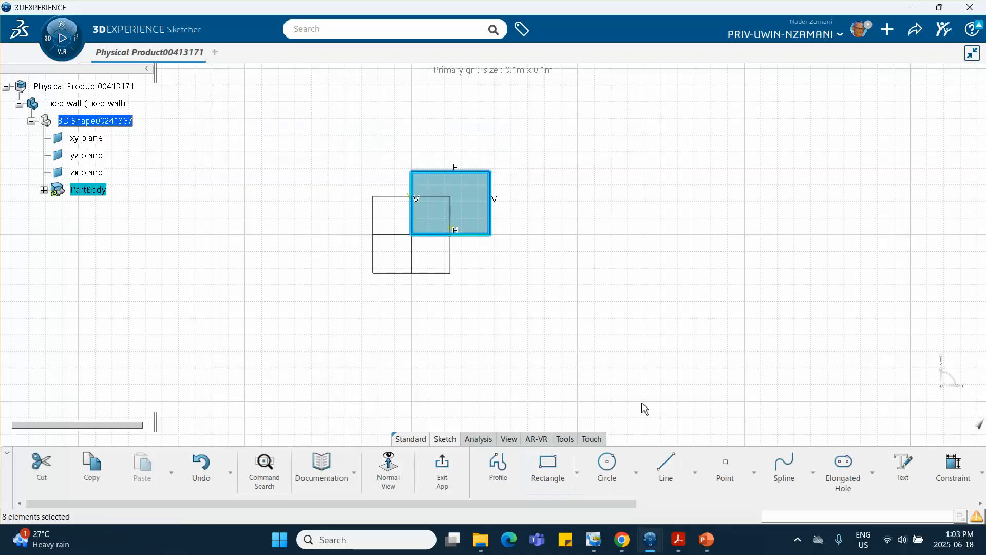
Constrain the rectangle's lower horizontal edge to 0.1 m and scale all sketch elements accordingly
{"action": "left_click", "coordinate": [953, 465]}
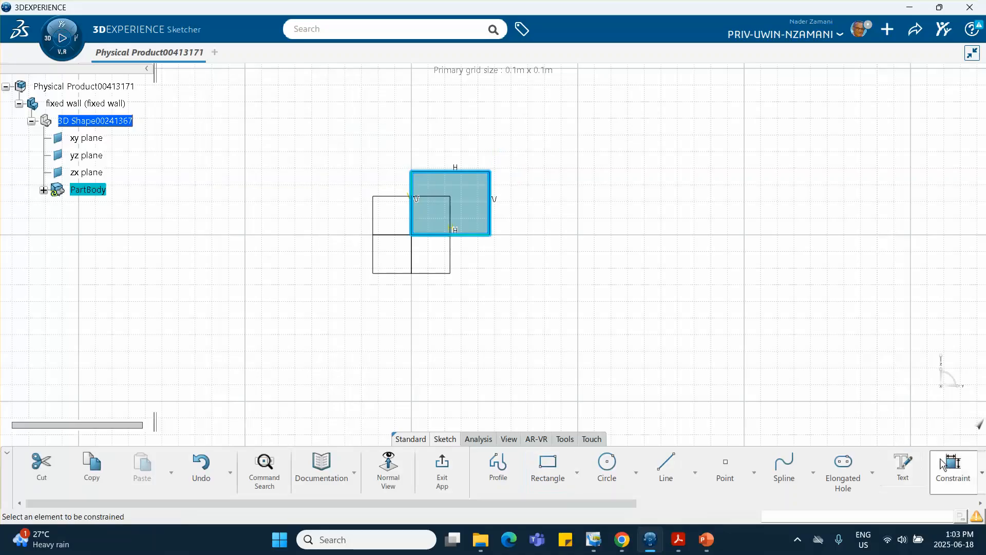
{"action": "left_click", "coordinate": [474, 235]}
{"action": "left_click", "coordinate": [472, 302]}
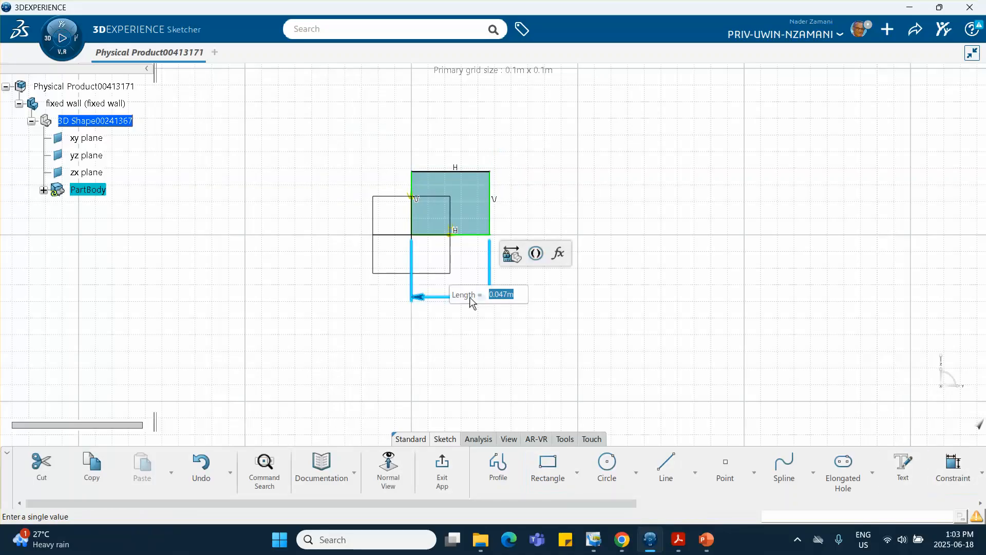
{"action": "type", "text": "0.1"}
{"action": "key", "text": "Return"}
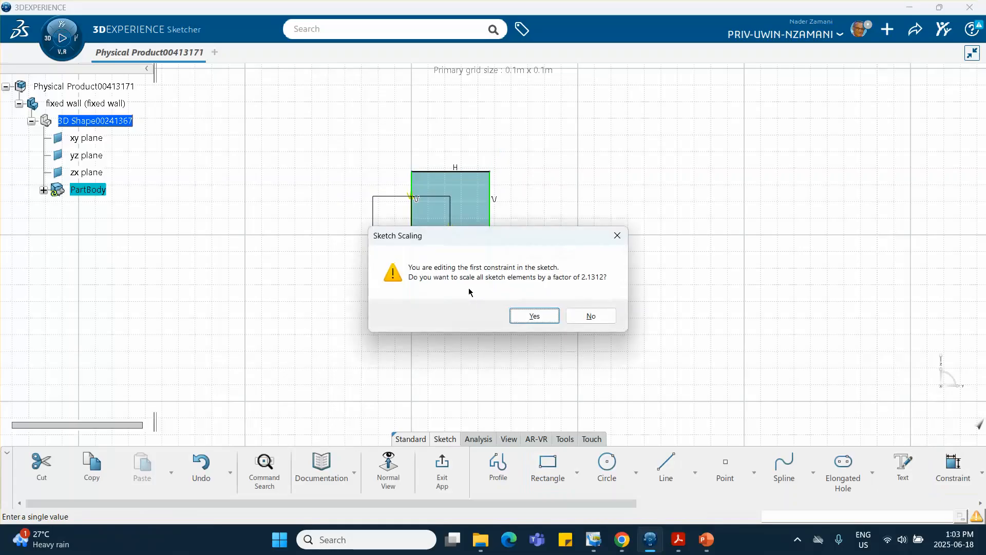
{"action": "left_click", "coordinate": [535, 315]}
Constrain the rectangle's vertical edge farther from the origin to a length of 0.1 m
{"action": "left_click", "coordinate": [580, 188]}
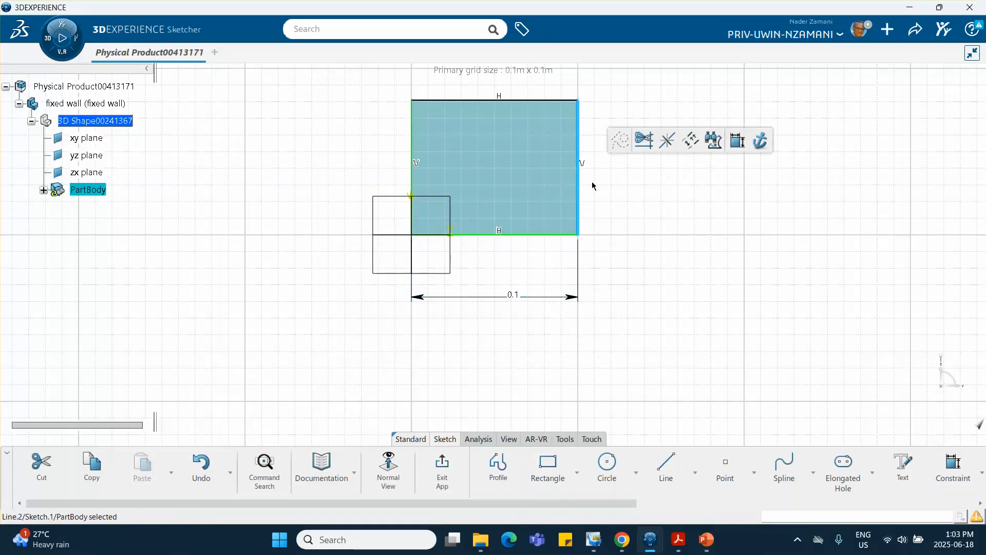
{"action": "left_click", "coordinate": [736, 145]}
{"action": "left_click", "coordinate": [708, 177]}
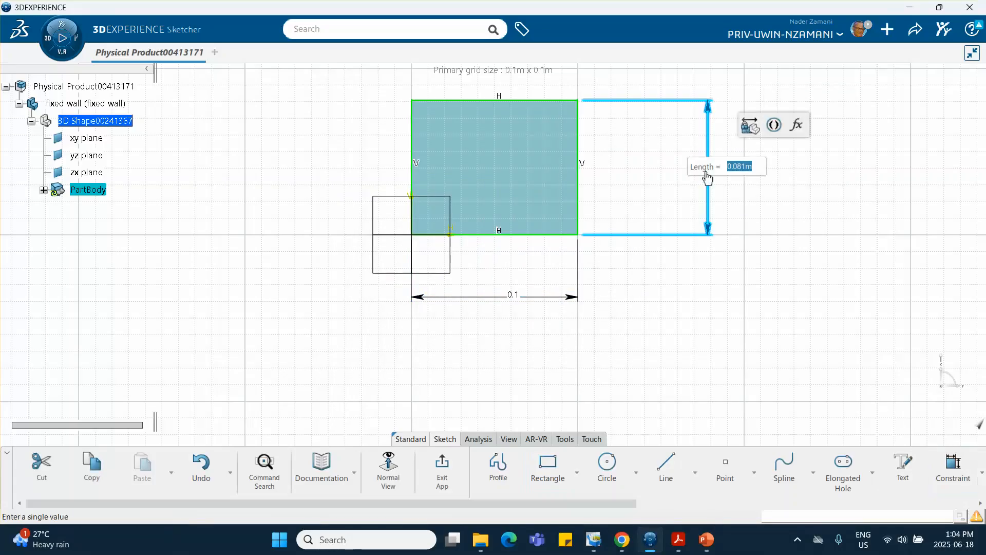
{"action": "type", "text": "0.1"}
{"action": "key", "text": "Return"}
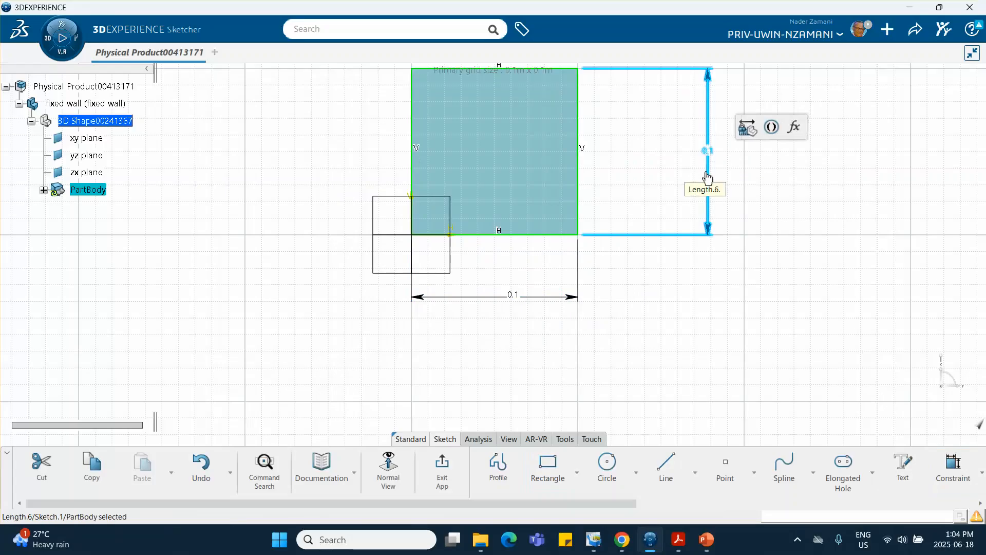
Exit the sketch and extrude the square profile into a 0.02 m pad
{"action": "left_click", "coordinate": [443, 467]}
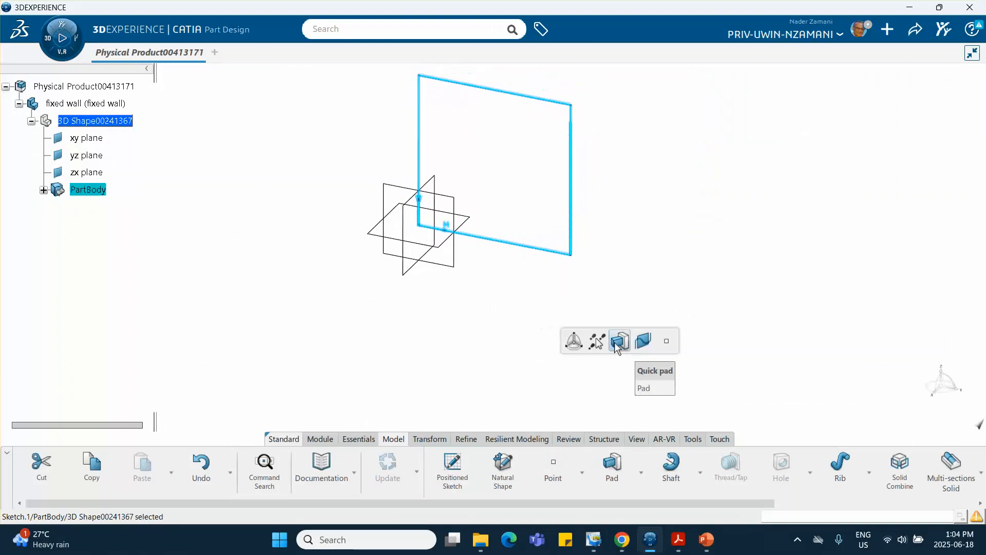
{"action": "left_click", "coordinate": [618, 343]}
{"action": "key", "text": "Return"}
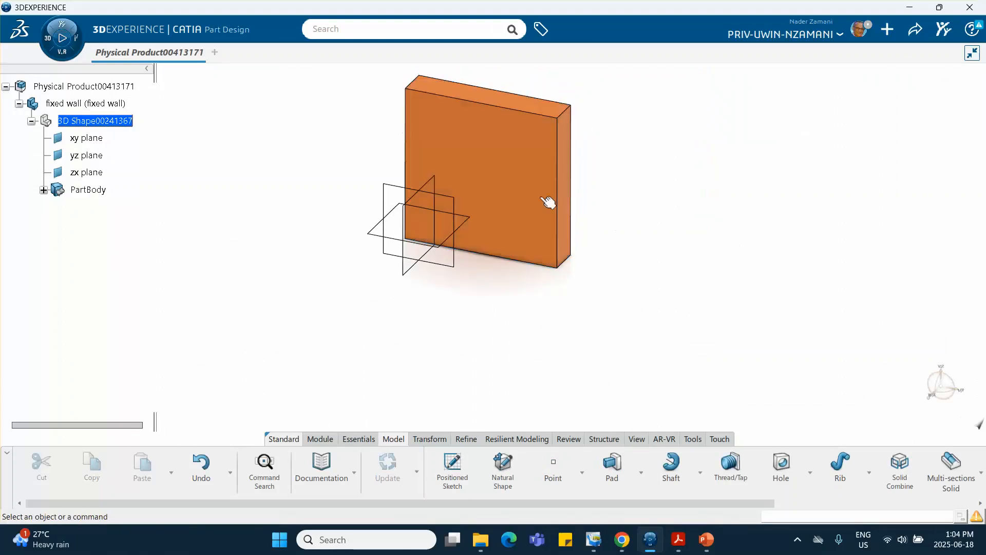
Edit the fixed wall's pad and reverse its extrusion direction
{"action": "double_click", "coordinate": [523, 197]}
{"action": "middle_click_drag", "start_coordinate": [704, 307], "coordinate": [472, 270]}
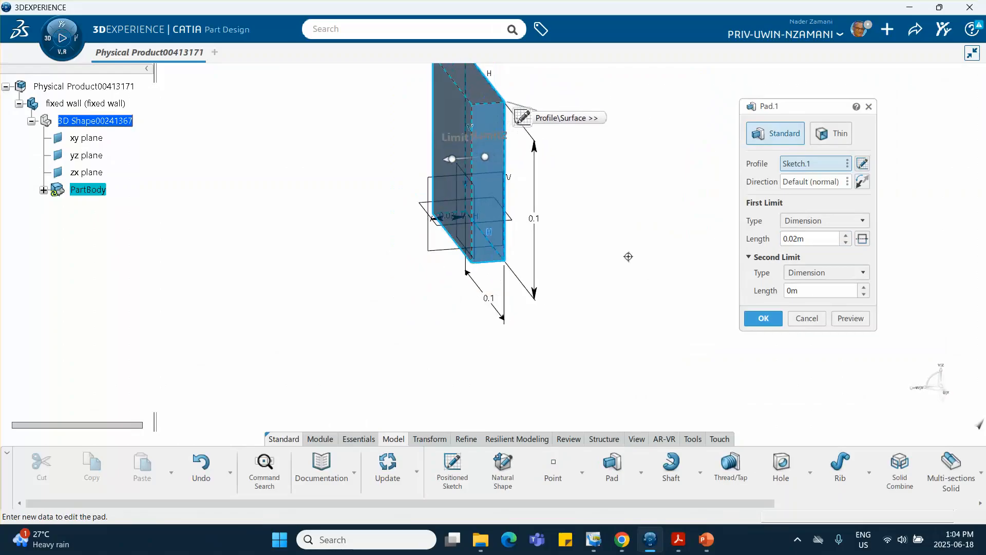
{"action": "left_click", "coordinate": [863, 185]}
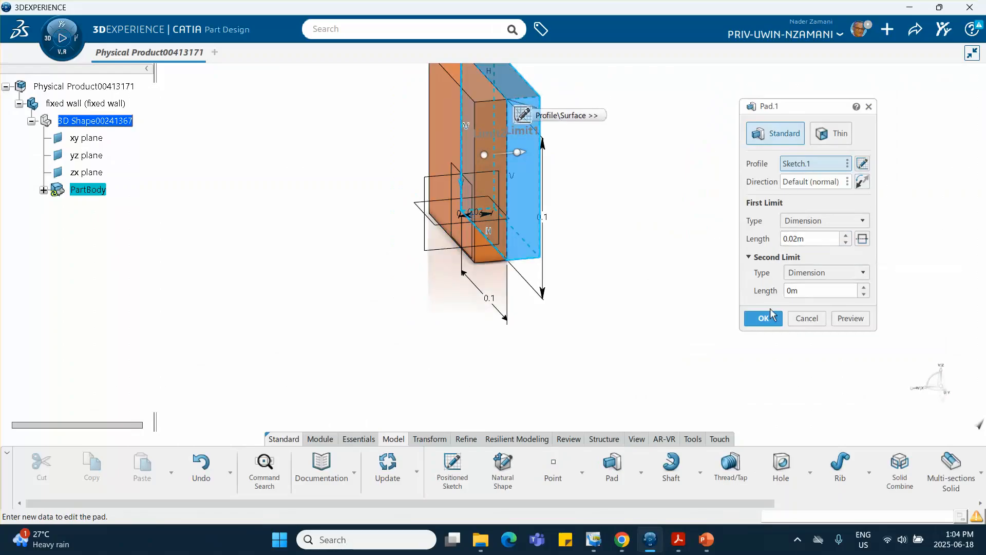
{"action": "left_click", "coordinate": [764, 318]}
{"action": "middle_click_drag", "start_coordinate": [650, 289], "coordinate": [751, 306]}
{"action": "middle_click_drag", "start_coordinate": [690, 295], "coordinate": [688, 304]}
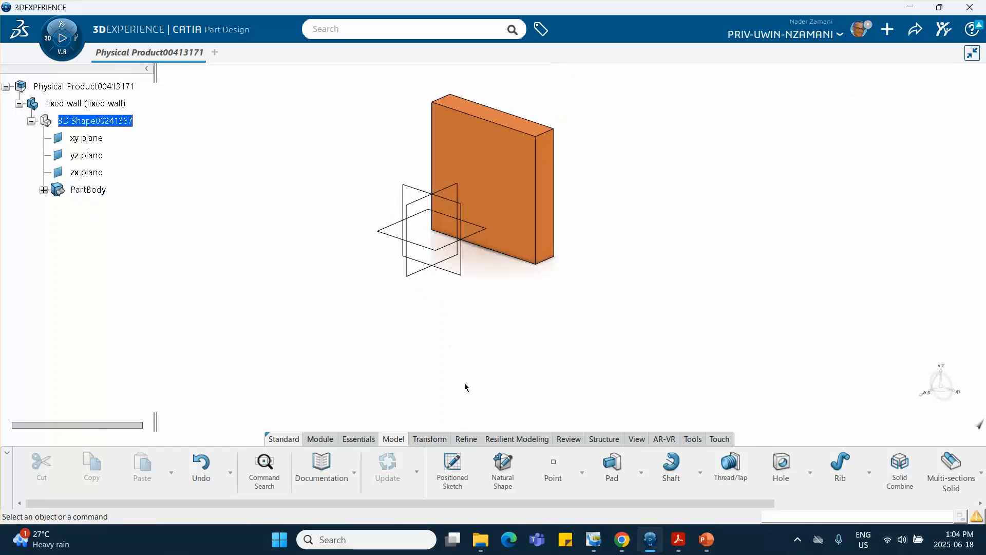
Create a reference point at the center of gravity of the fixed wall, using its large square face side for selection
{"action": "left_click", "coordinate": [553, 466]}
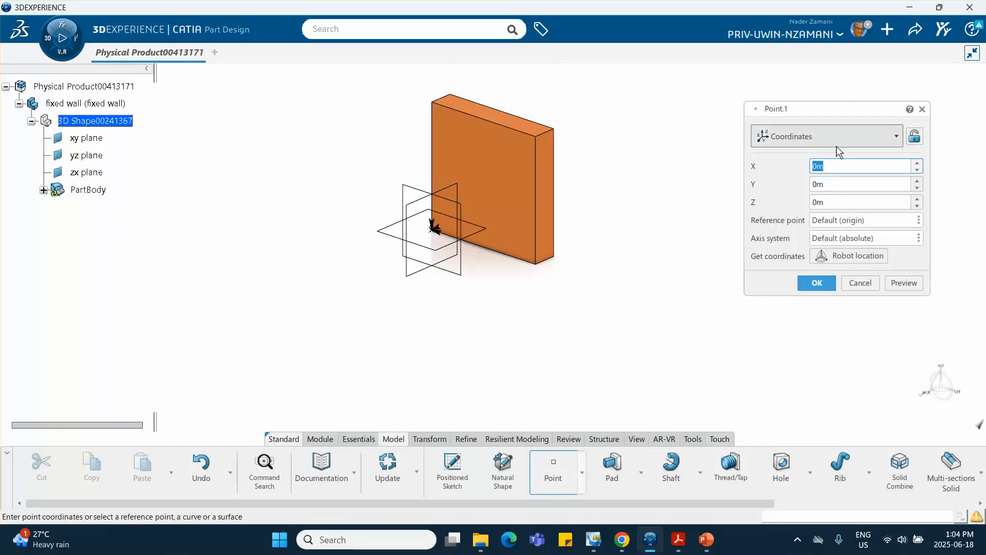
{"action": "left_click", "coordinate": [835, 139]}
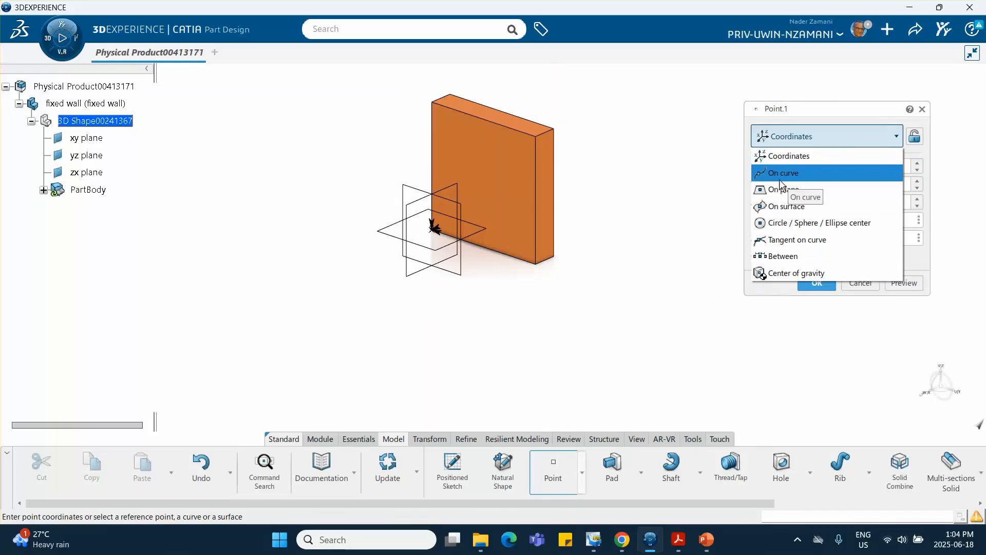
{"action": "left_click", "coordinate": [786, 274]}
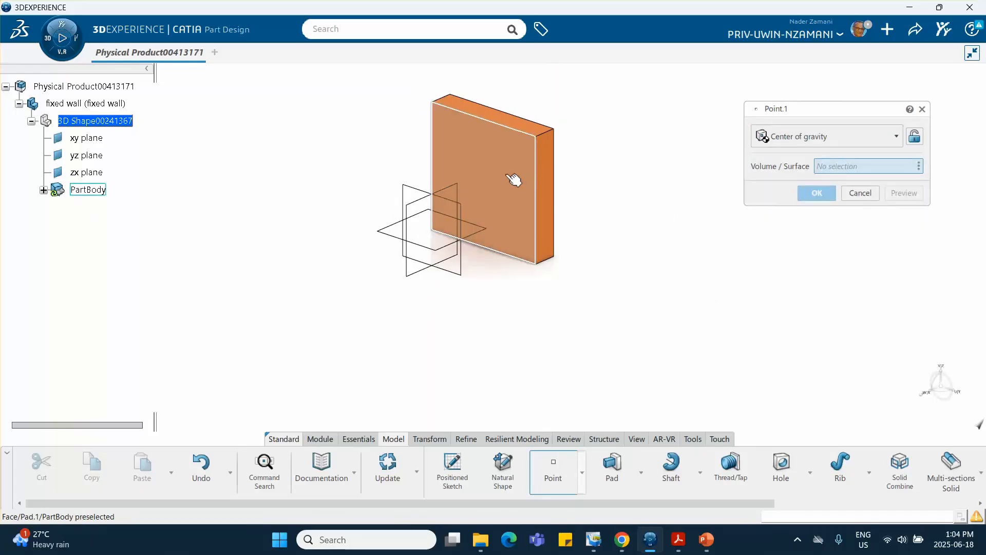
{"action": "left_click", "coordinate": [513, 179]}
{"action": "left_click", "coordinate": [817, 193]}
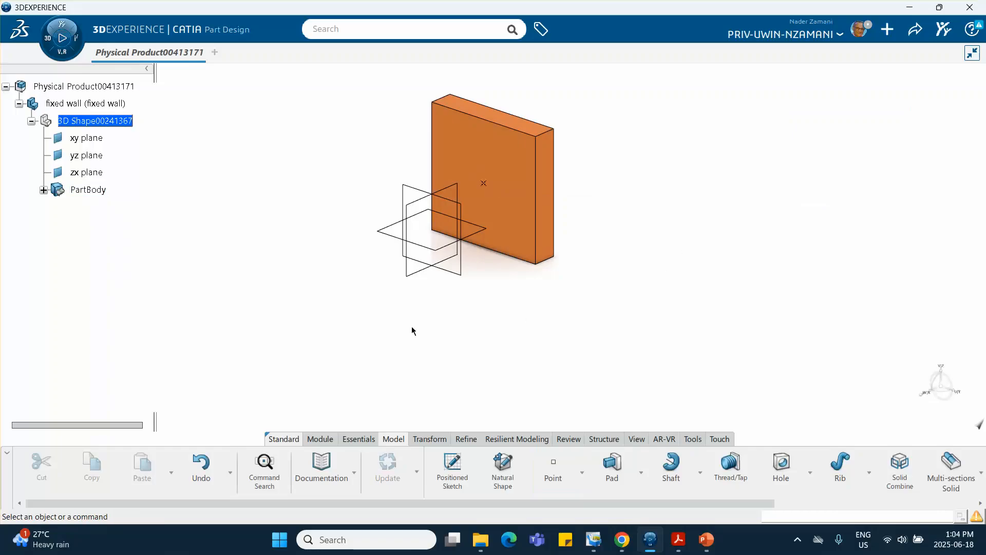
Activate the root assembly product and insert a new 3D part into it
{"action": "double_click", "coordinate": [84, 86]}
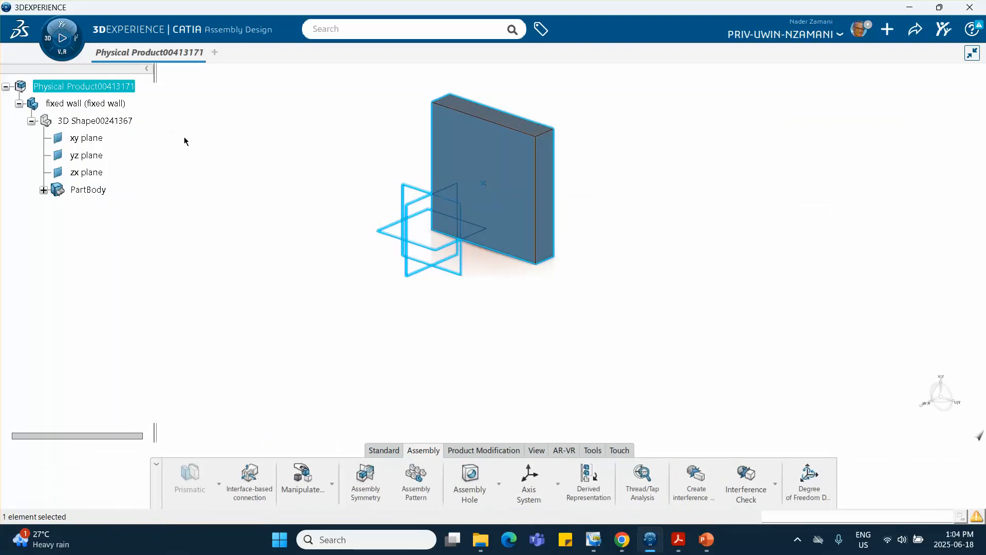
{"action": "right_click", "coordinate": [80, 86]}
{"action": "mouse_move", "coordinate": [128, 375]}
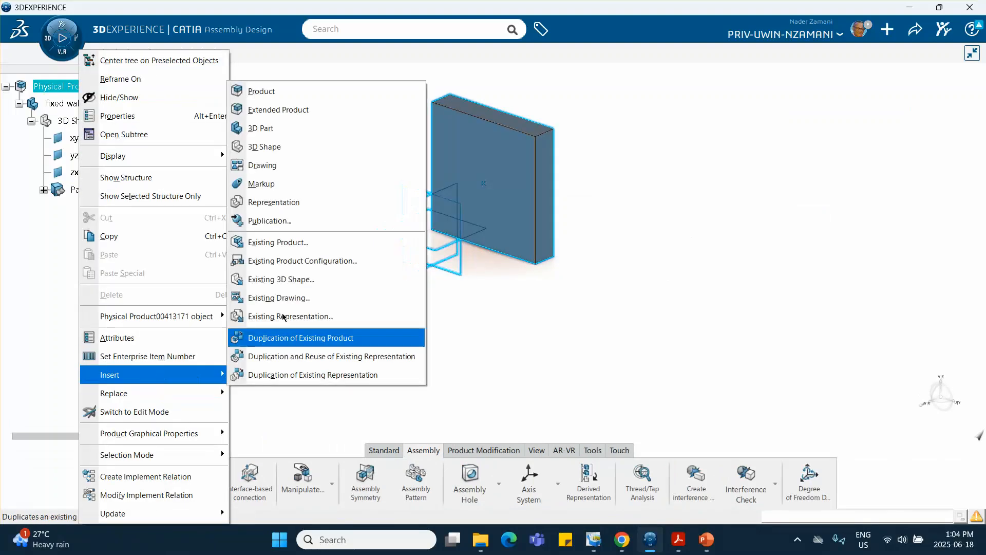
{"action": "left_click", "coordinate": [278, 129]}
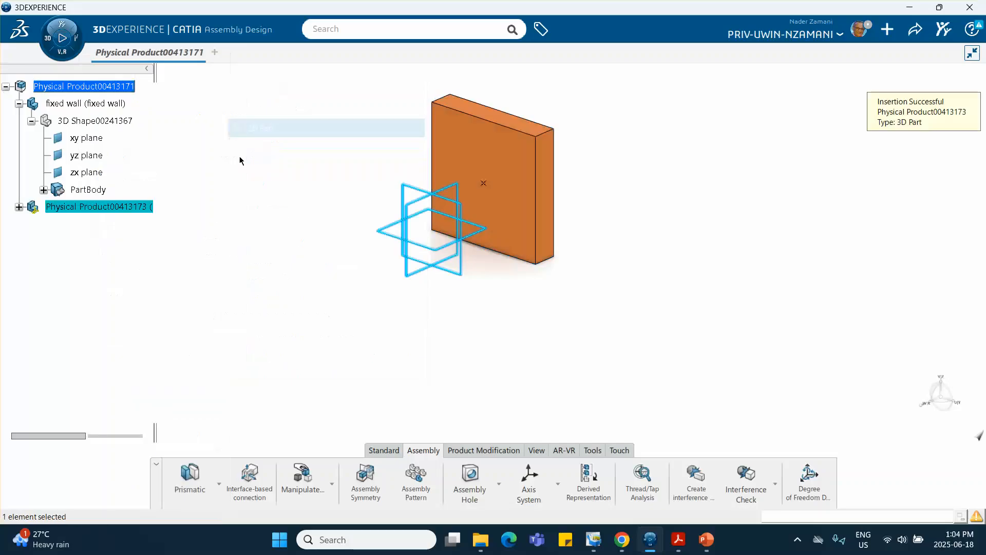
Rename the new part as block in both its reference title and its instance title
{"action": "right_click", "coordinate": [112, 208]}
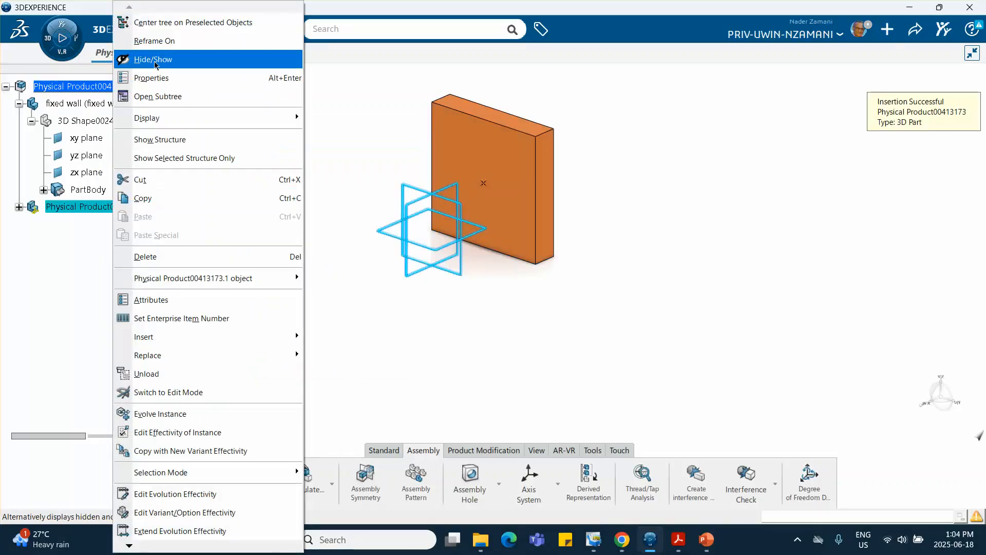
{"action": "left_click", "coordinate": [153, 77]}
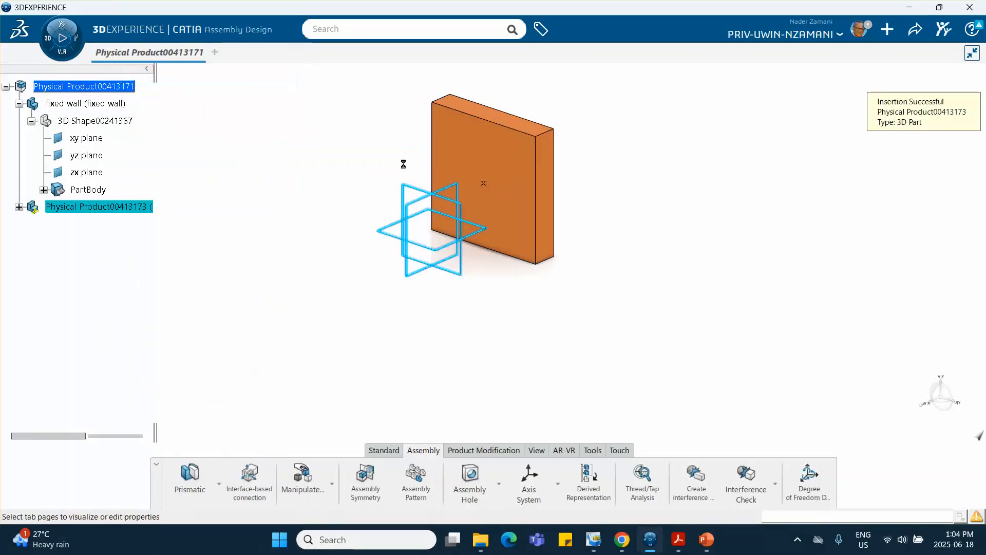
{"action": "left_click", "coordinate": [541, 140]}
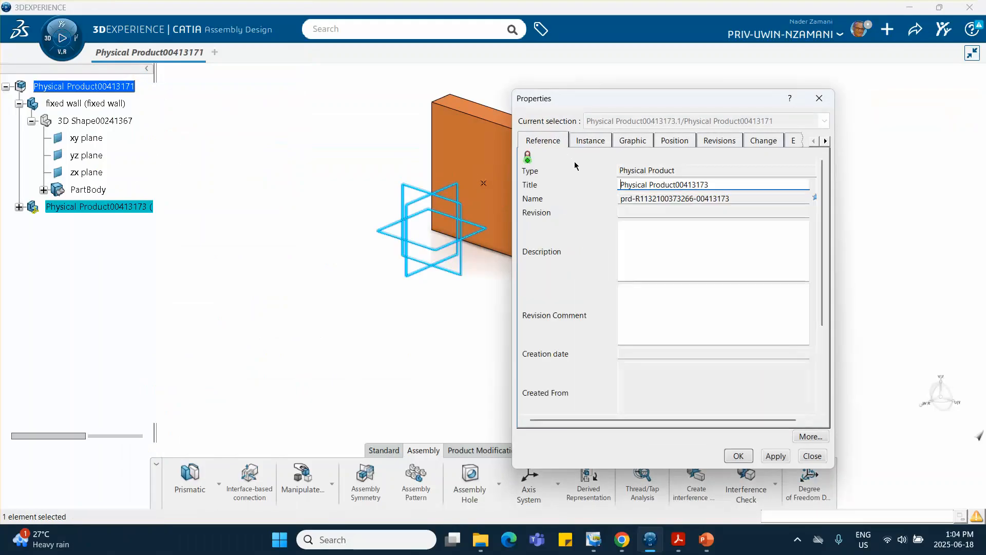
{"action": "left_click_drag", "start_coordinate": [721, 185], "coordinate": [552, 178]}
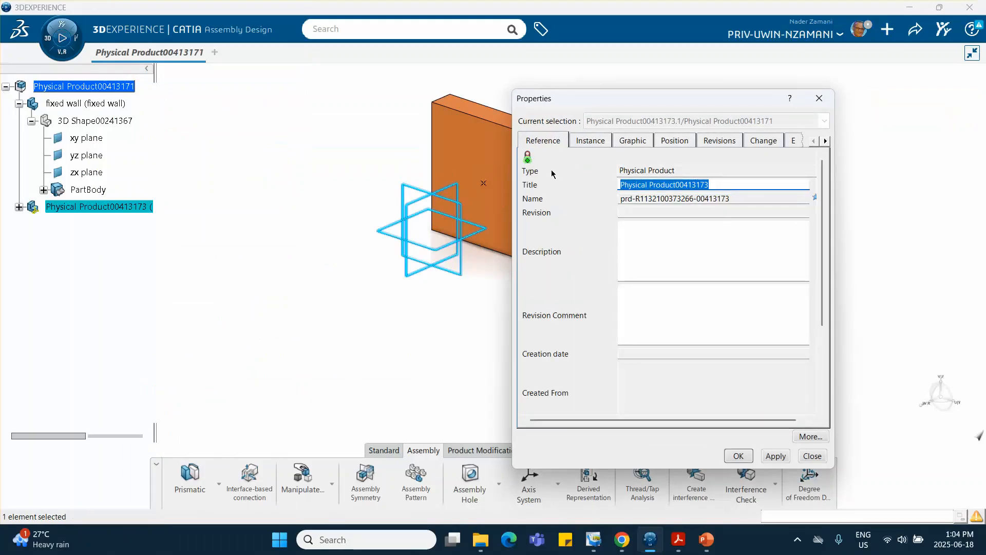
{"action": "type", "text": "block"}
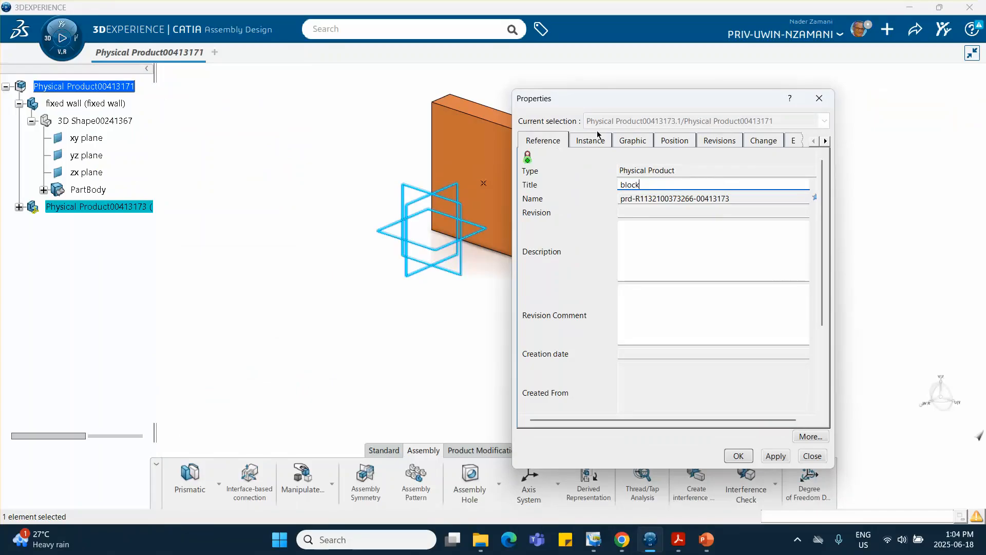
{"action": "left_click", "coordinate": [590, 141]}
{"action": "left_click_drag", "start_coordinate": [692, 186], "coordinate": [555, 186]}
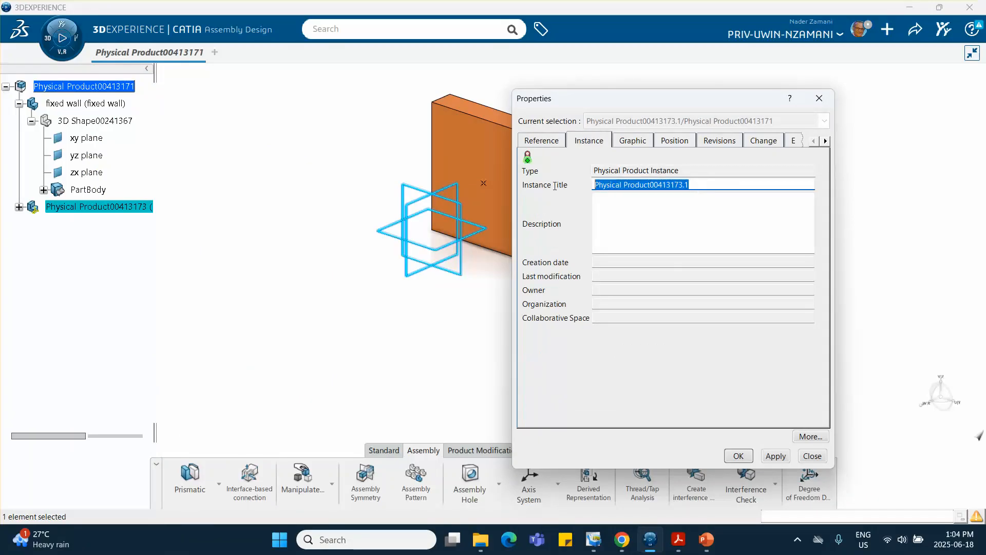
{"action": "type", "text": "block"}
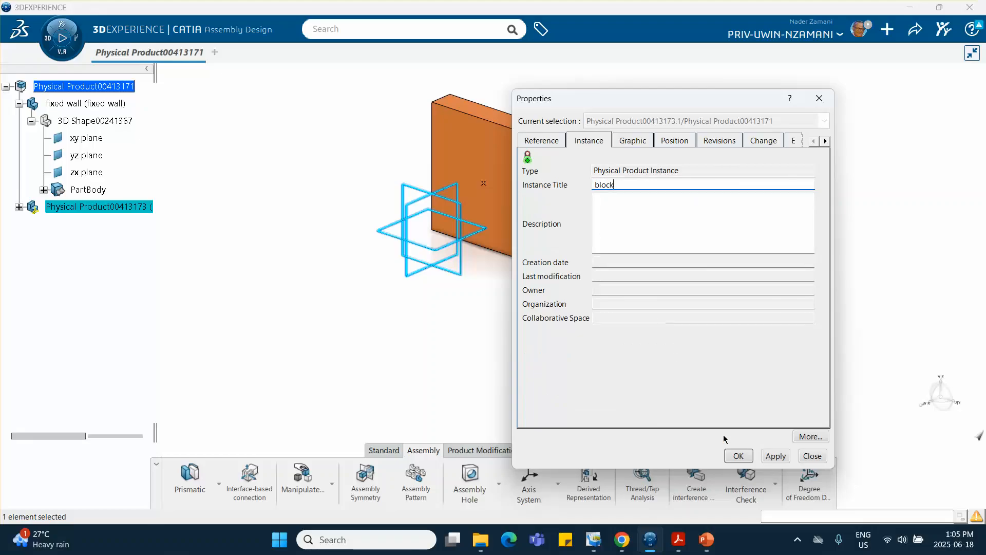
{"action": "left_click", "coordinate": [739, 456]}
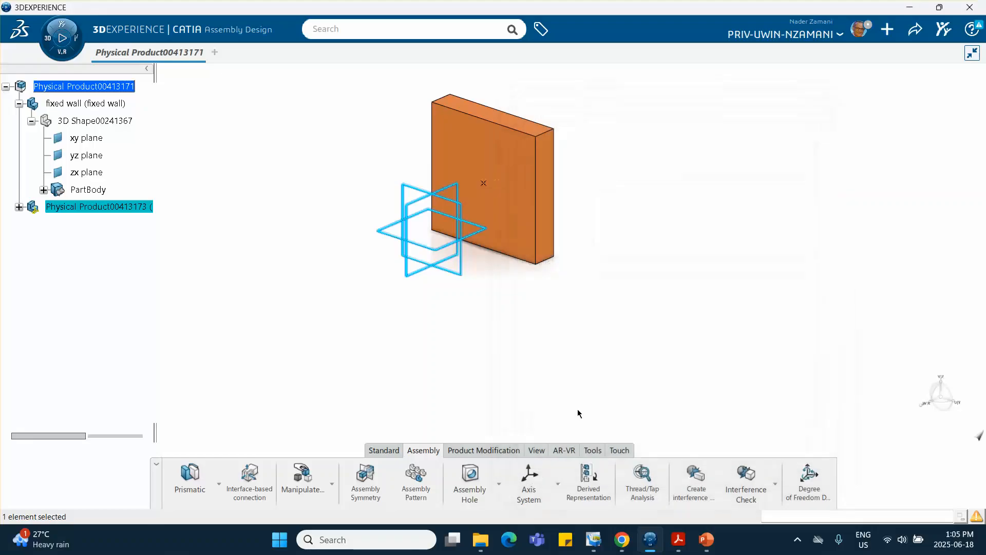
Start a sketch on the yz plane of the block's 3D shape and project the fixed wall's square face into it
{"action": "left_click", "coordinate": [19, 206]}
{"action": "left_click", "coordinate": [95, 224]}
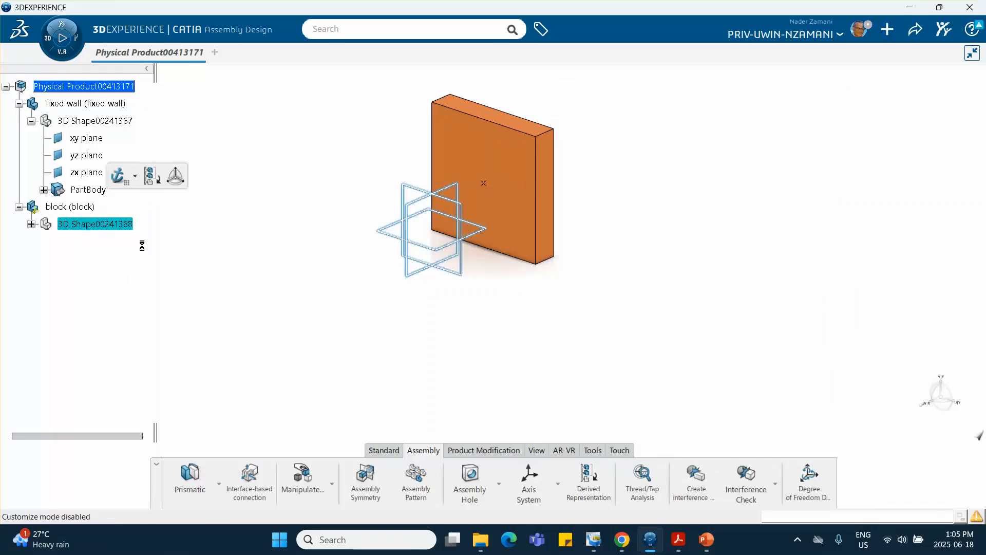
{"action": "left_click", "coordinate": [419, 190]}
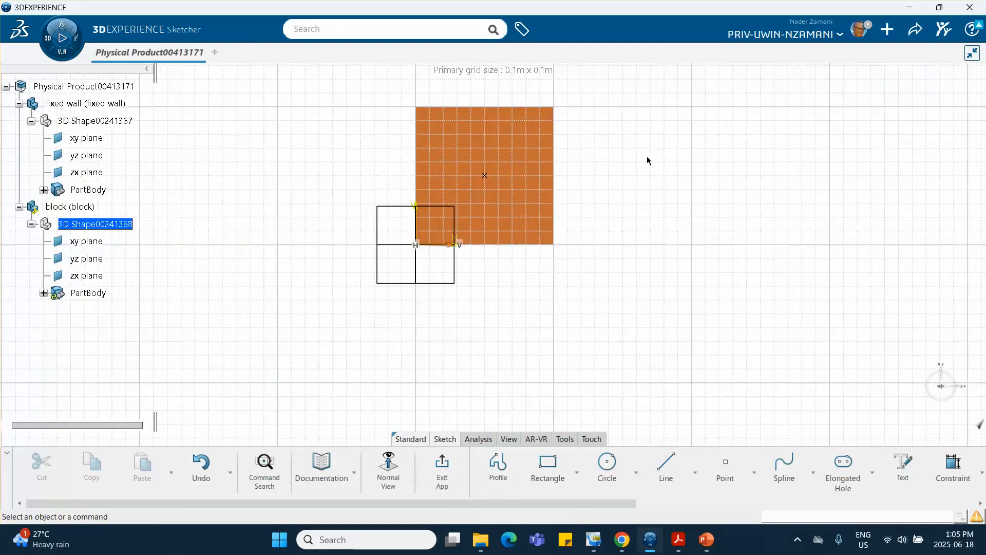
{"action": "mouse_move", "coordinate": [647, 160]}
{"action": "middle_mouse_down"}
{"action": "mouse_move", "coordinate": [590, 231]}
{"action": "mouse_move", "coordinate": [545, 168]}
{"action": "middle_mouse_up"}
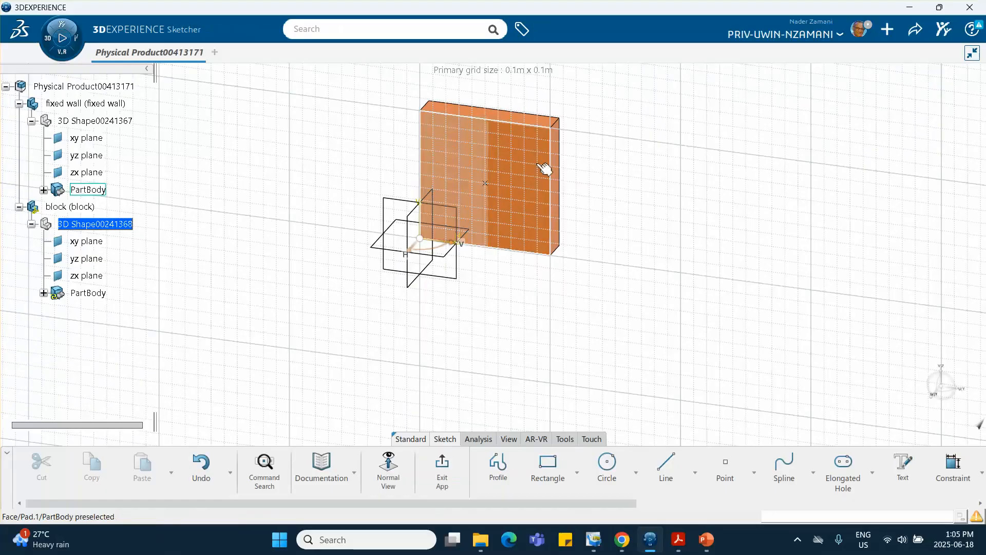
{"action": "scroll", "coordinate": [869, 469], "scroll_direction": "down", "scroll_amount": 6}
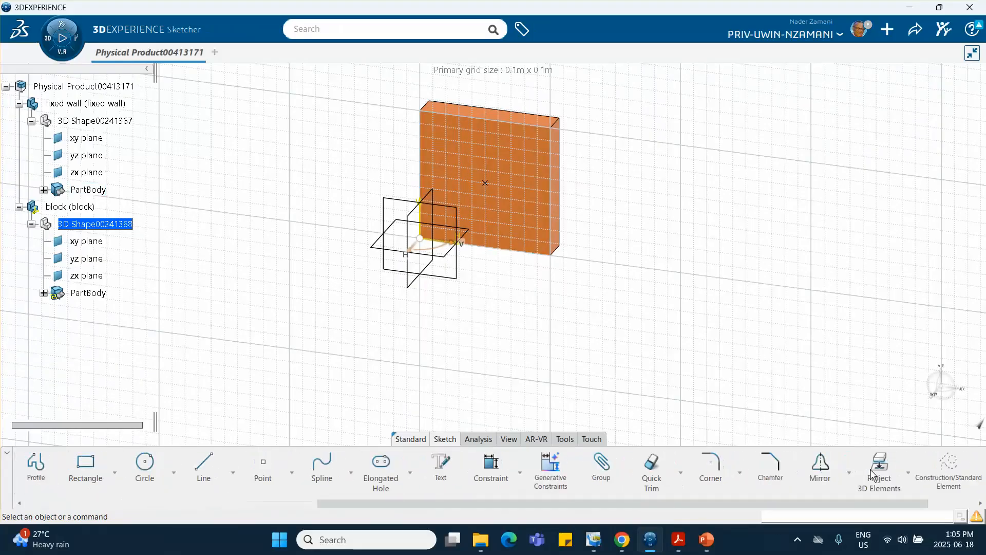
{"action": "left_click", "coordinate": [868, 473]}
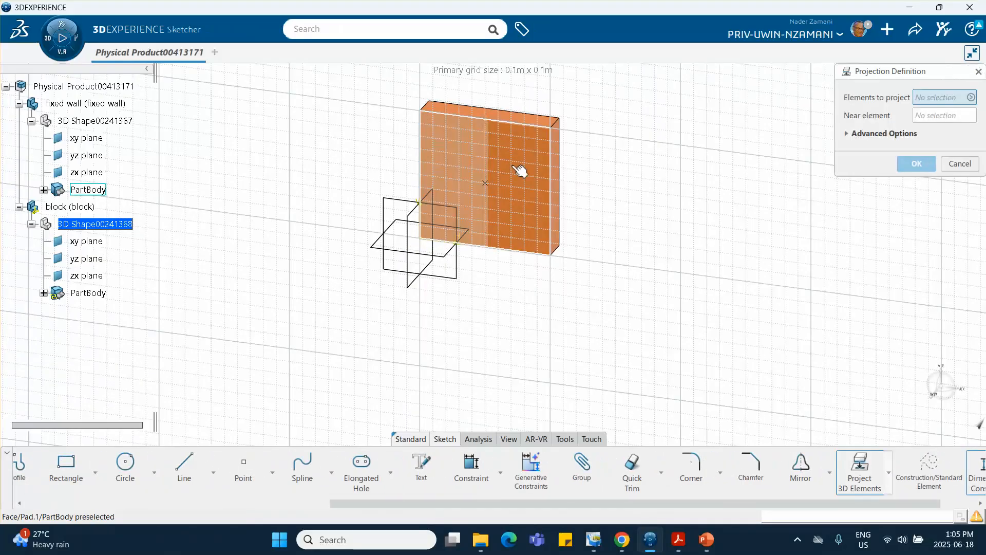
{"action": "left_click", "coordinate": [529, 175]}
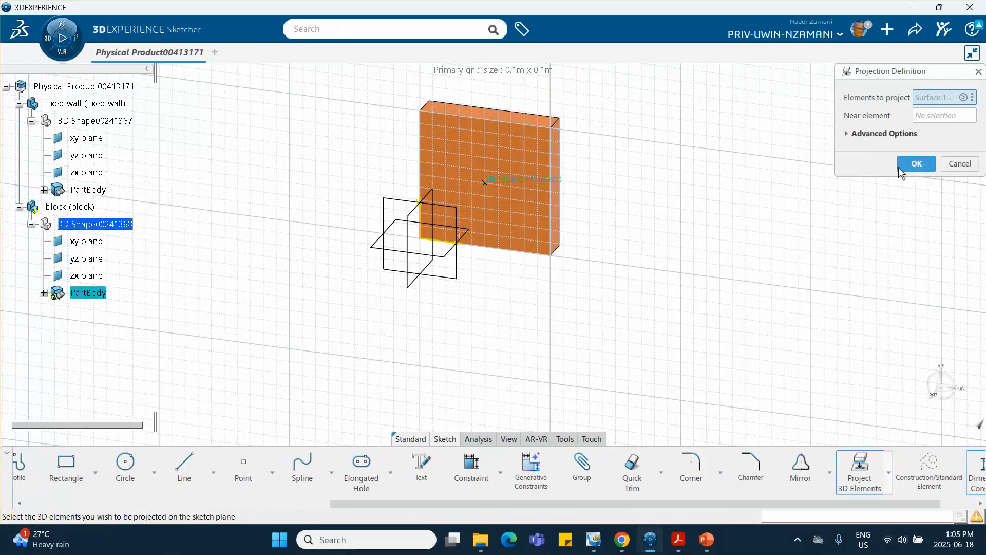
{"action": "left_click", "coordinate": [916, 164]}
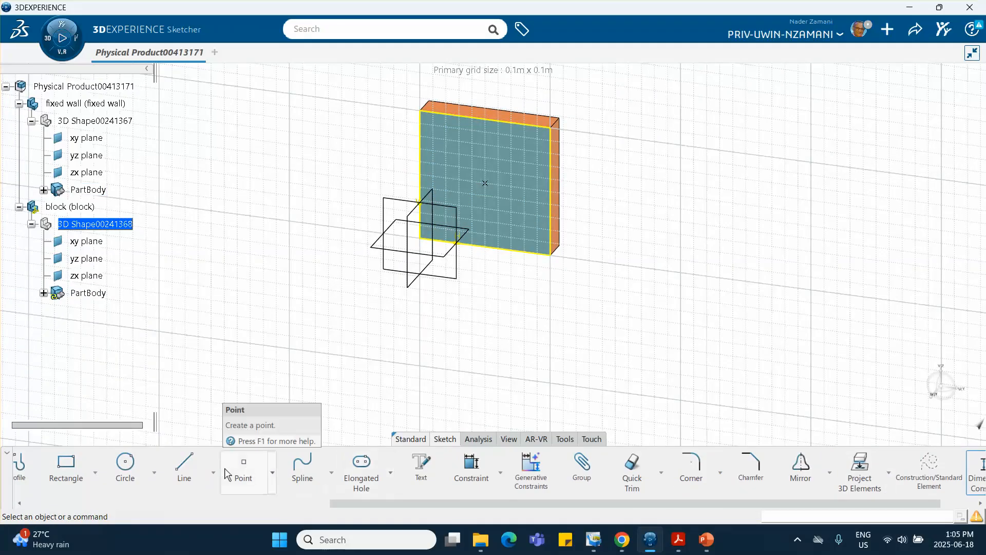
Exit the sketch and extrude the projected square into a 0.1 m pad
{"action": "scroll", "coordinate": [235, 464], "scroll_direction": "up", "scroll_amount": 3}
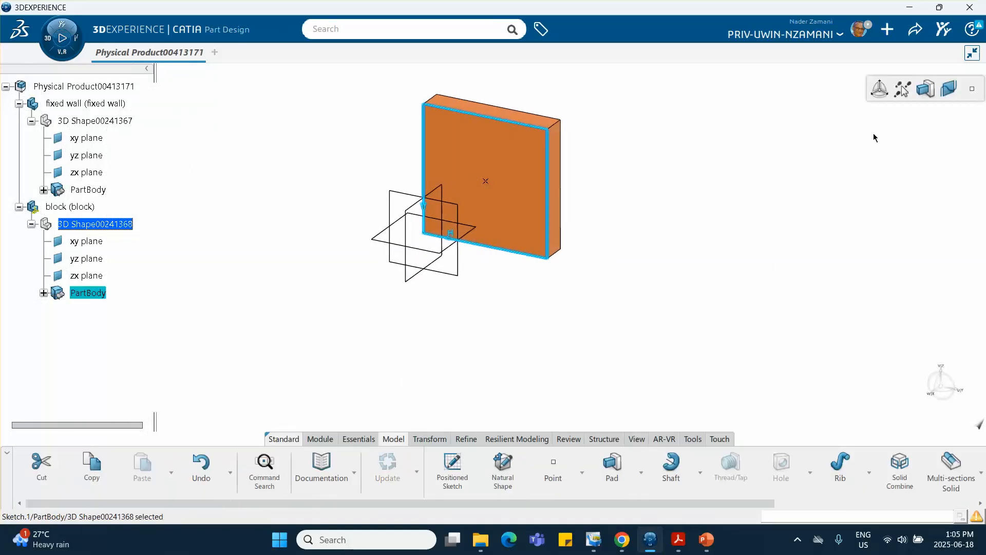
{"action": "left_click", "coordinate": [611, 471]}
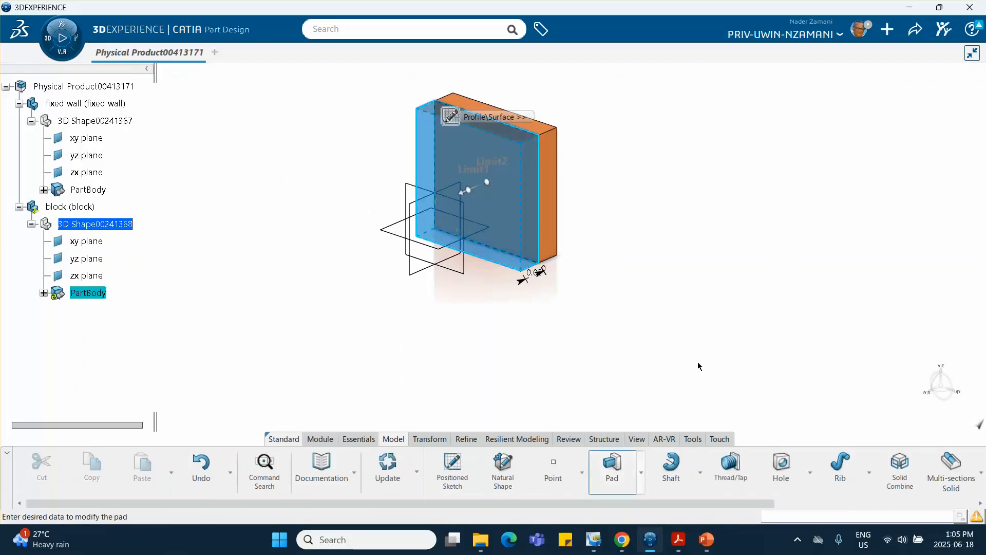
{"action": "type", "text": ".1"}
{"action": "key", "text": "Return"}
{"action": "left_click", "coordinate": [705, 228]}
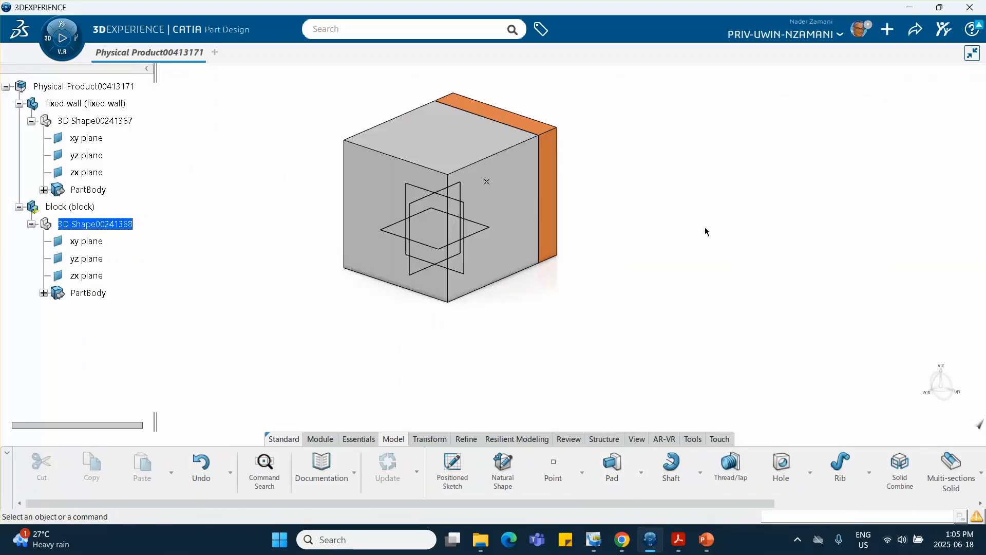
Set the block's graphic color to bright green in its properties
{"action": "right_click", "coordinate": [84, 207]}
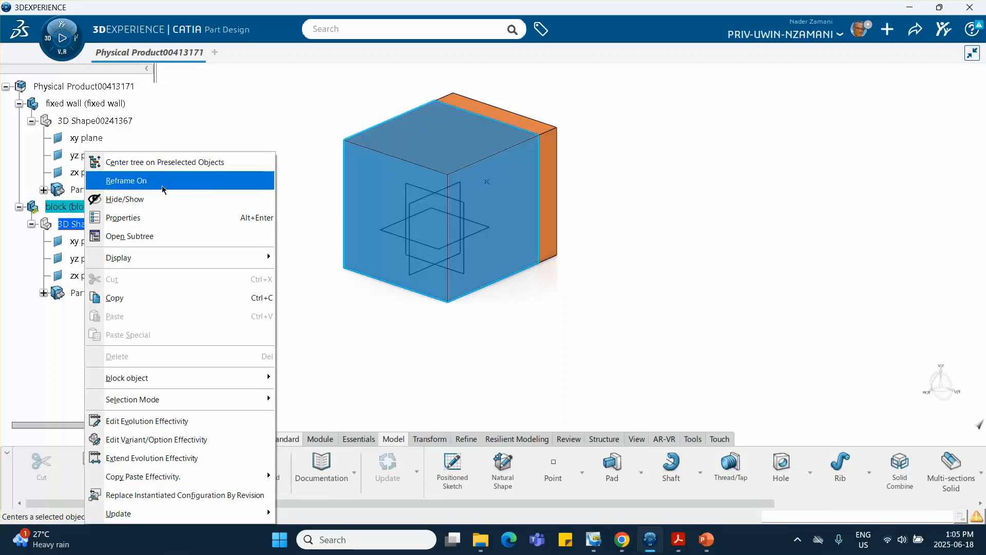
{"action": "left_click", "coordinate": [157, 216]}
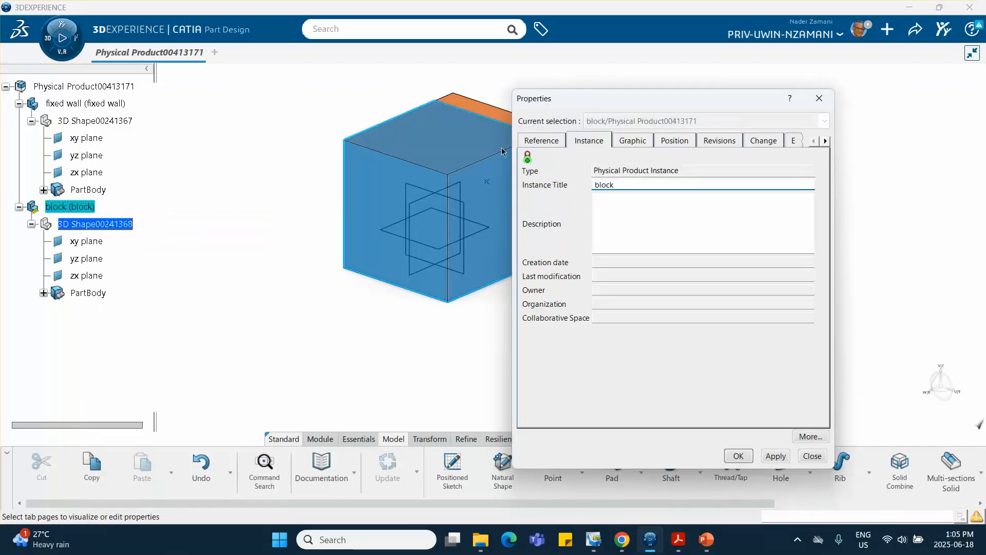
{"action": "left_click", "coordinate": [542, 144]}
{"action": "left_click", "coordinate": [626, 142]}
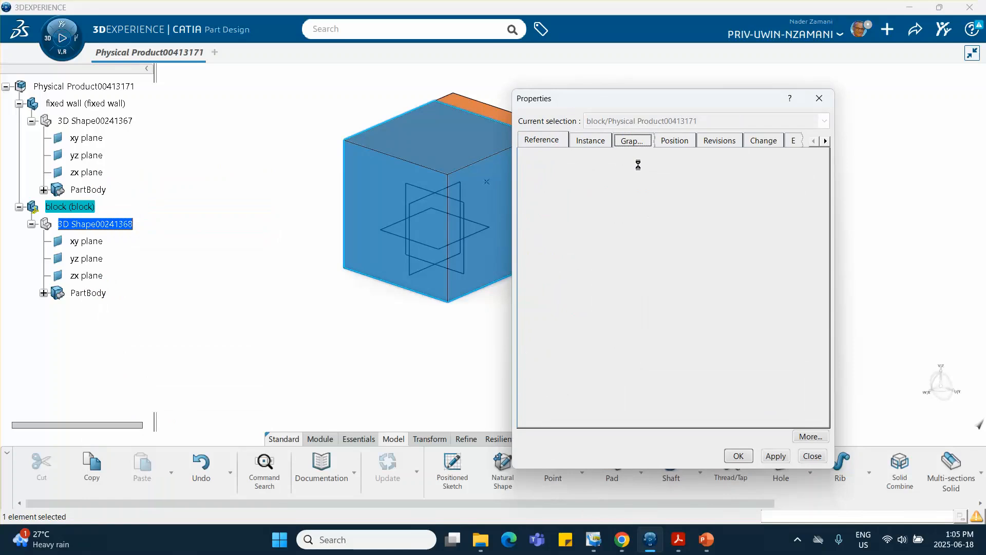
{"action": "left_click", "coordinate": [602, 186]}
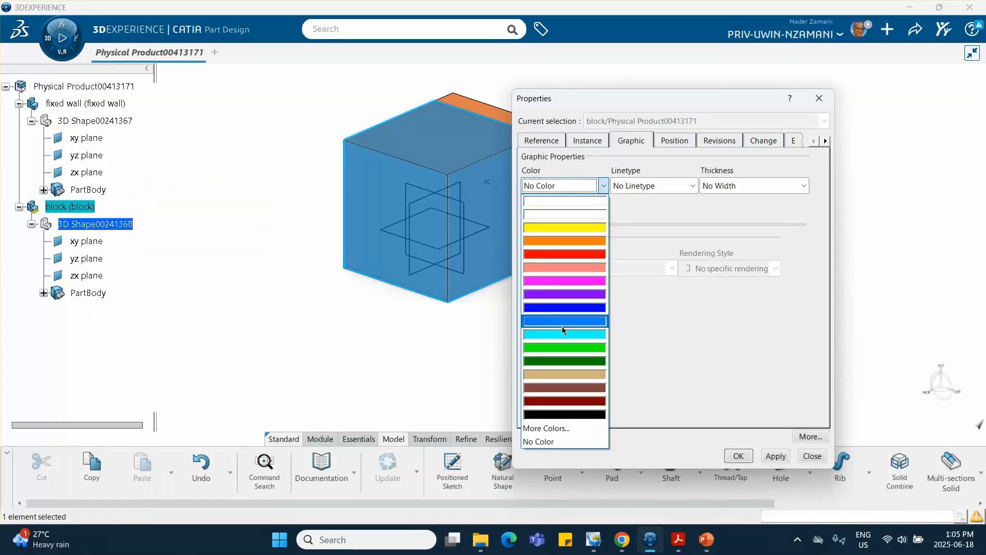
{"action": "left_click", "coordinate": [565, 348]}
{"action": "left_click", "coordinate": [740, 456]}
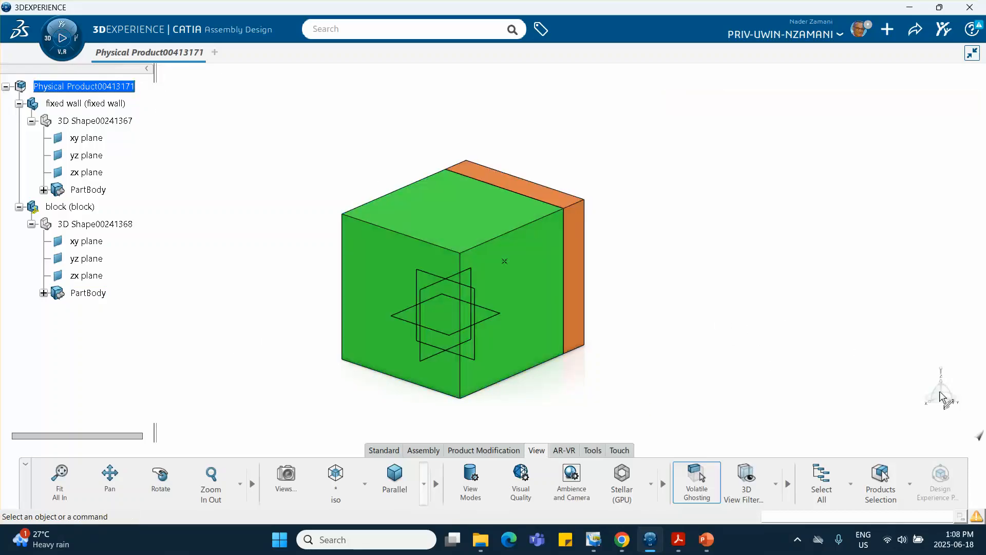
Shift the block 0.6 m along its W|X direction away from the fixed wall with the robot manipulation parameters
{"action": "left_click_drag", "start_coordinate": [941, 397], "coordinate": [398, 273]}
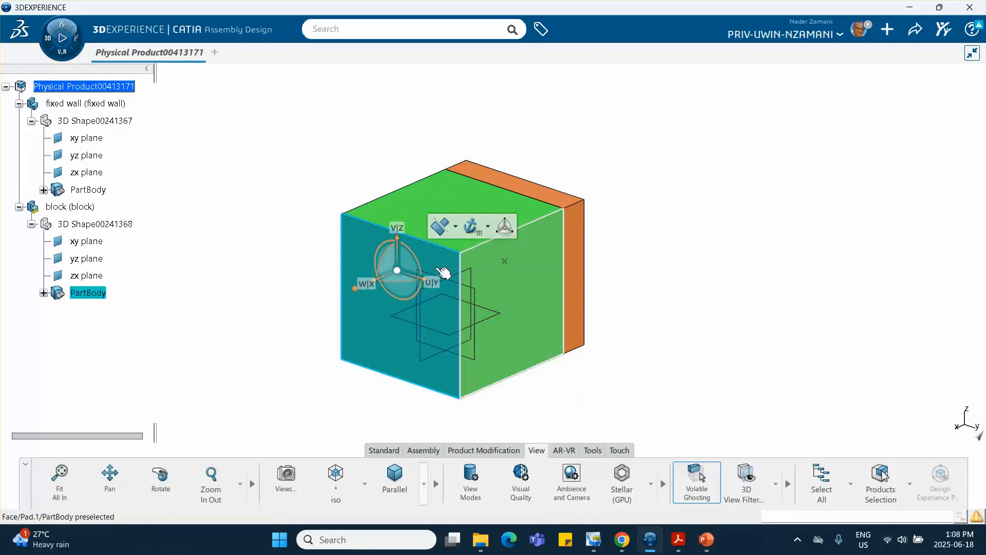
{"action": "double_click", "coordinate": [368, 283]}
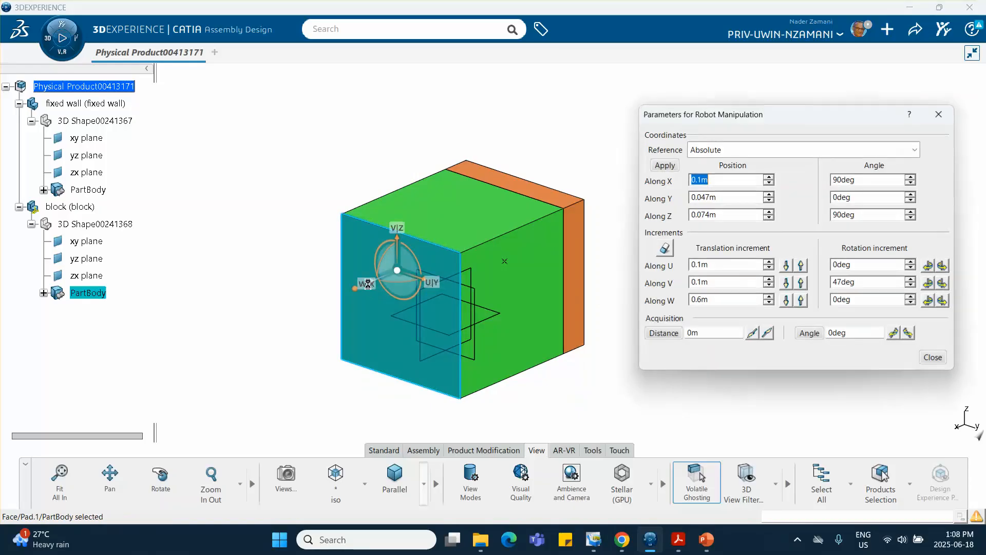
{"action": "left_click", "coordinate": [718, 301]}
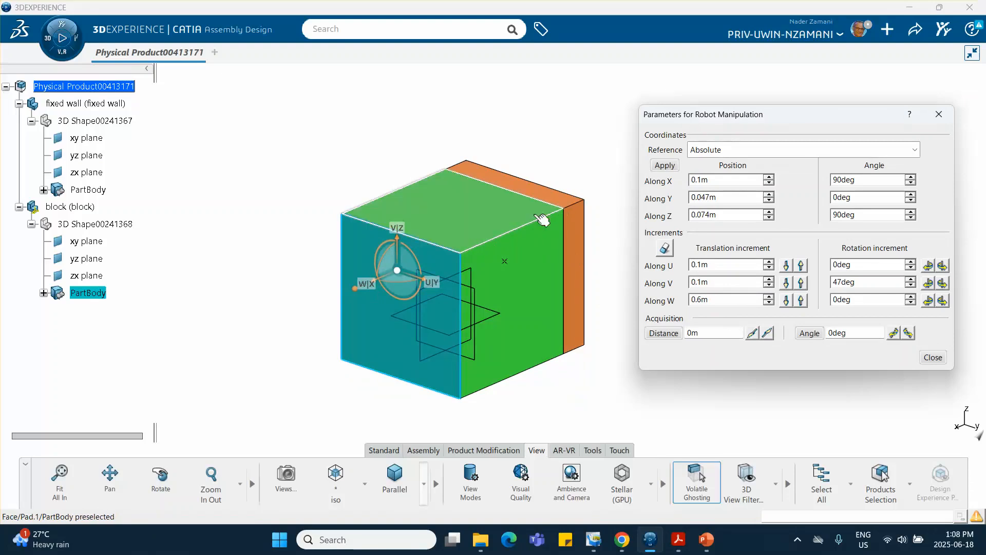
{"action": "left_click", "coordinate": [507, 239]}
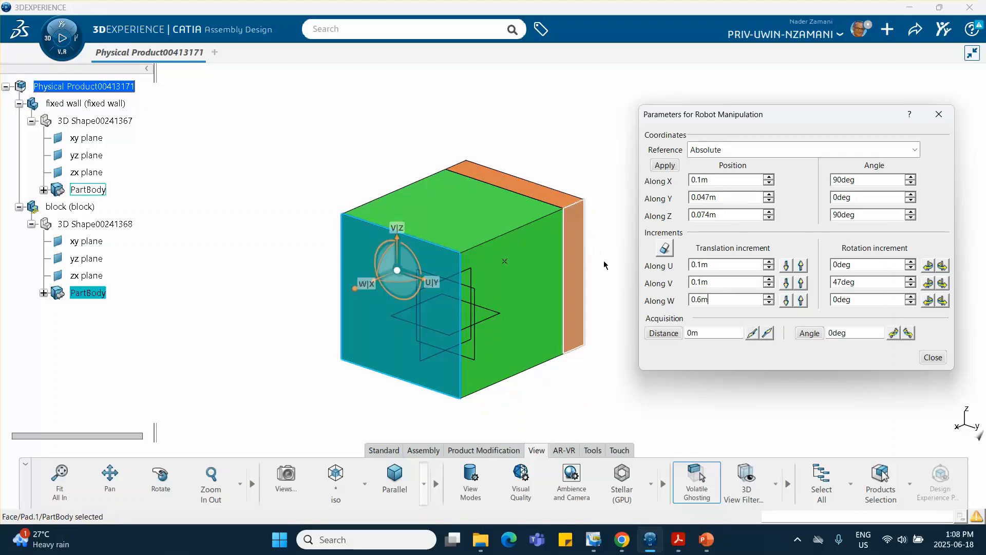
{"action": "left_click", "coordinate": [801, 302]}
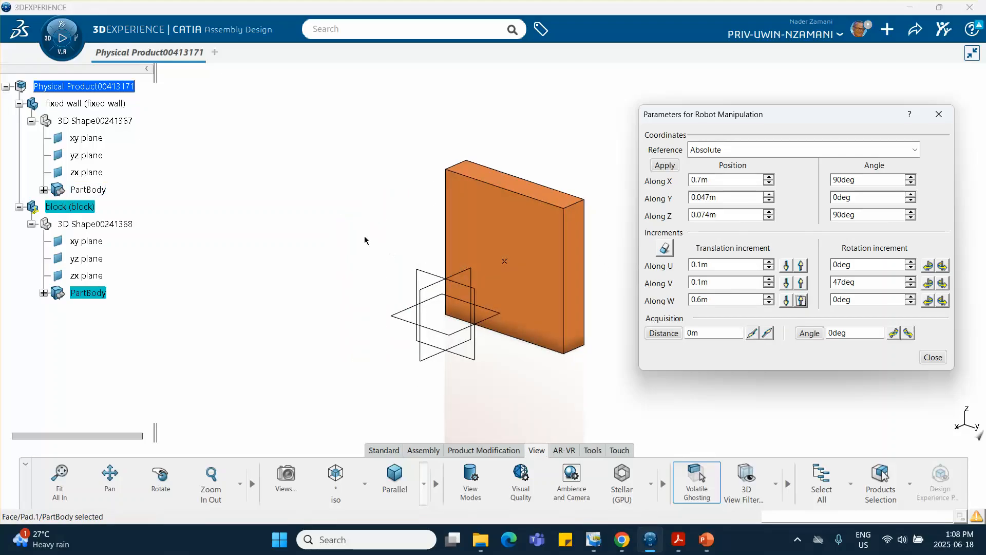
{"action": "middle_click_drag", "start_coordinate": [364, 235], "coordinate": [410, 300]}
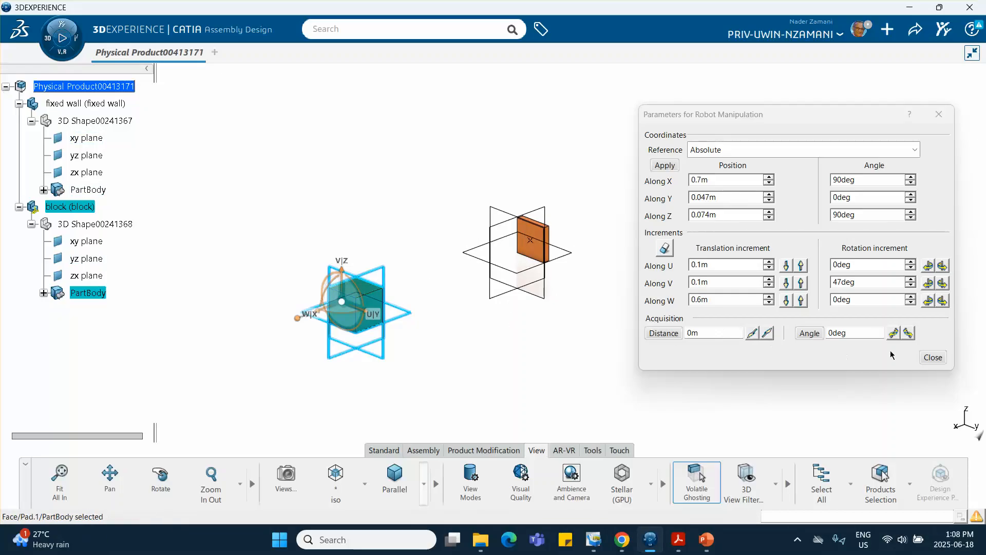
{"action": "left_click", "coordinate": [933, 358]}
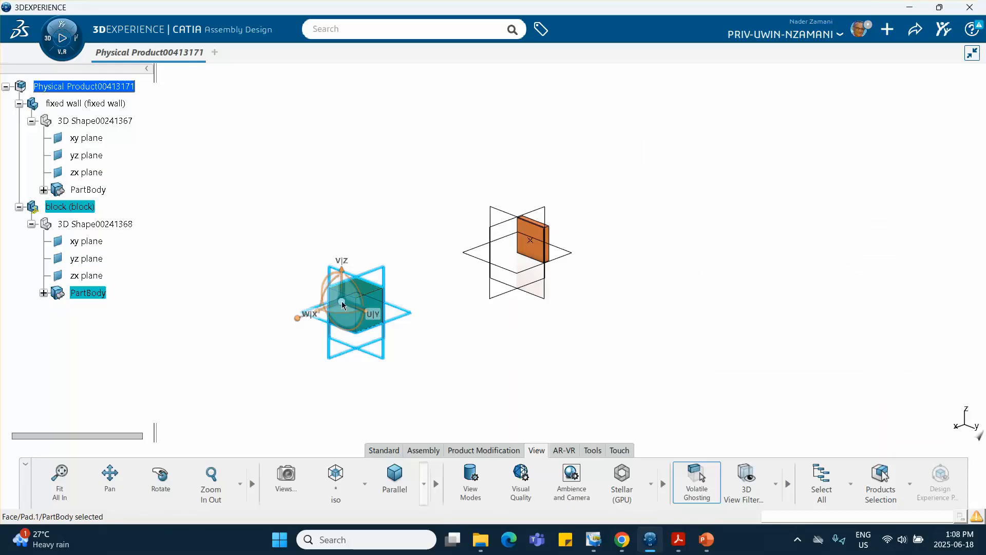
{"action": "left_click", "coordinate": [823, 388]}
{"action": "middle_click_drag", "start_coordinate": [743, 368], "coordinate": [742, 348]}
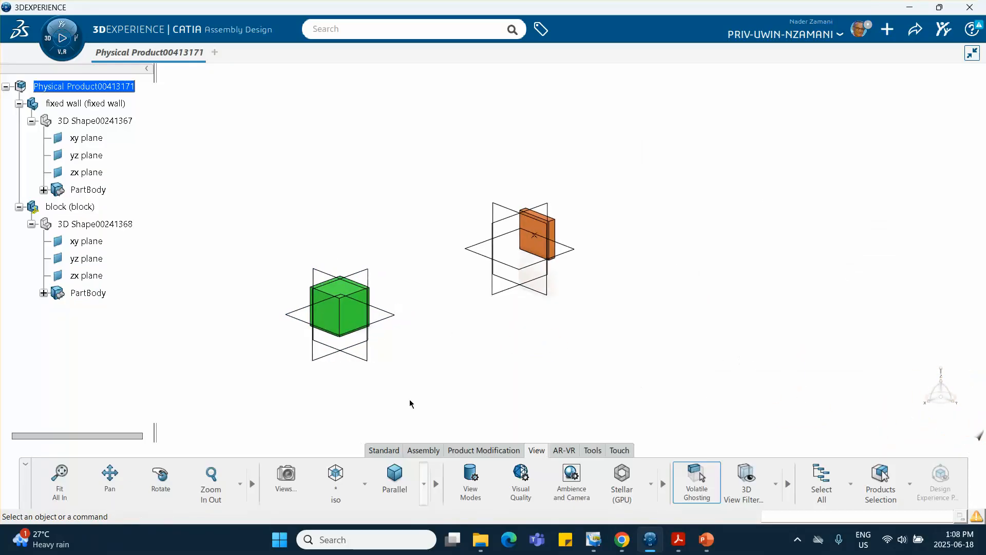
Apply a Fix connection to the fixed wall product
{"action": "left_click", "coordinate": [420, 453]}
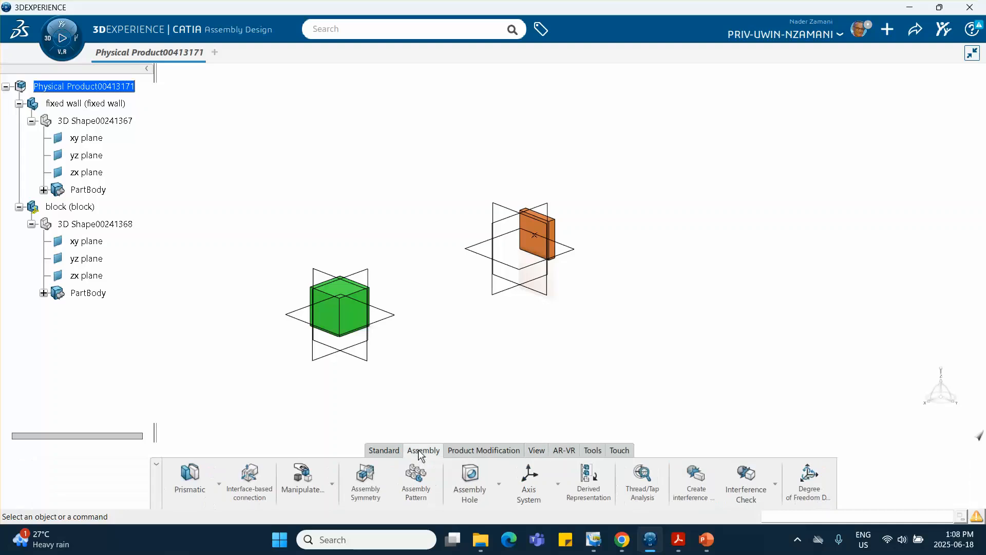
{"action": "left_click", "coordinate": [219, 483]}
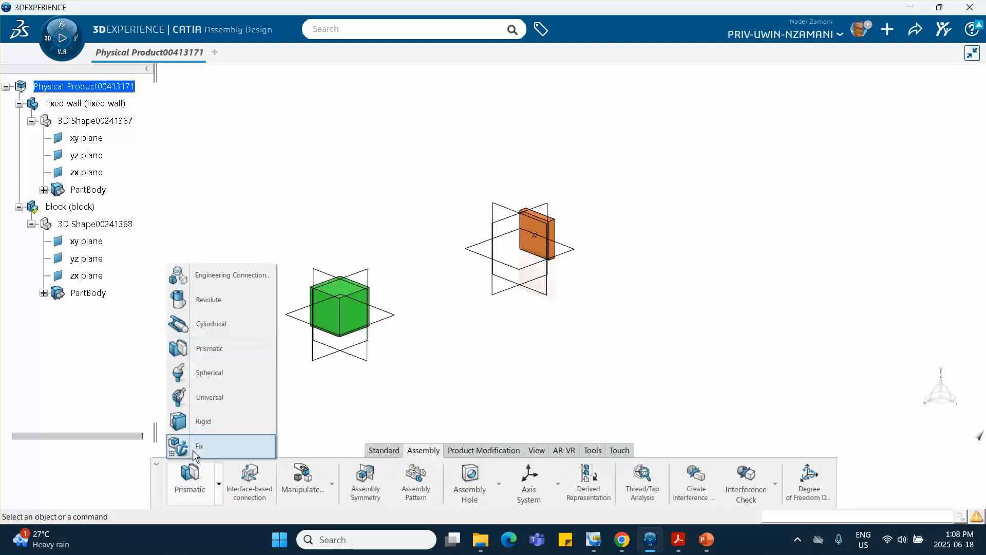
{"action": "left_click", "coordinate": [204, 448]}
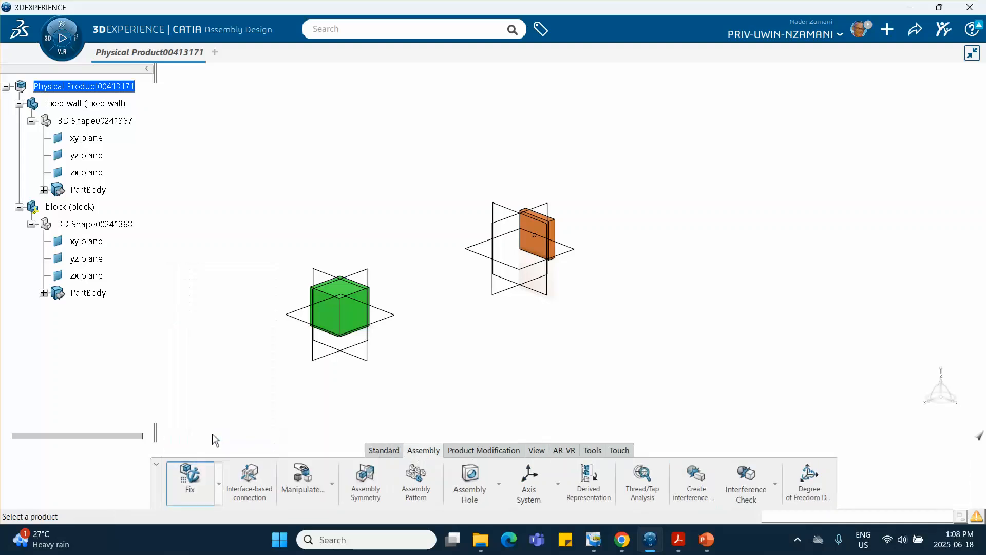
{"action": "left_click", "coordinate": [85, 103]}
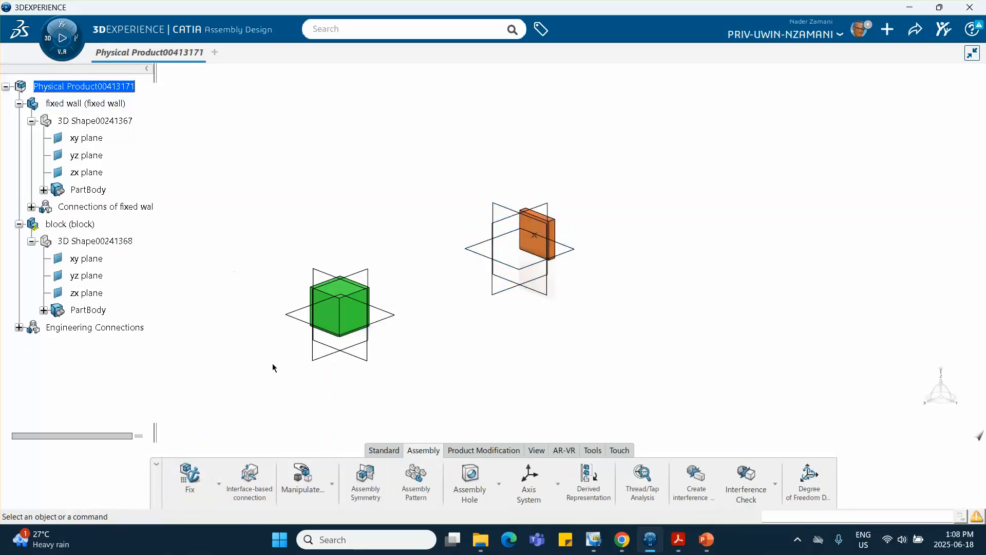
Start a prismatic connection from the line, plane and offset template, and make the lower side edges of the wall and block coincident
{"action": "left_click", "coordinate": [219, 483]}
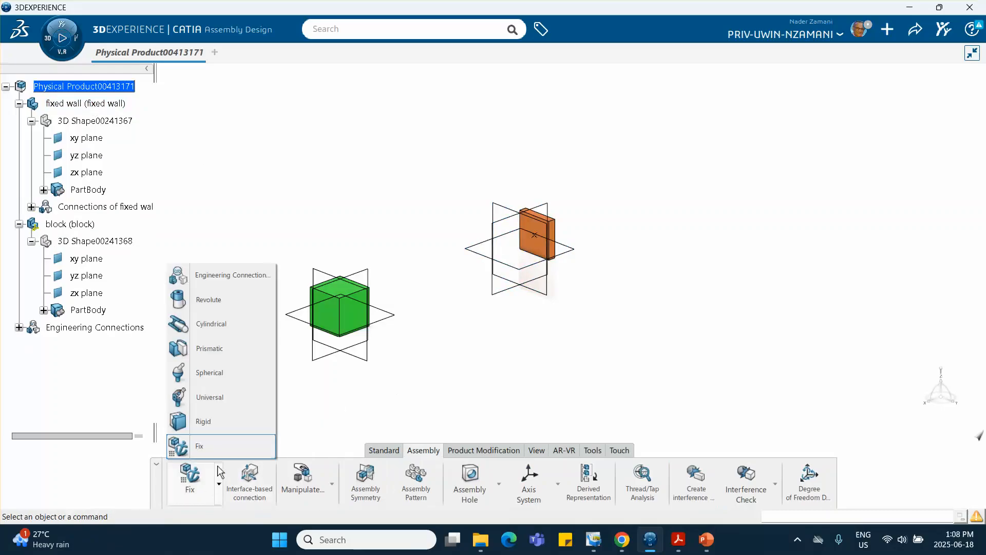
{"action": "left_click", "coordinate": [212, 348]}
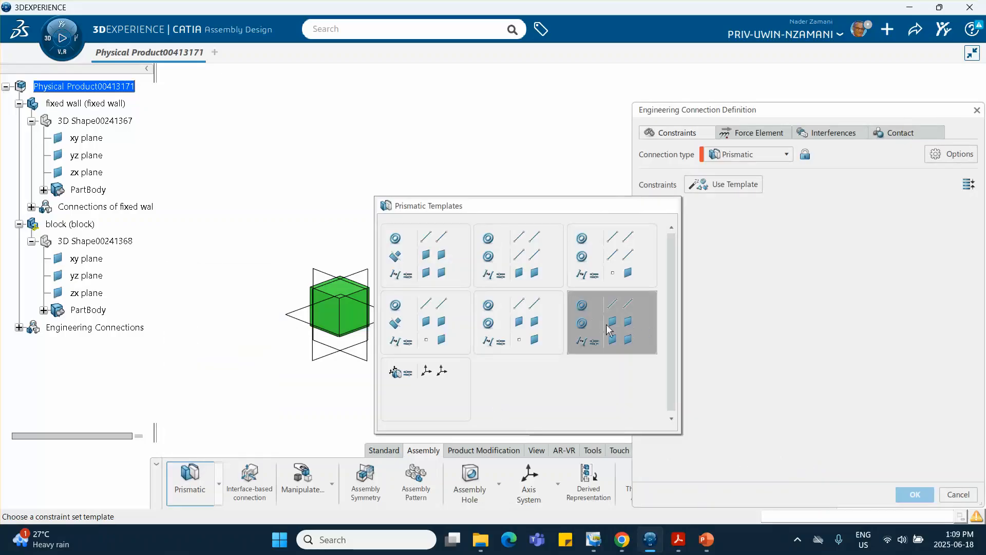
{"action": "left_click", "coordinate": [629, 329]}
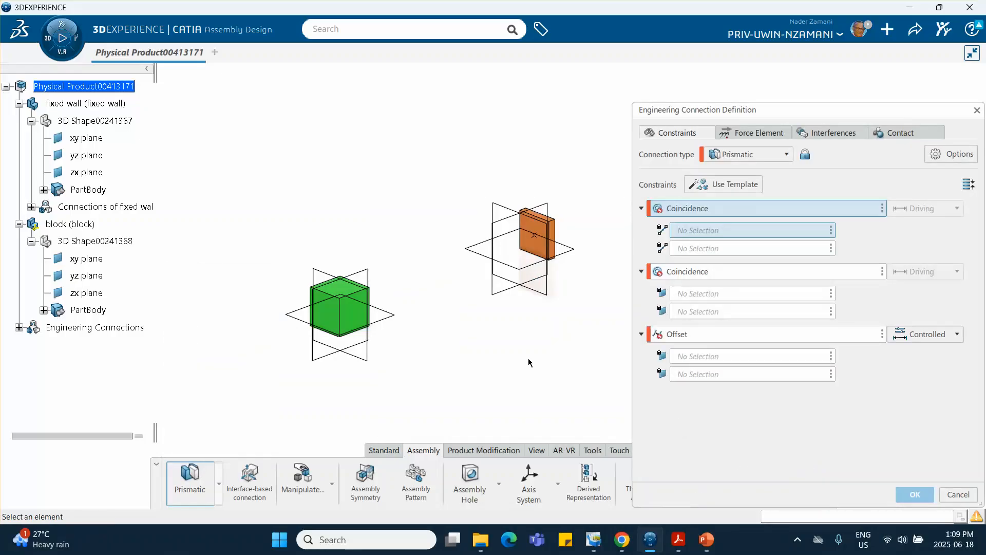
{"action": "middle_click_drag", "start_coordinate": [528, 358], "coordinate": [534, 314]}
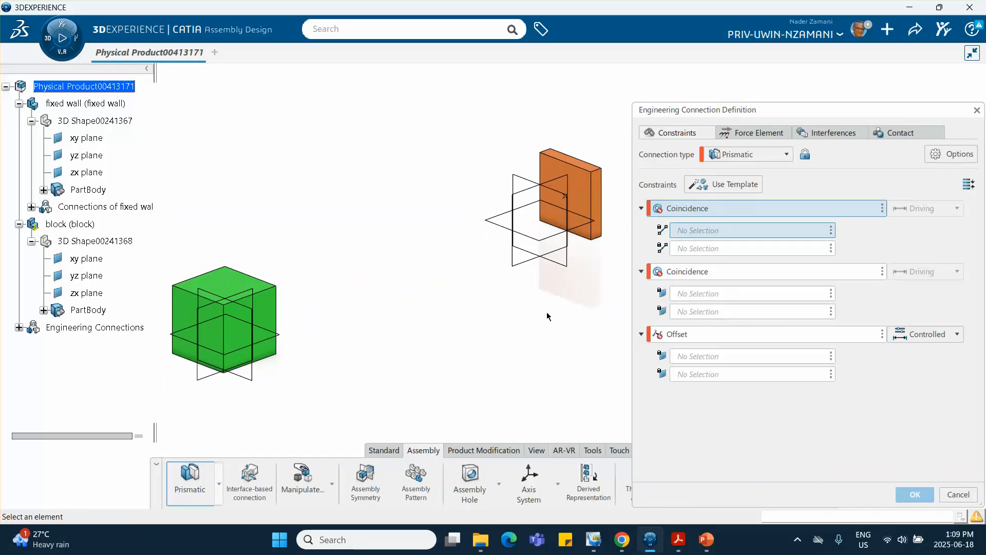
{"action": "left_click", "coordinate": [605, 245]}
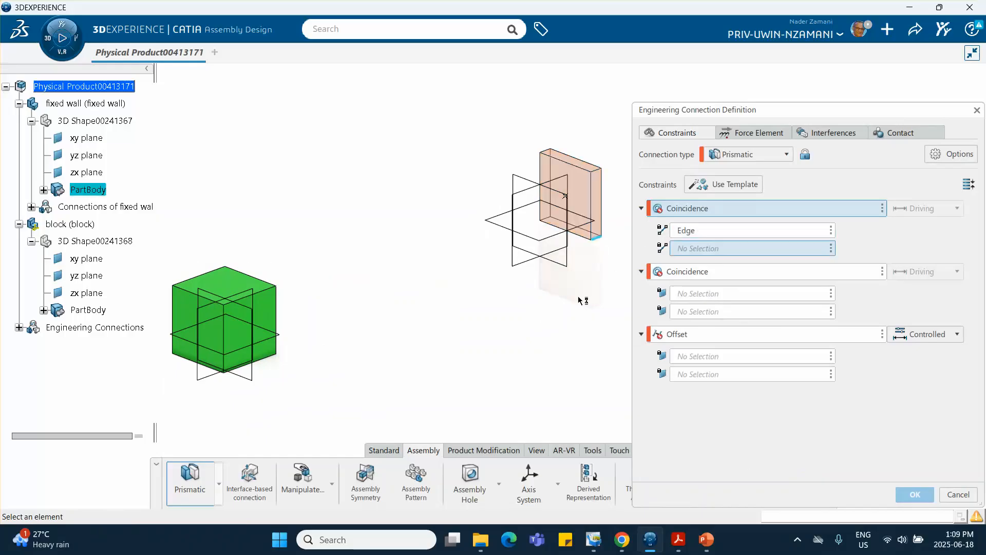
{"action": "middle_click_drag", "start_coordinate": [569, 317], "coordinate": [568, 286]}
{"action": "mouse_move", "coordinate": [402, 350]}
{"action": "middle_mouse_down"}
{"action": "mouse_move", "coordinate": [460, 337]}
{"action": "mouse_move", "coordinate": [462, 297]}
{"action": "mouse_move", "coordinate": [400, 335]}
{"action": "middle_mouse_up"}
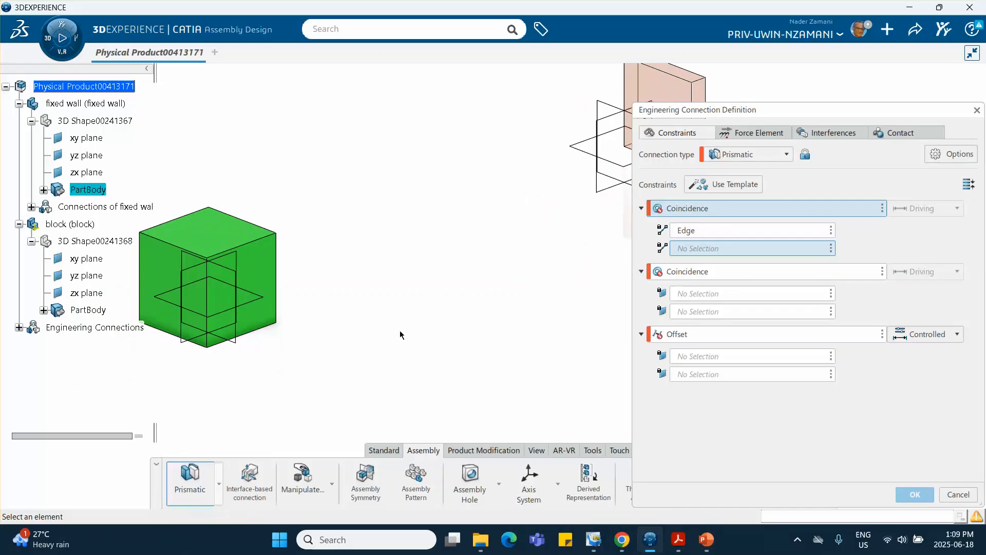
{"action": "left_click", "coordinate": [266, 332]}
Make the block's side face coincident with the matching side face of the fixed wall in the prismatic connection
{"action": "left_click", "coordinate": [261, 270]}
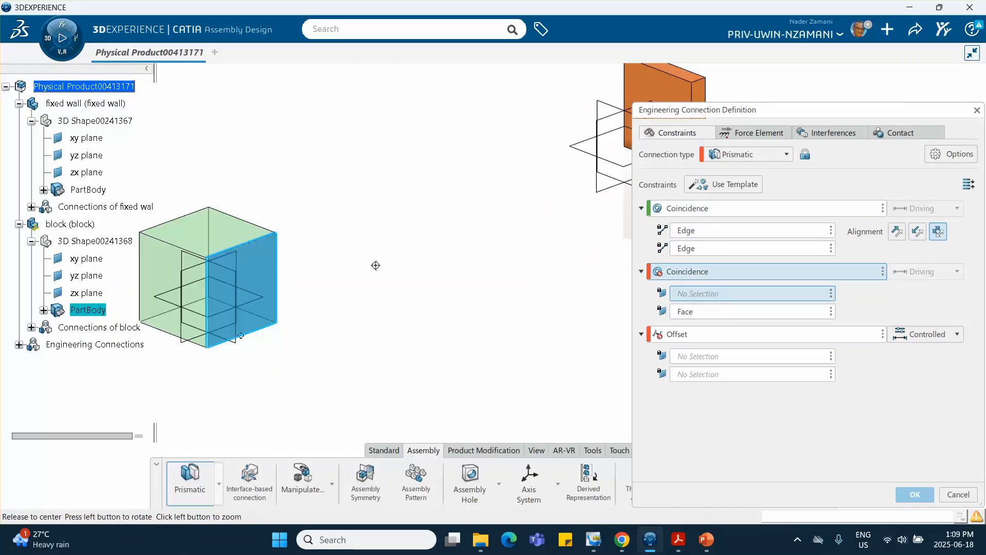
{"action": "middle_click_drag", "start_coordinate": [375, 266], "coordinate": [227, 327]}
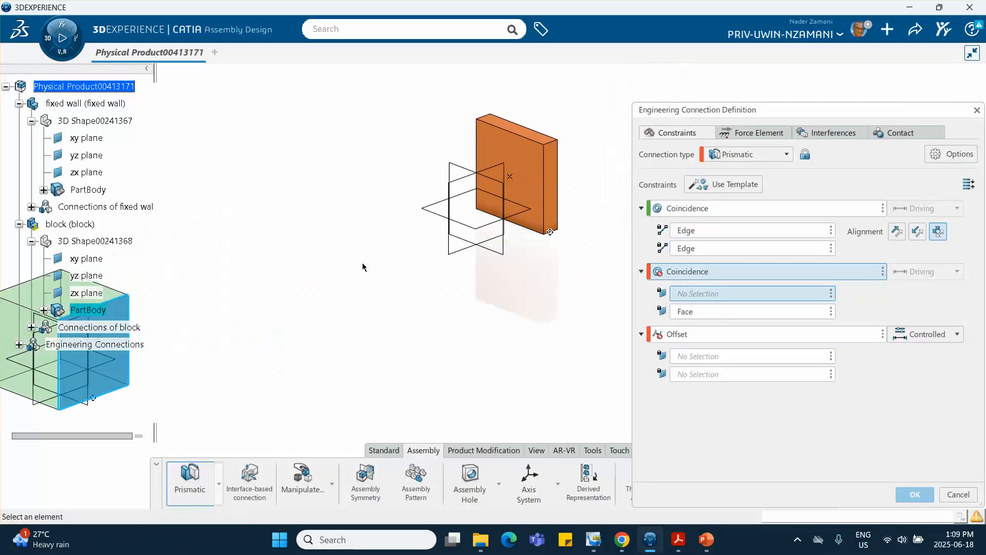
{"action": "left_click", "coordinate": [560, 181]}
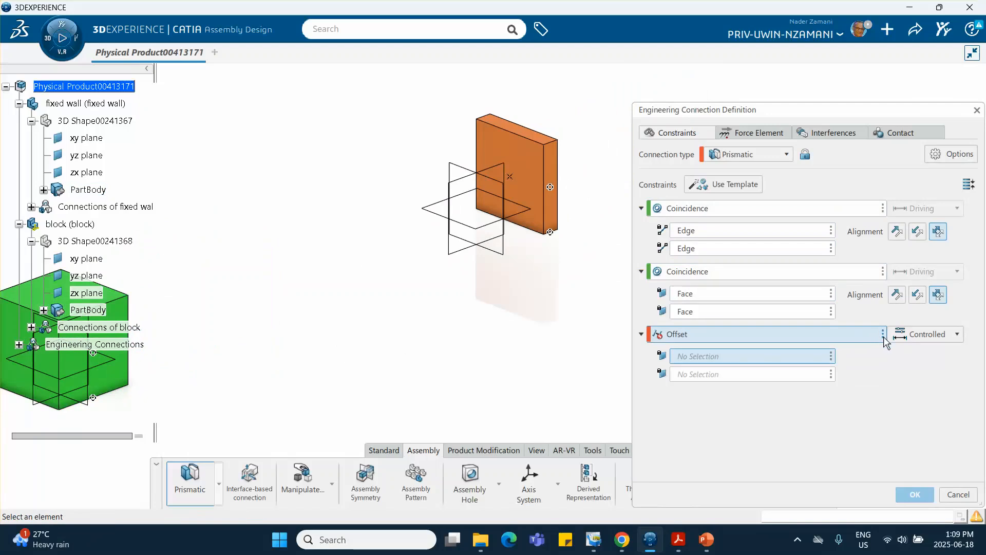
Remove the offset constraint and create the prismatic connection without a no-clash specification, and expand the engineering connections
{"action": "left_click", "coordinate": [883, 334]}
{"action": "left_click", "coordinate": [912, 345]}
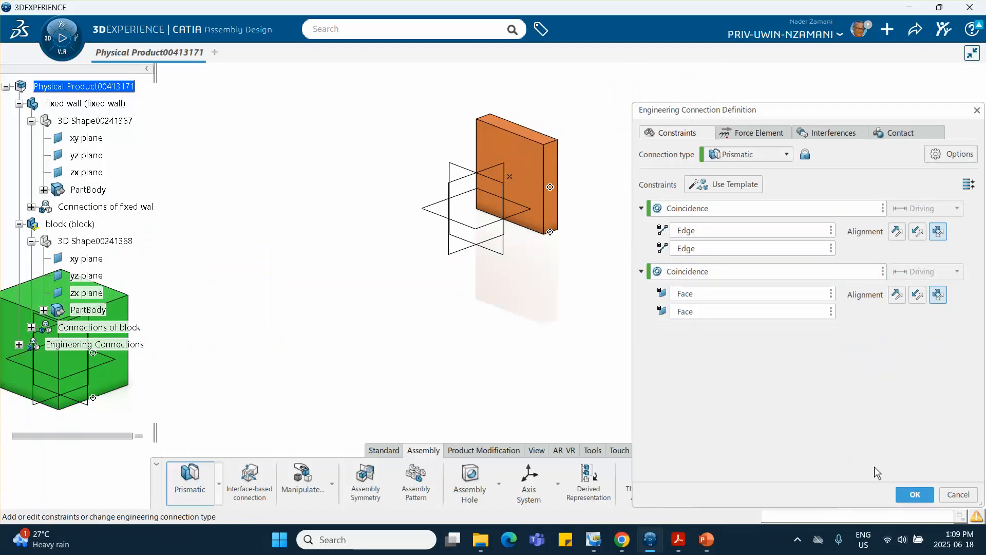
{"action": "left_click", "coordinate": [915, 494]}
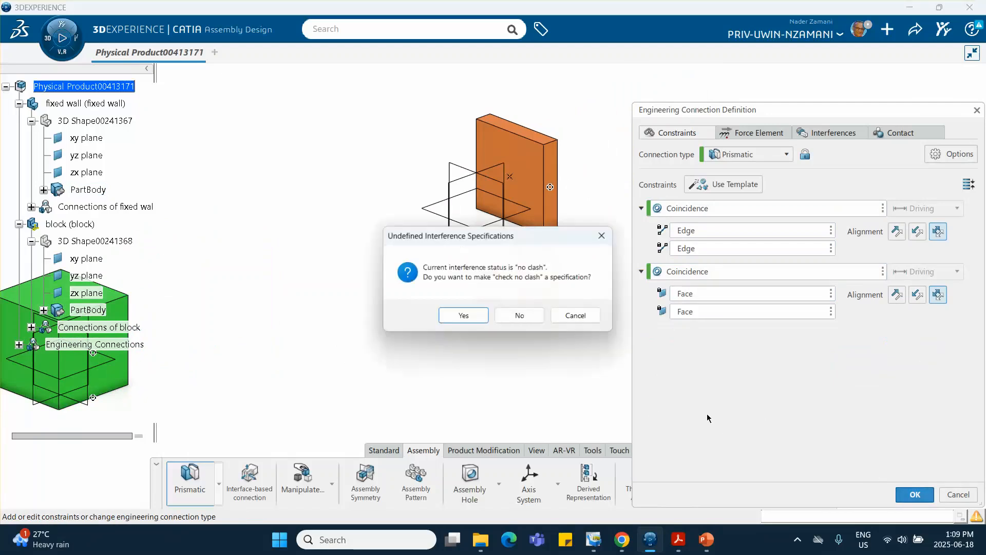
{"action": "left_click", "coordinate": [513, 317]}
{"action": "middle_click_drag", "start_coordinate": [388, 312], "coordinate": [438, 334]}
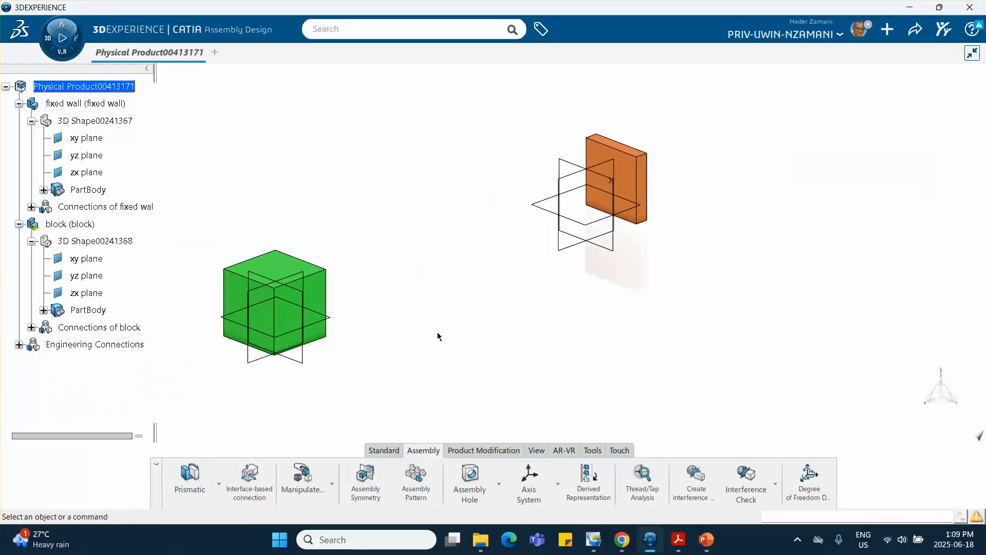
{"action": "left_click", "coordinate": [19, 344]}
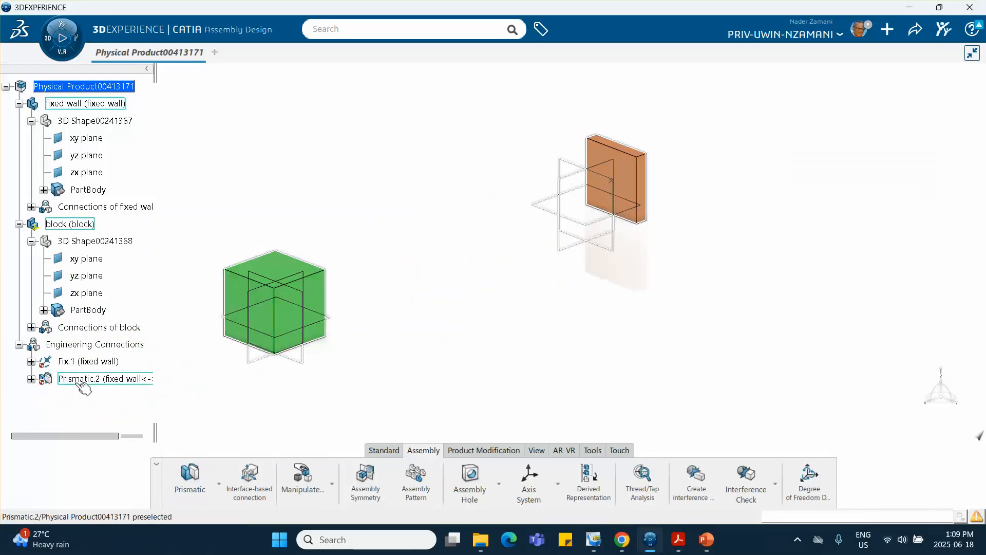
Create a center-of-gravity point on the block's face that looks toward the fixed wall, inside the block's 3D shape
{"action": "middle_click_drag", "start_coordinate": [475, 350], "coordinate": [540, 331]}
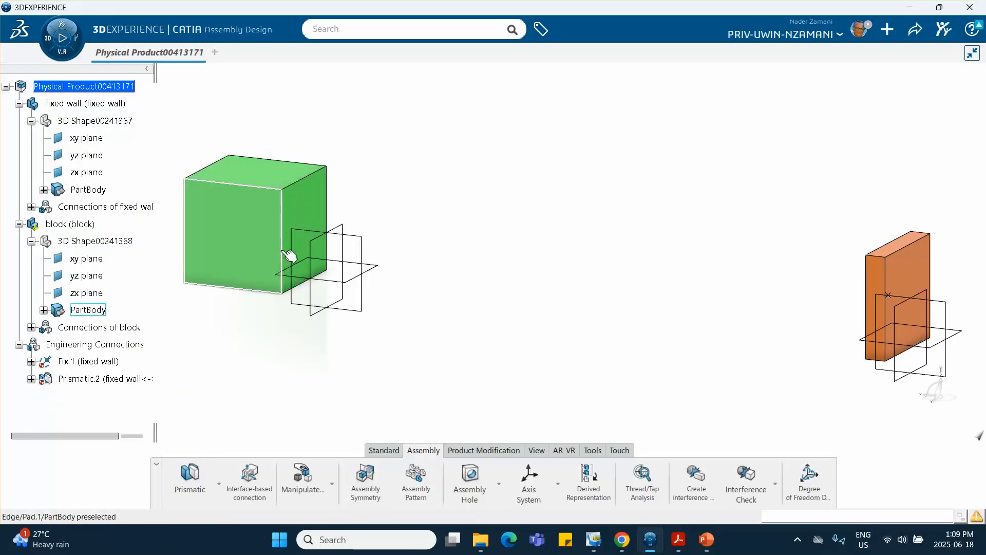
{"action": "double_click", "coordinate": [95, 242]}
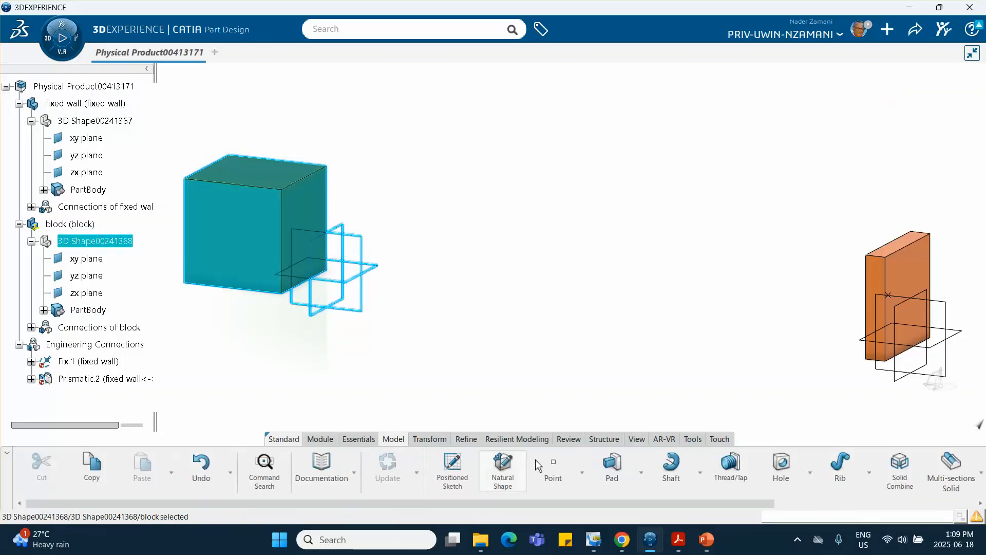
{"action": "left_click", "coordinate": [552, 468]}
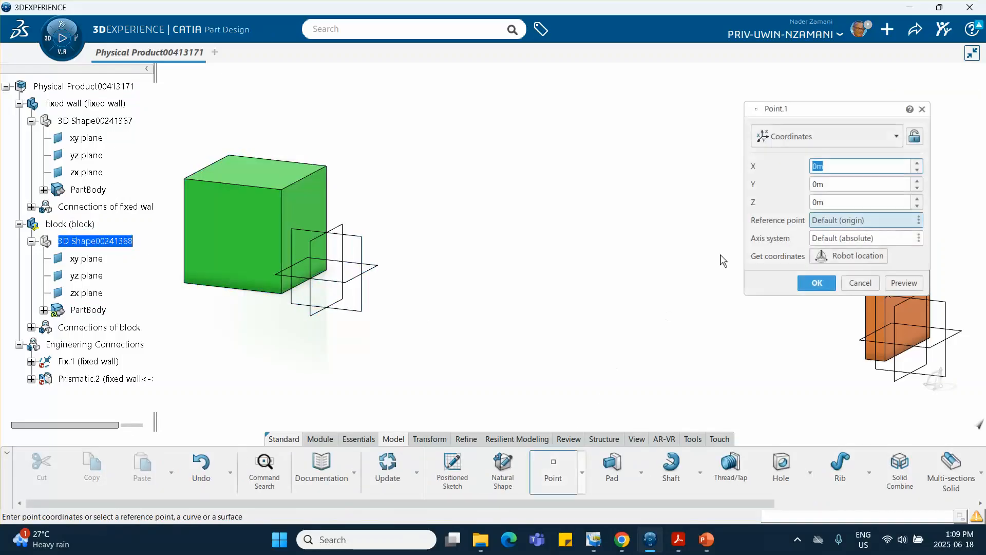
{"action": "left_click", "coordinate": [811, 137]}
{"action": "left_click", "coordinate": [796, 272]}
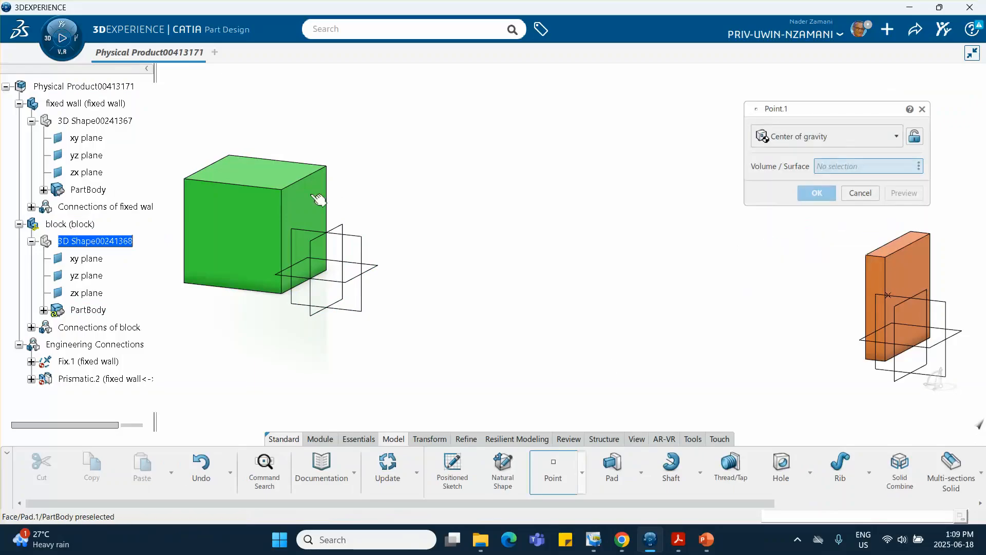
{"action": "left_click", "coordinate": [312, 210]}
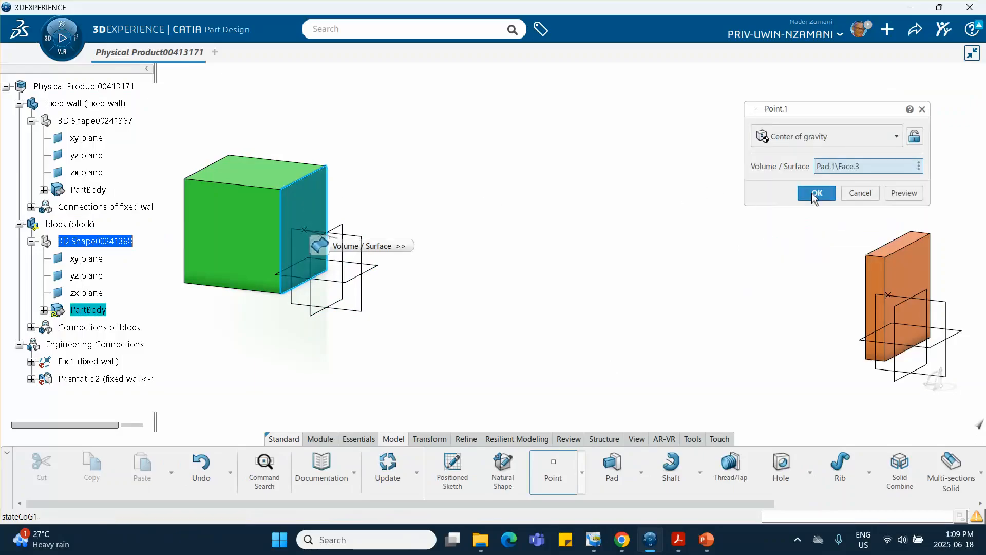
{"action": "left_click", "coordinate": [816, 194]}
{"action": "middle_click_drag", "start_coordinate": [370, 213], "coordinate": [554, 278]}
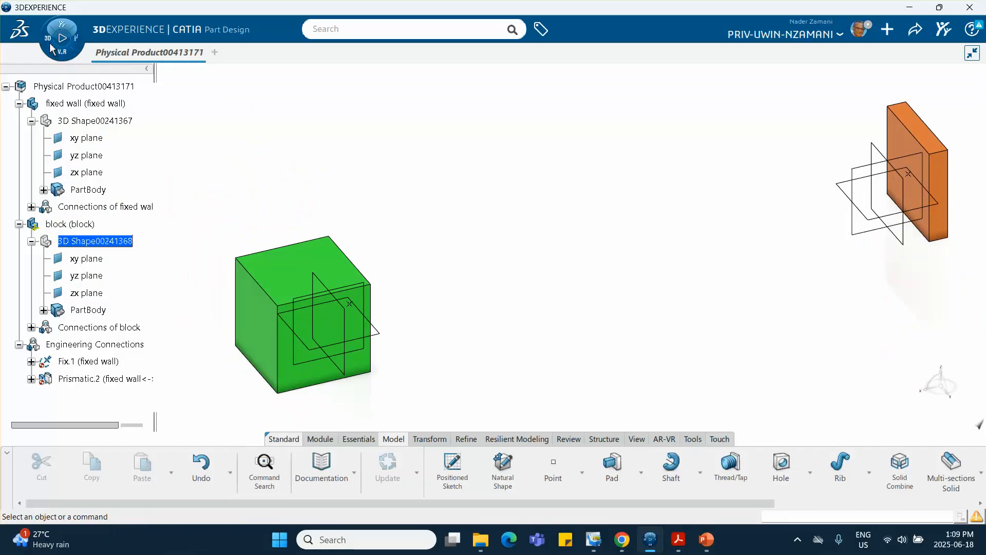
Open the assembly in Motion Design with a motion analysis case and move the Motion Manager aside
{"action": "left_click", "coordinate": [62, 26]}
{"action": "scroll", "coordinate": [112, 167], "scroll_direction": "down", "scroll_amount": 6}
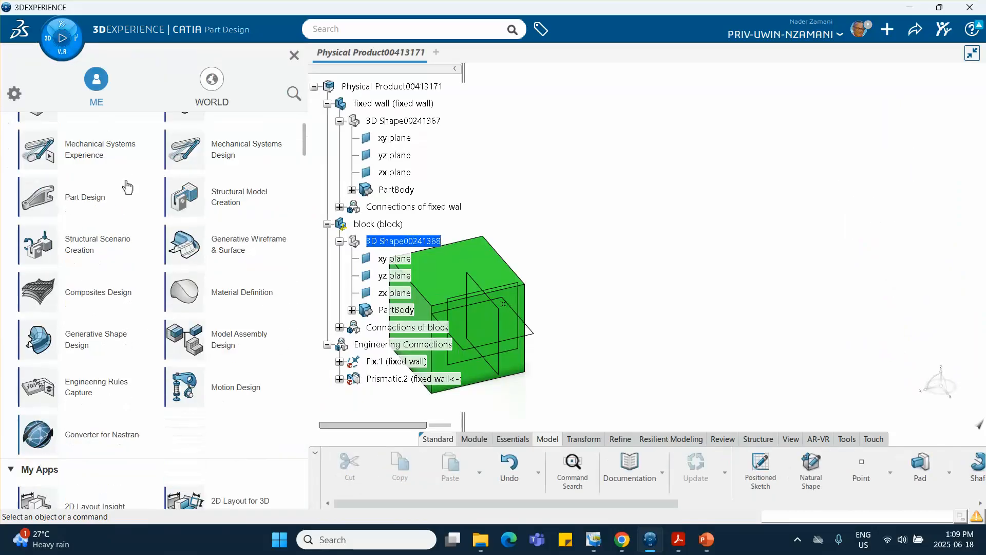
{"action": "left_click", "coordinate": [229, 184]}
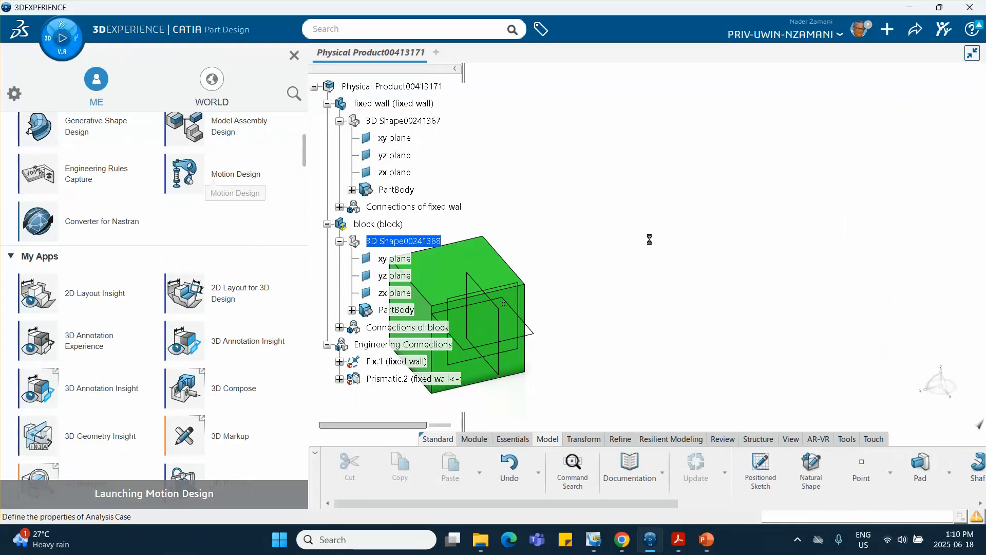
{"action": "left_click", "coordinate": [349, 214]}
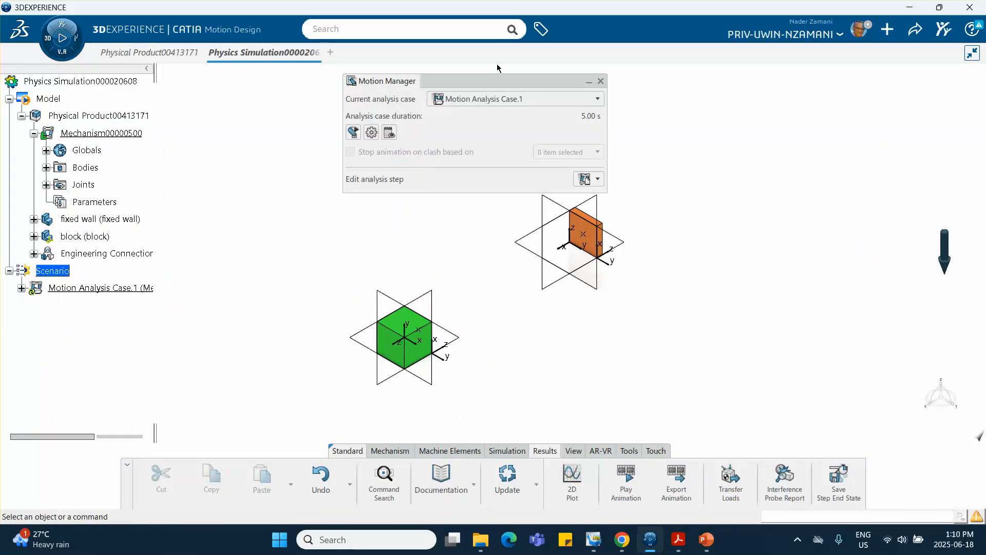
{"action": "left_click_drag", "start_coordinate": [498, 78], "coordinate": [447, 83]}
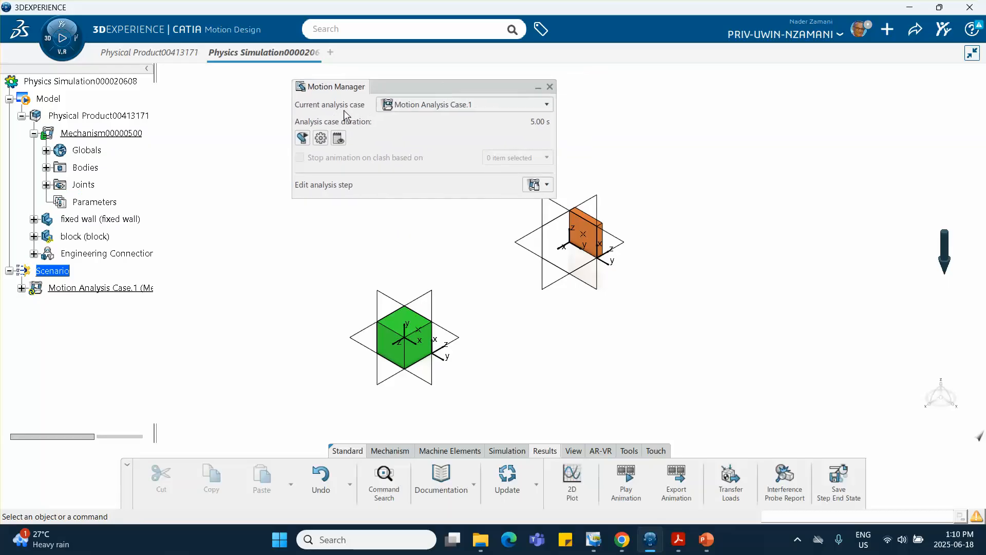
Deactivate the gravity in the mechanism's globals
{"action": "left_click", "coordinate": [46, 151]}
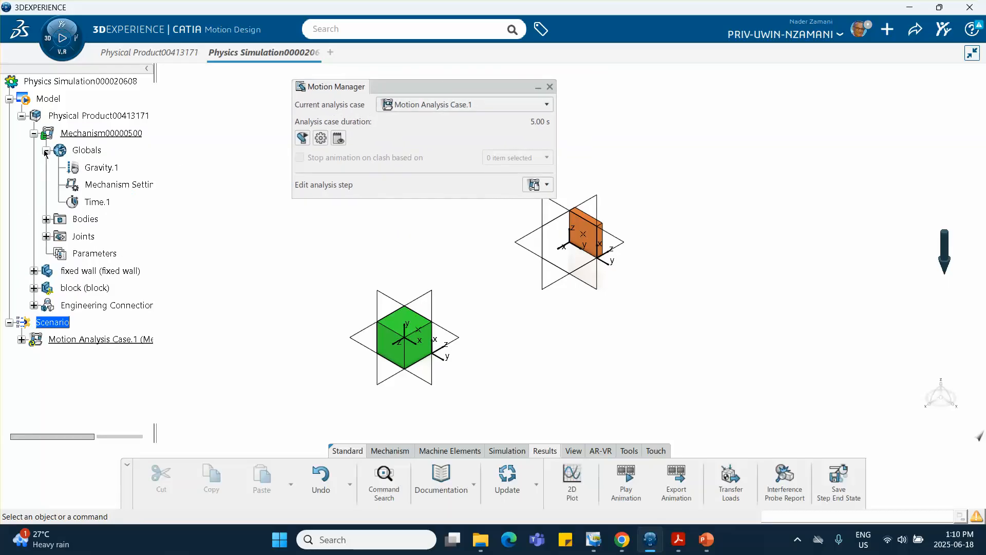
{"action": "right_click", "coordinate": [105, 170]}
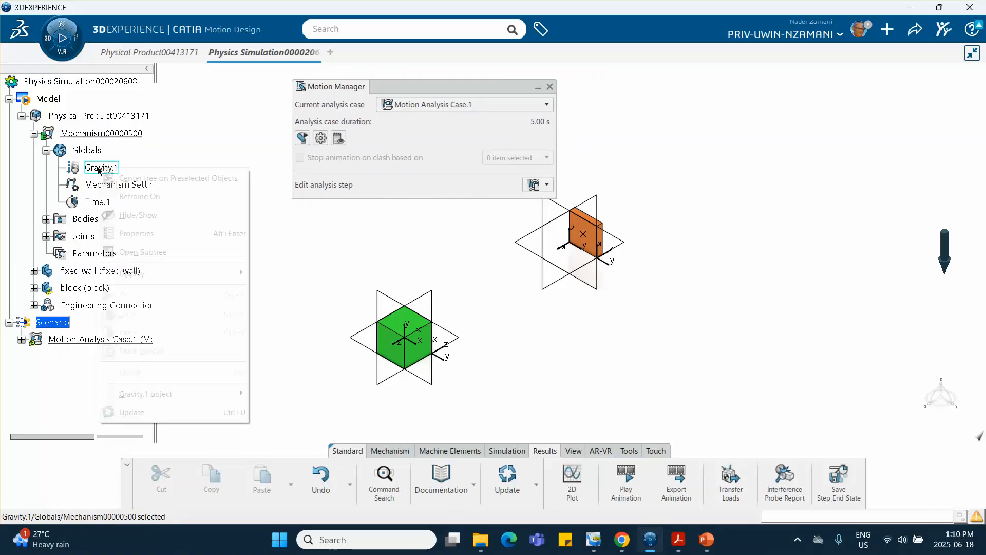
{"action": "mouse_move", "coordinate": [136, 394]}
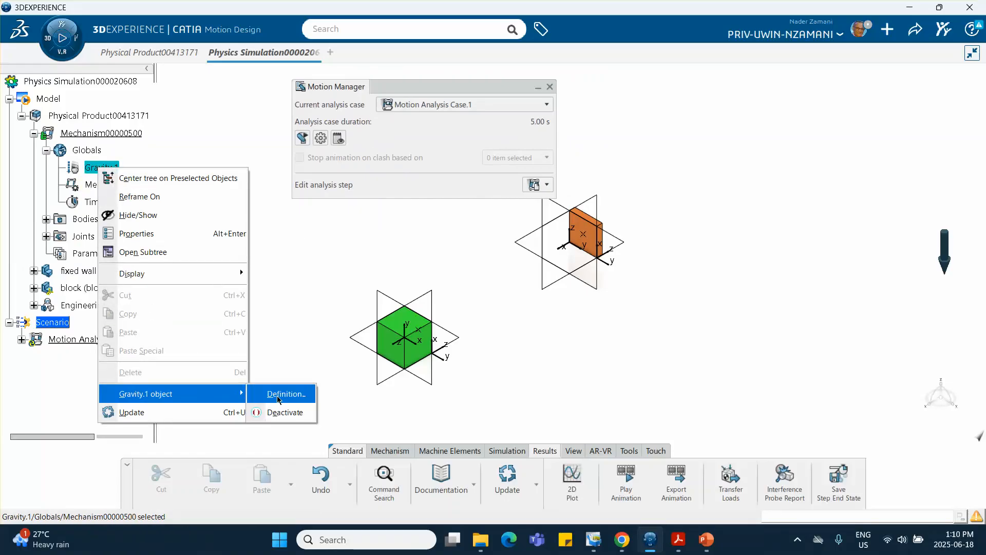
{"action": "left_click", "coordinate": [277, 411]}
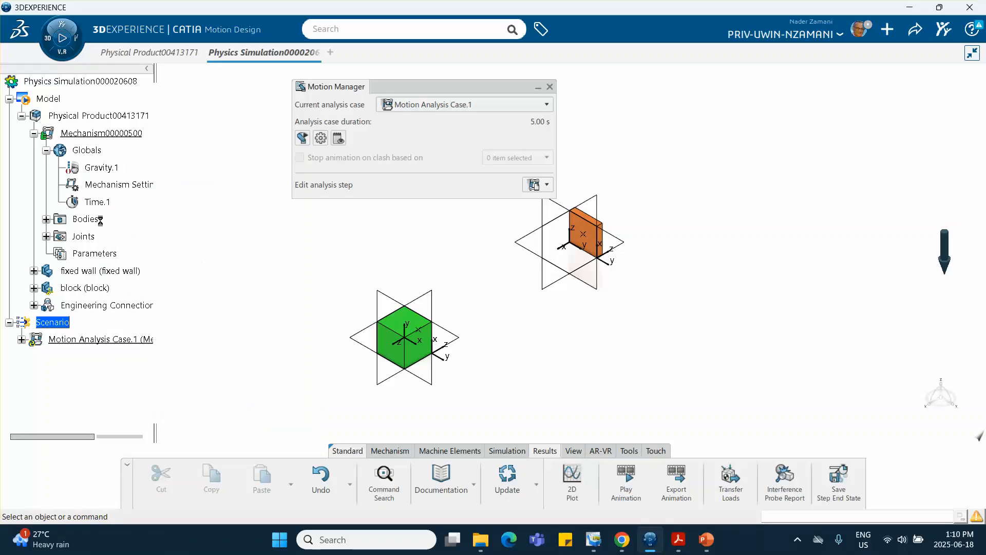
List the mechanism's bodies and examine the mass and inertia definition of the fixed wall body
{"action": "left_click", "coordinate": [47, 219]}
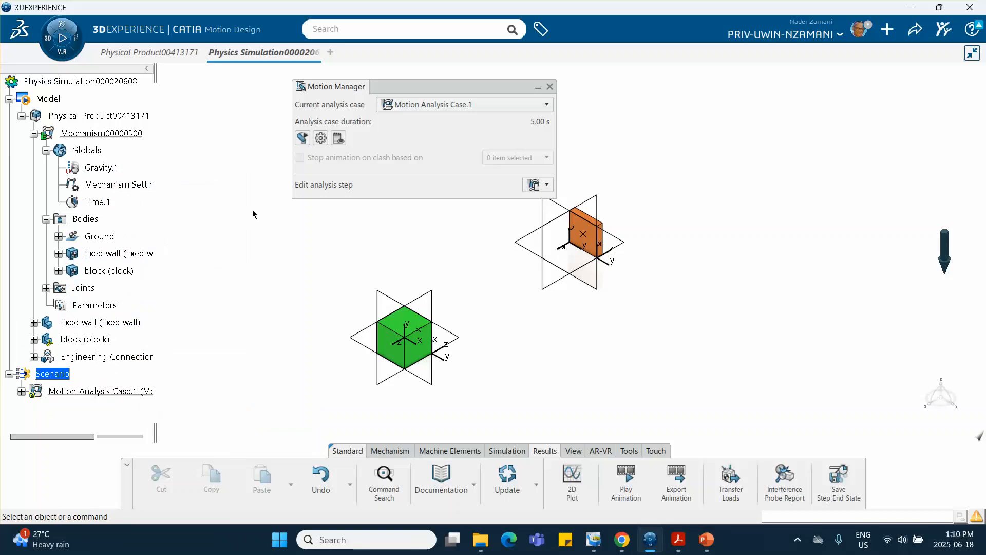
{"action": "left_click", "coordinate": [59, 254]}
{"action": "double_click", "coordinate": [126, 254]}
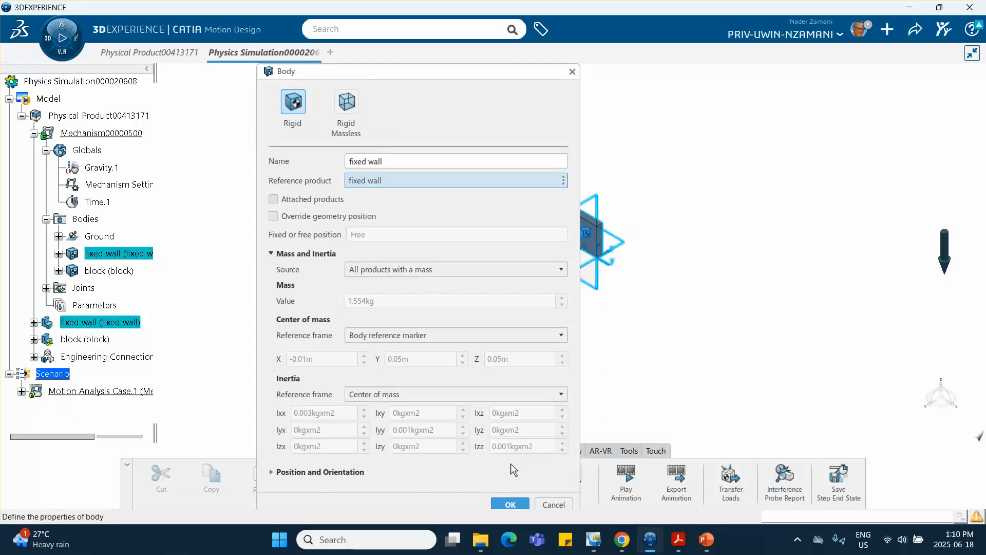
{"action": "left_click", "coordinate": [508, 503]}
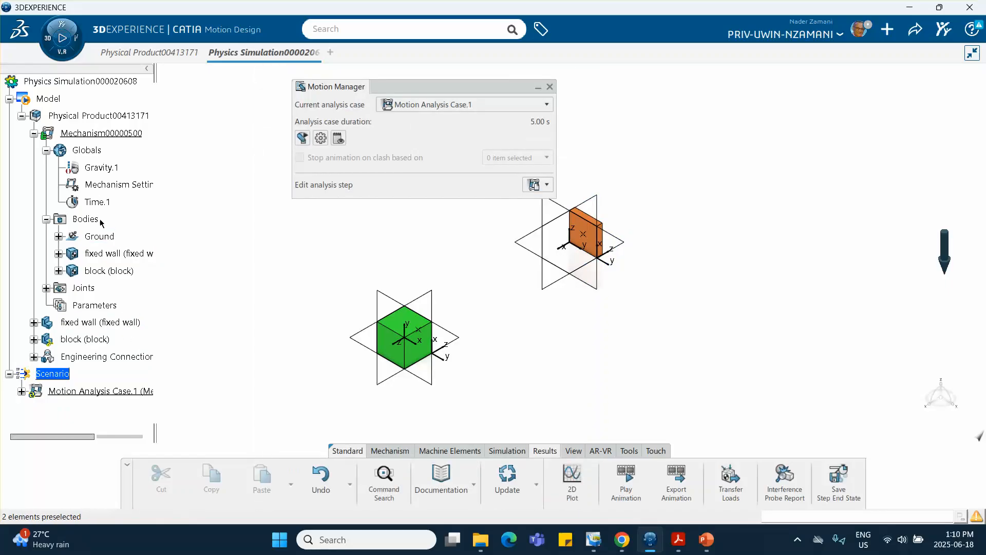
Override the mass properties of the block body and set its mass to 40 kg
{"action": "left_click", "coordinate": [111, 274]}
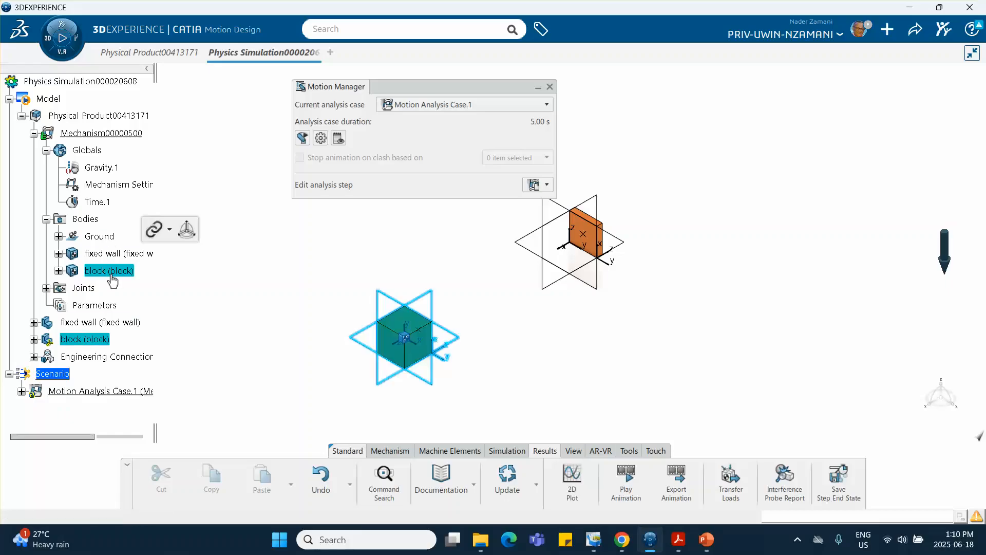
{"action": "double_click", "coordinate": [111, 272]}
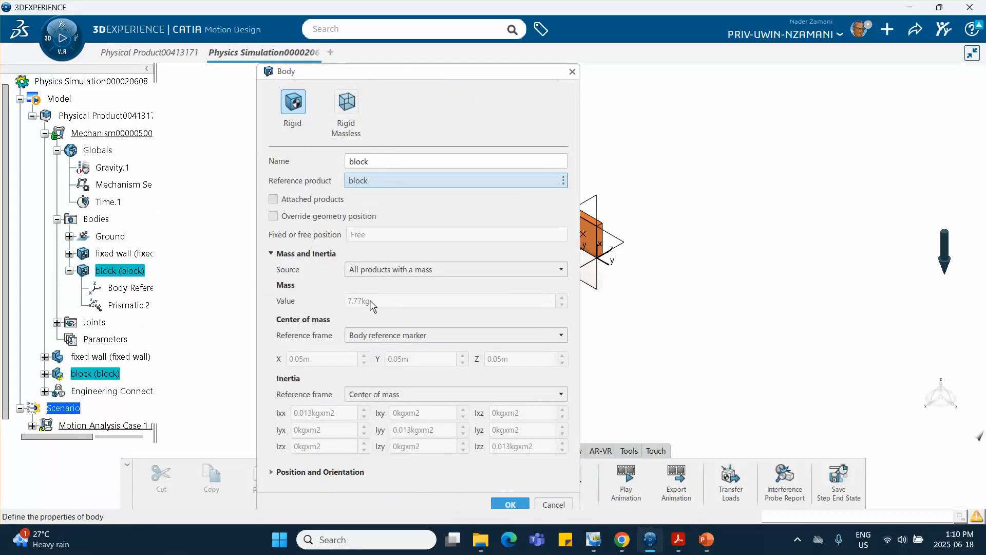
{"action": "left_click", "coordinate": [396, 270]}
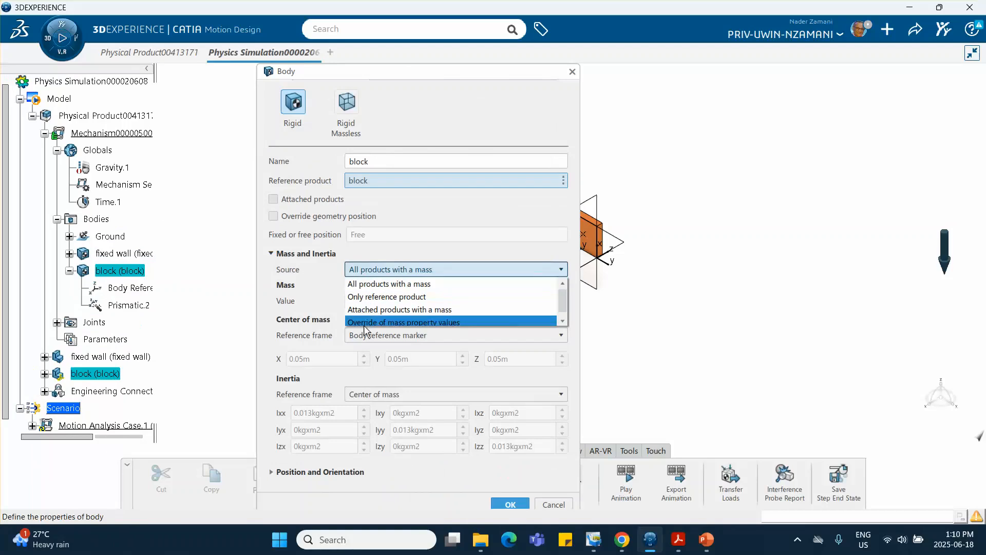
{"action": "left_click", "coordinate": [401, 322]}
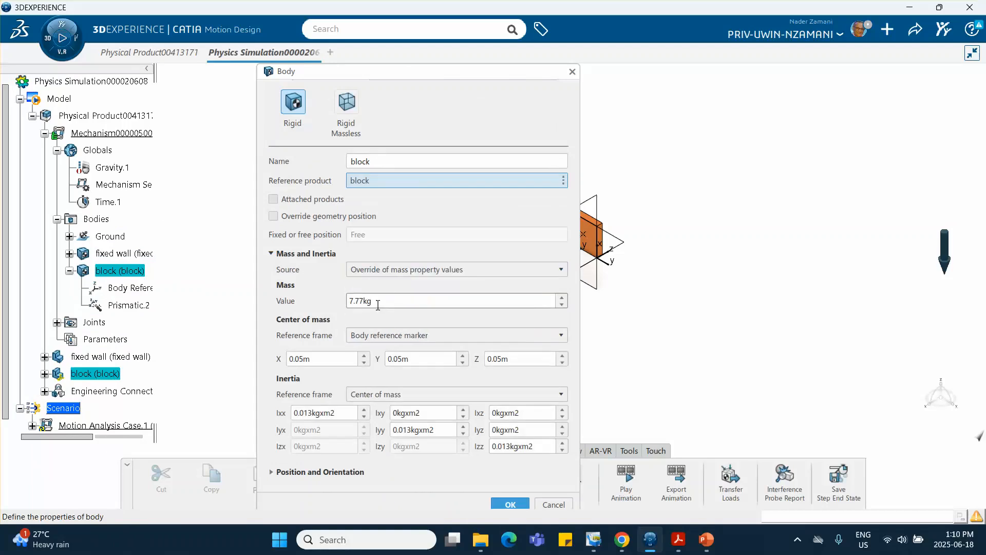
{"action": "left_click_drag", "start_coordinate": [375, 301], "coordinate": [302, 301]}
{"action": "type", "text": "40"}
{"action": "left_click", "coordinate": [511, 502]}
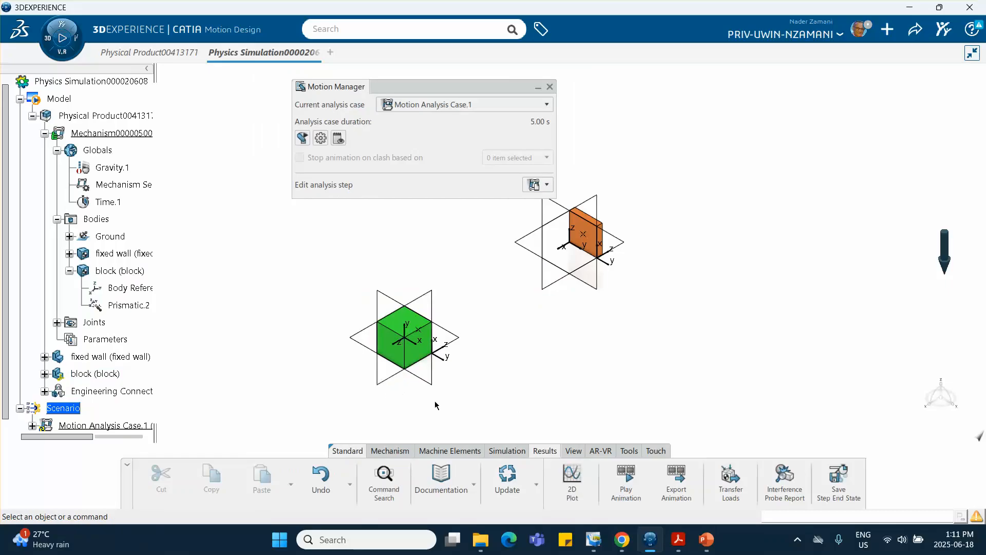
Start a helical spring from the point on the fixed wall to the point on the block's facing side
{"action": "left_click", "coordinate": [442, 450]}
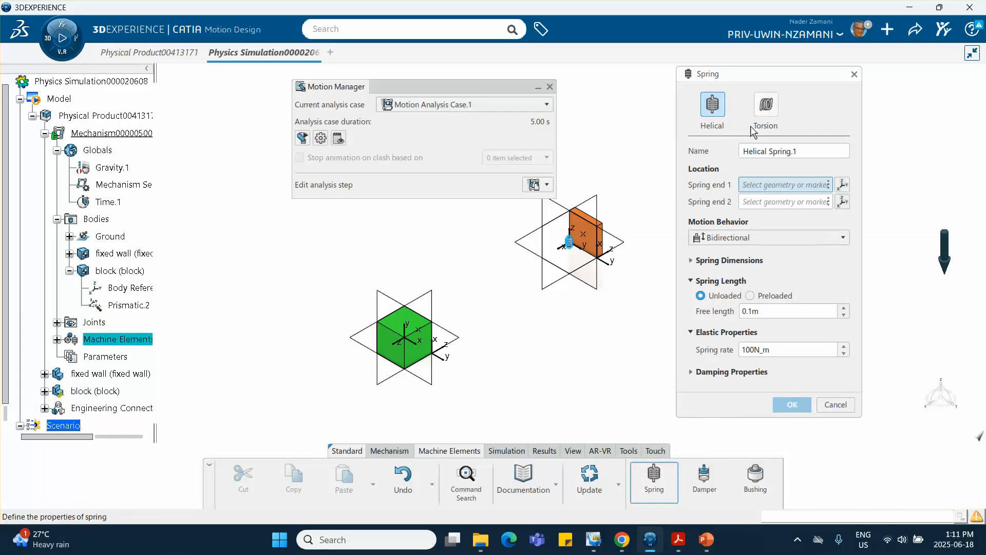
{"action": "left_click", "coordinate": [588, 237]}
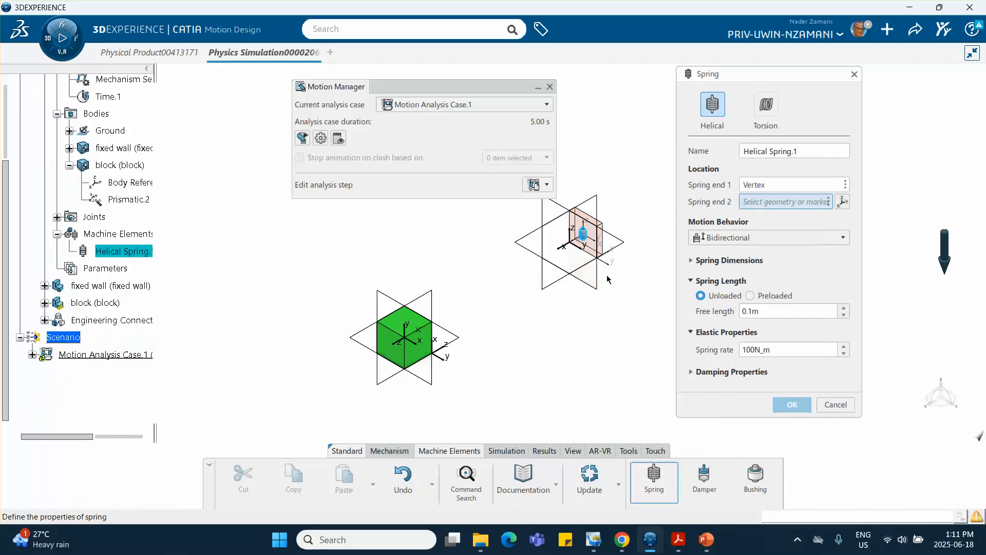
{"action": "middle_click_drag", "start_coordinate": [607, 279], "coordinate": [406, 287]}
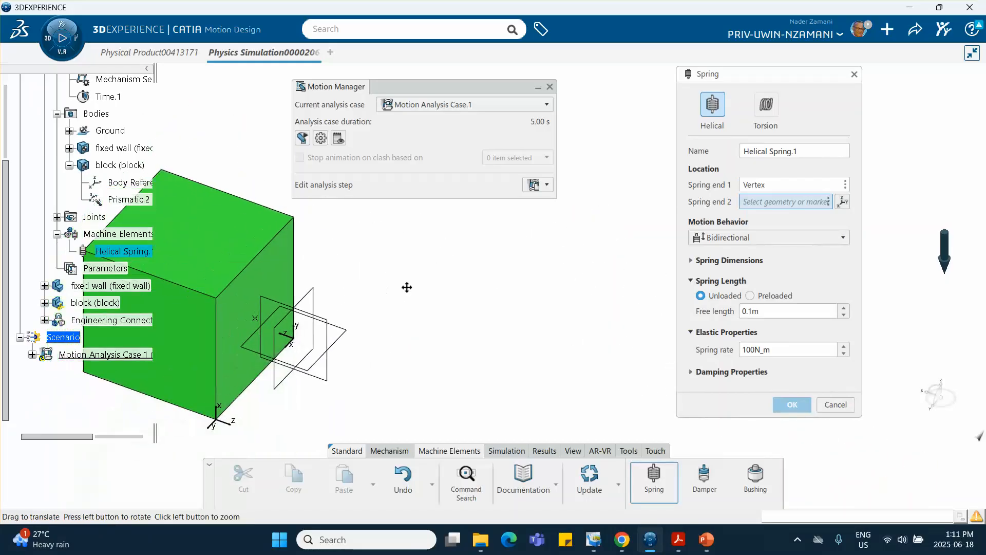
{"action": "left_click", "coordinate": [256, 319]}
{"action": "middle_click_drag", "start_coordinate": [387, 300], "coordinate": [354, 330]}
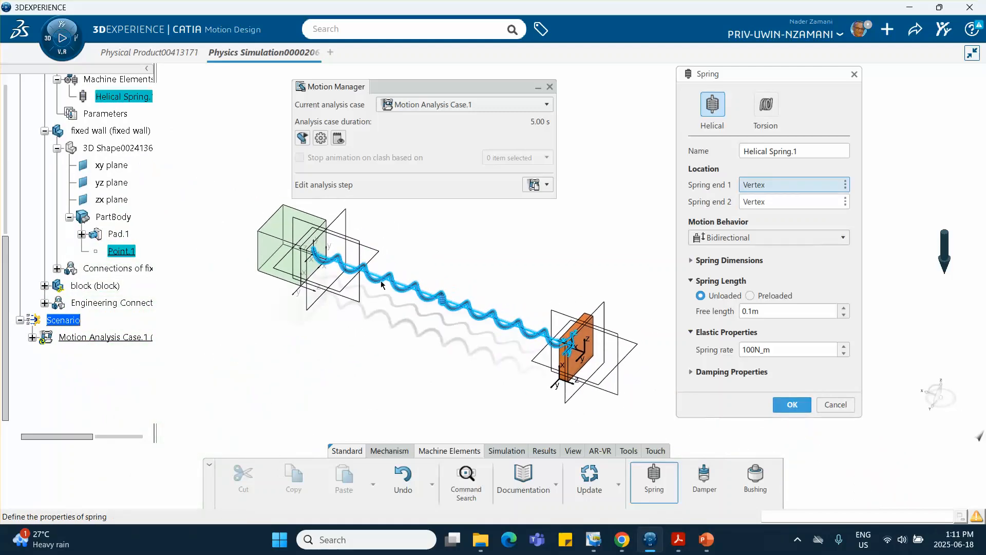
Set the spring's free length to 0.5 m, check its damping properties and create it
{"action": "double_click", "coordinate": [744, 311]}
{"action": "type", "text": ".5"}
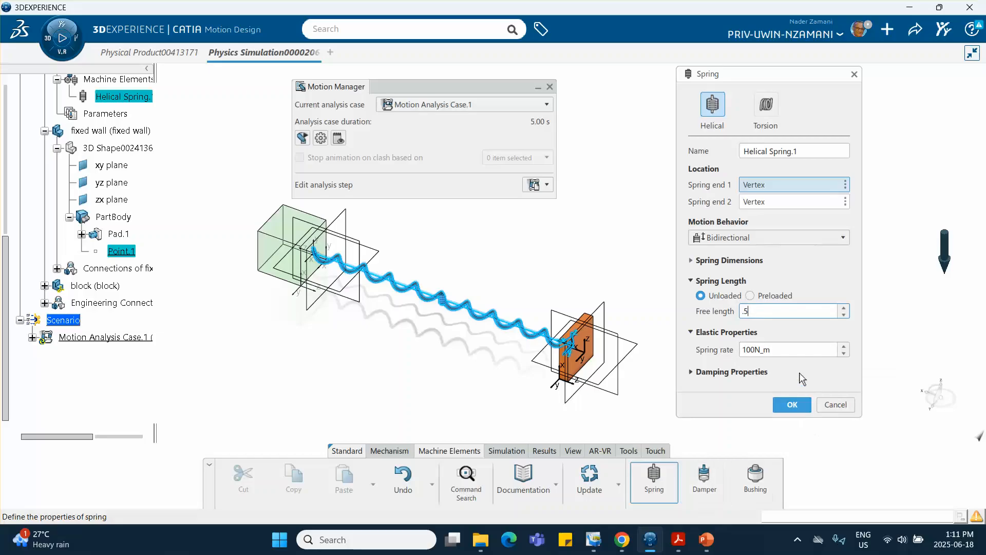
{"action": "left_click", "coordinate": [687, 375]}
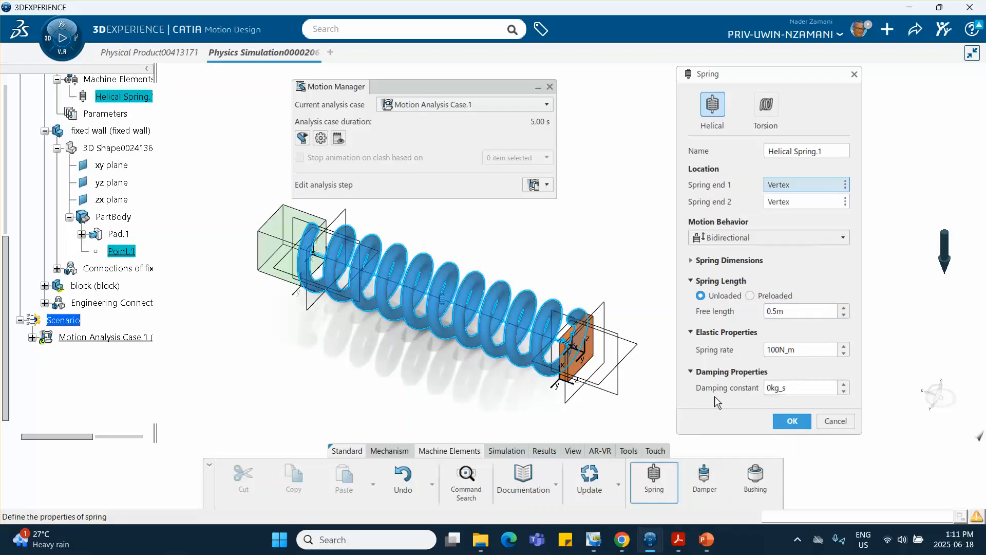
{"action": "left_click", "coordinate": [793, 421]}
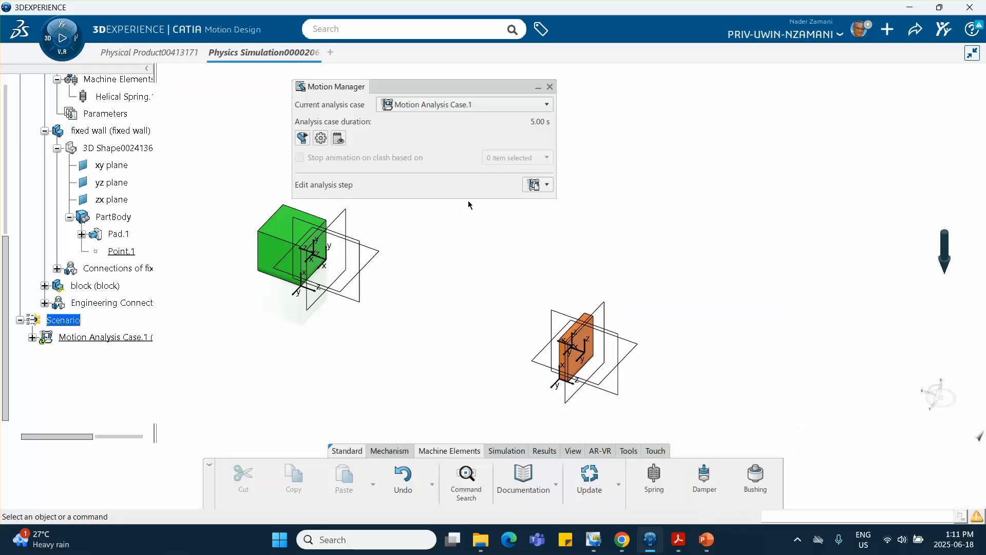
Apply a constant, action-only force of 100 N in X at the center point on the block's wall-facing side
{"action": "scroll", "coordinate": [144, 224], "scroll_direction": "up", "scroll_amount": 2}
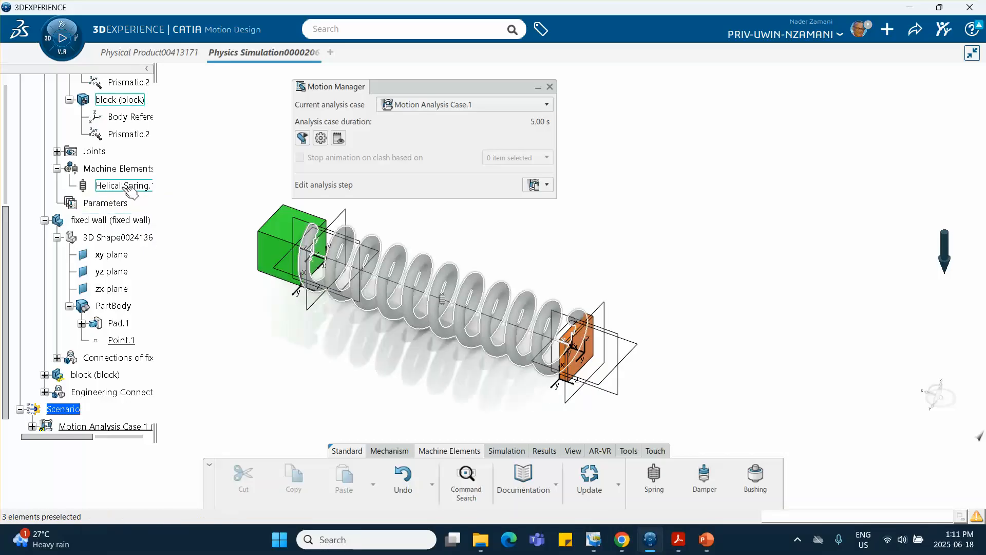
{"action": "middle_click_drag", "start_coordinate": [230, 310], "coordinate": [233, 329]}
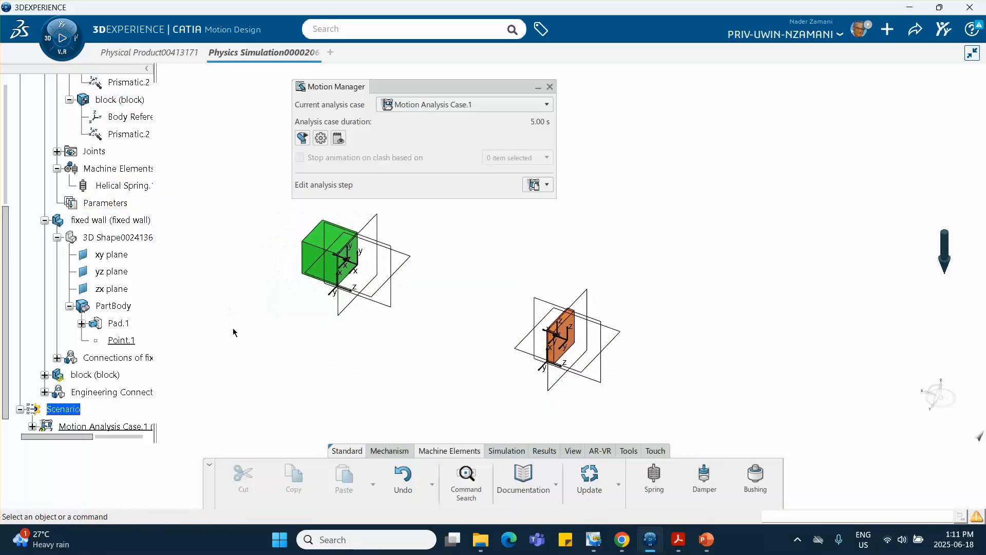
{"action": "left_click", "coordinate": [392, 452]}
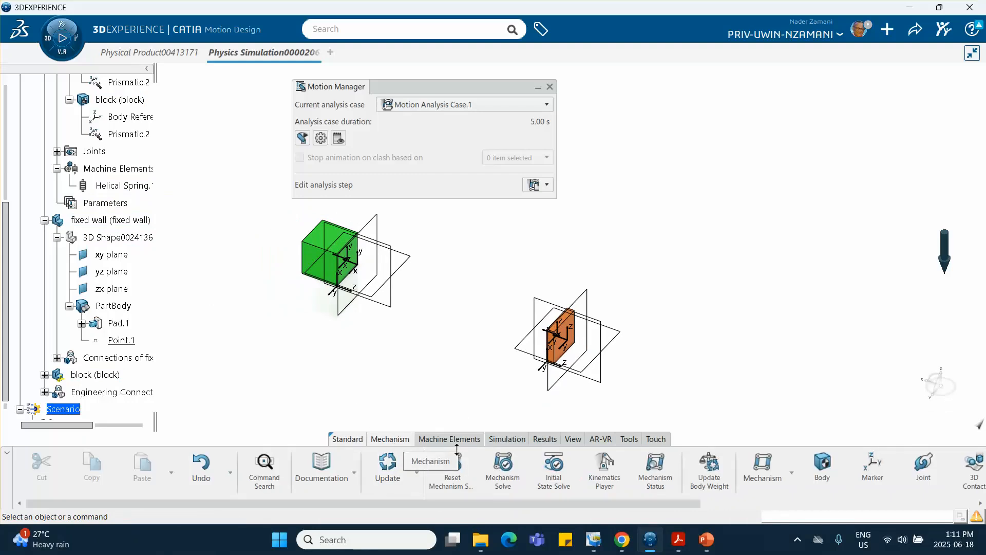
{"action": "scroll", "coordinate": [751, 471], "scroll_direction": "down", "scroll_amount": 5}
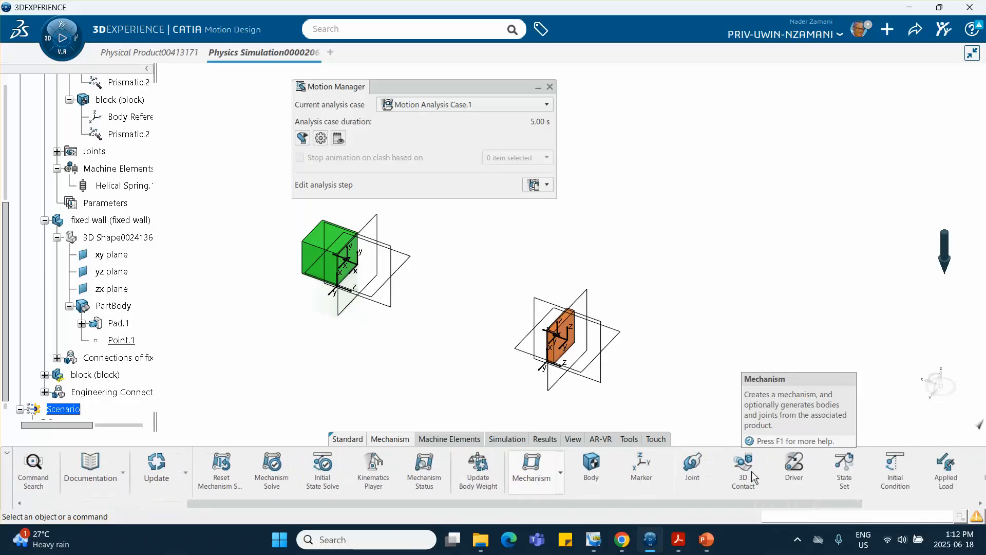
{"action": "scroll", "coordinate": [751, 470], "scroll_direction": "down", "scroll_amount": 2}
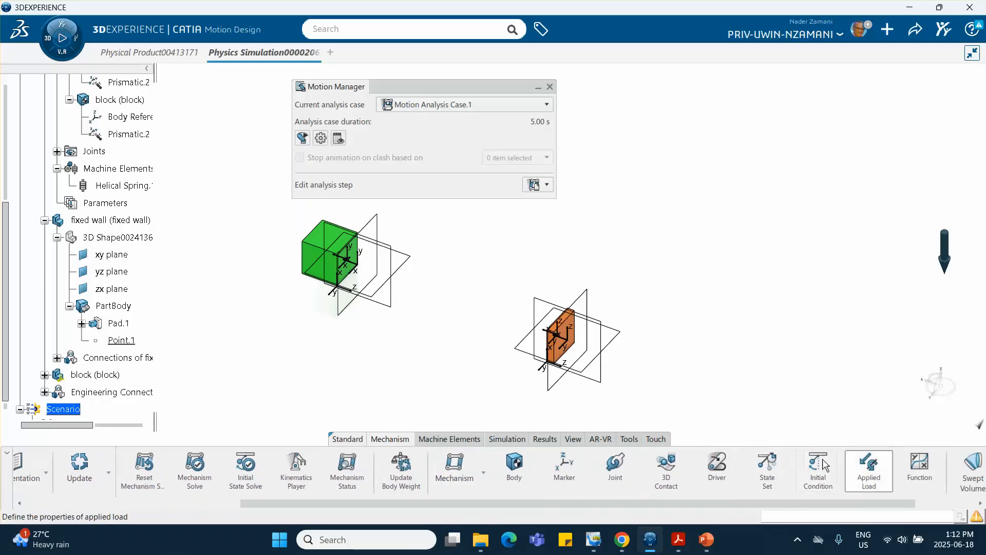
{"action": "middle_click_drag", "start_coordinate": [443, 341], "coordinate": [434, 268]}
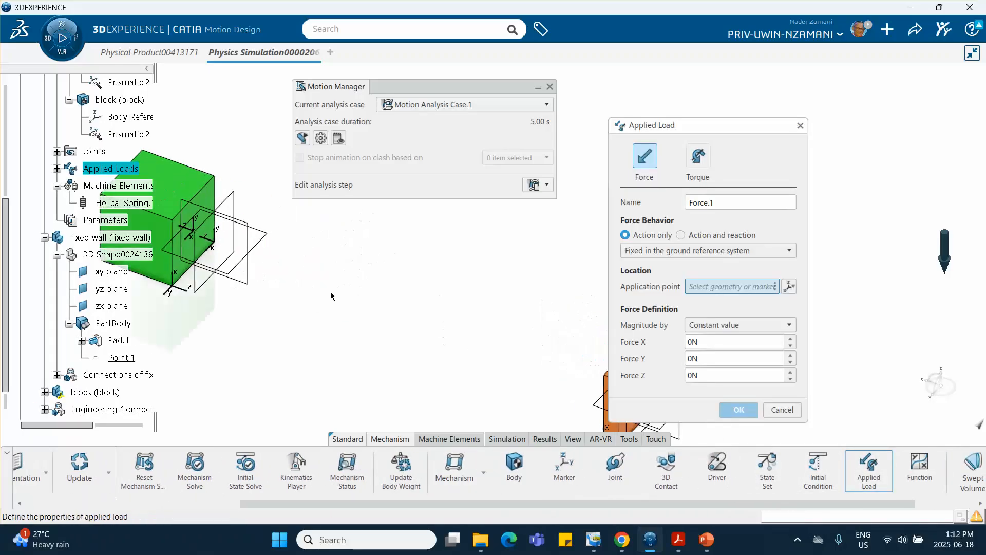
{"action": "middle_click_drag", "start_coordinate": [334, 294], "coordinate": [542, 272]}
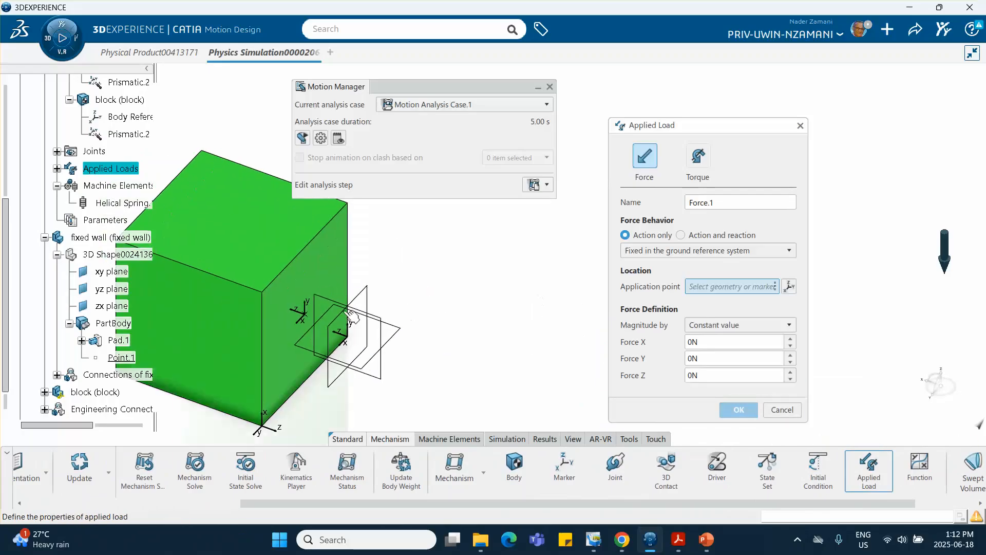
{"action": "left_click", "coordinate": [303, 310]}
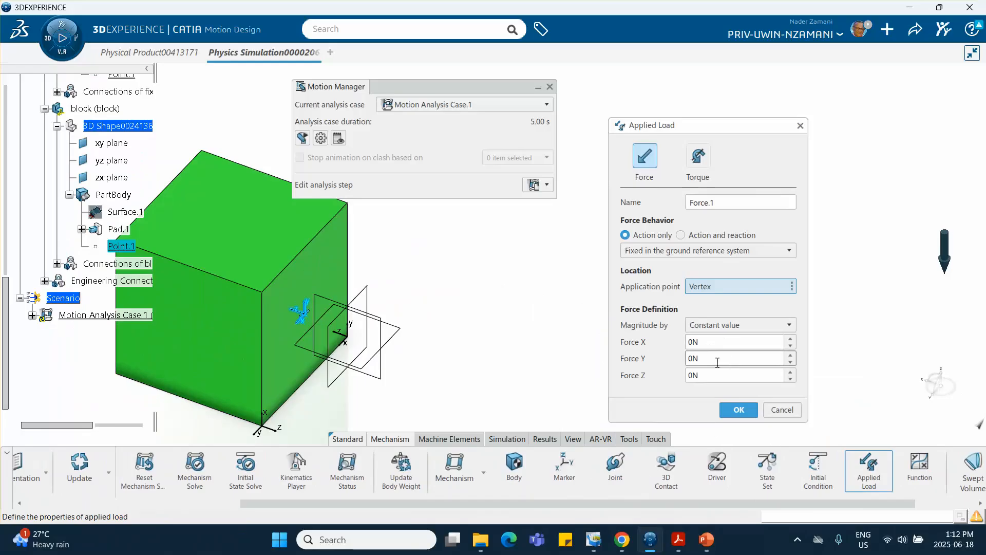
{"action": "double_click", "coordinate": [693, 341]}
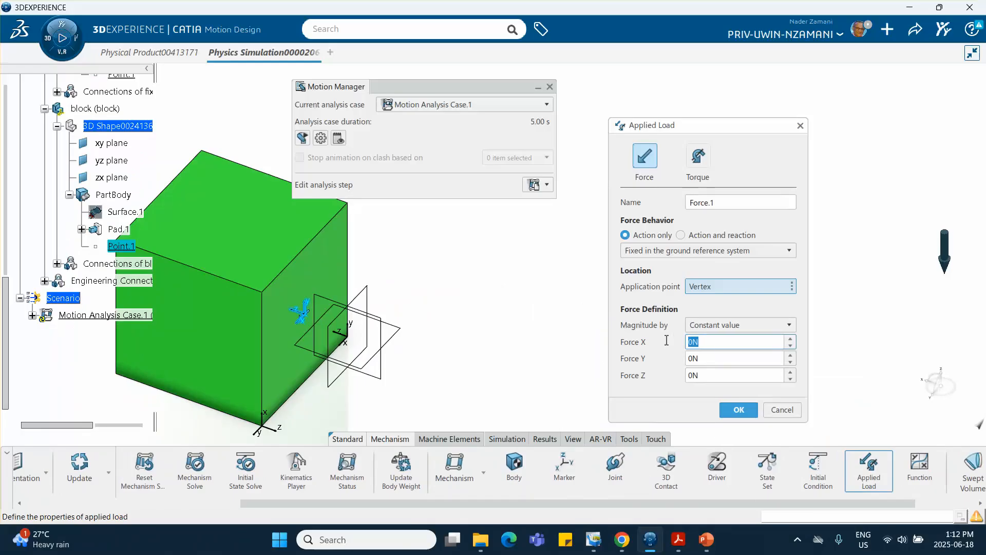
{"action": "type", "text": "100"}
{"action": "left_click", "coordinate": [738, 410]}
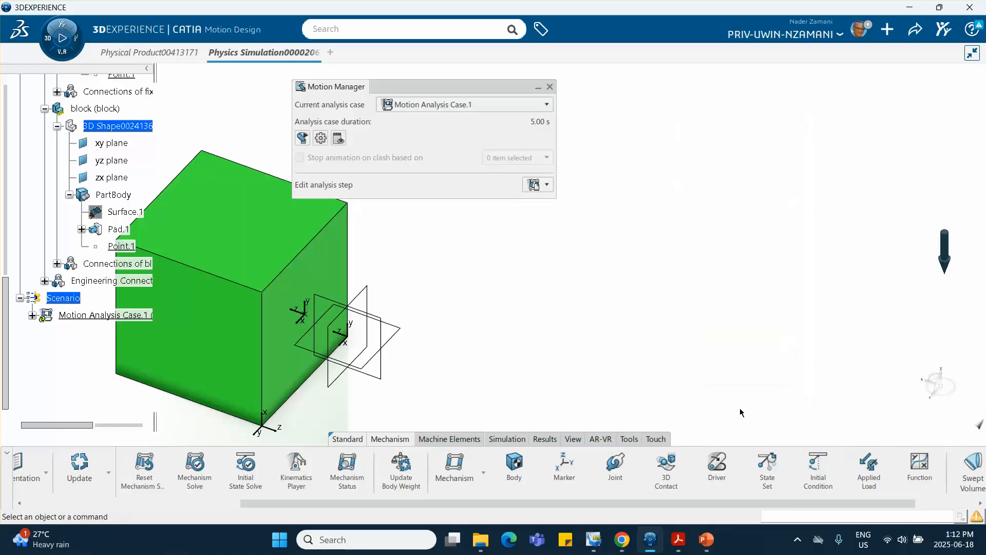
Move the Motion Manager clear of the model, solve Motion Analysis Case.1 and reset the mechanism to its initial position
{"action": "middle_click_drag", "start_coordinate": [485, 293], "coordinate": [452, 324]}
{"action": "left_click_drag", "start_coordinate": [413, 91], "coordinate": [761, 94]}
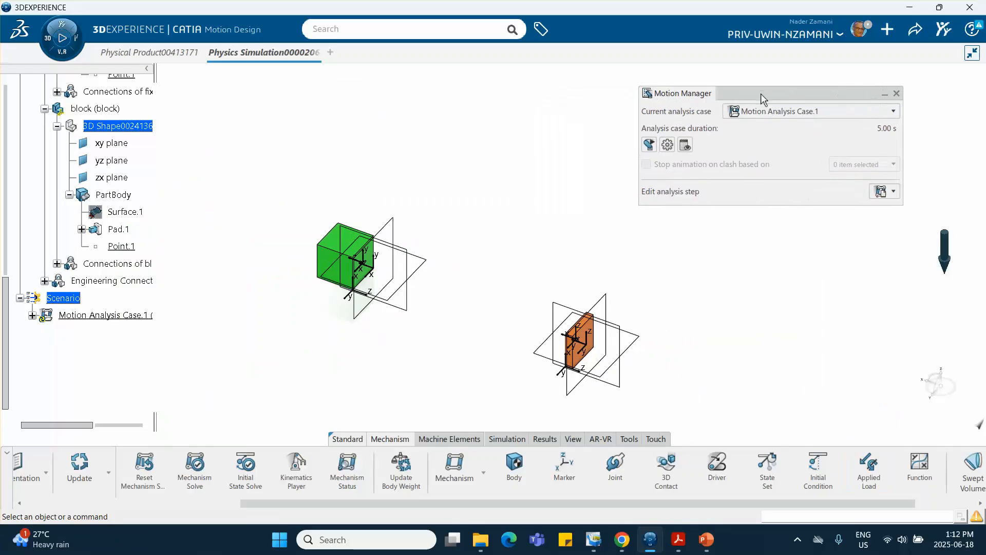
{"action": "middle_click_drag", "start_coordinate": [425, 228], "coordinate": [384, 176]}
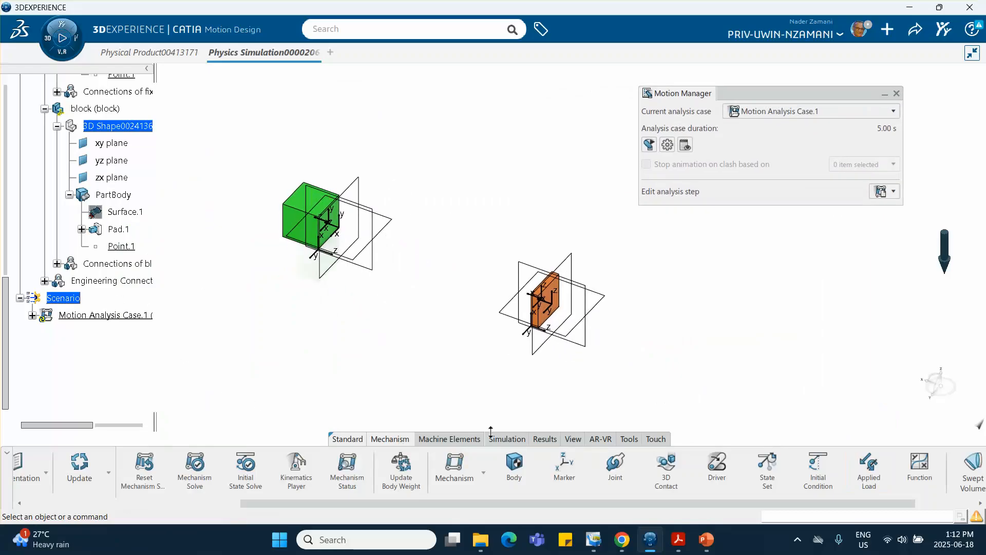
{"action": "middle_click_drag", "start_coordinate": [422, 364], "coordinate": [542, 408]}
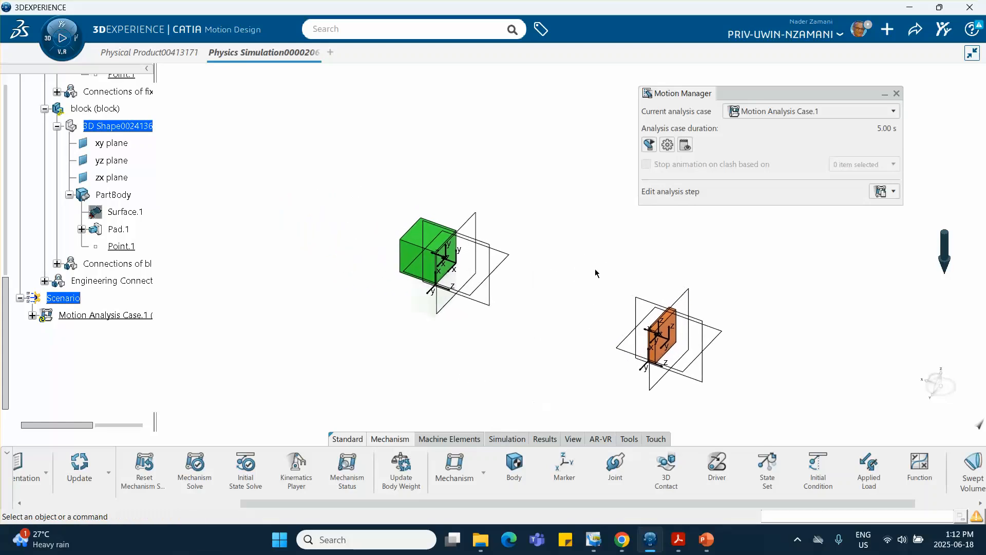
{"action": "left_click", "coordinate": [649, 145]}
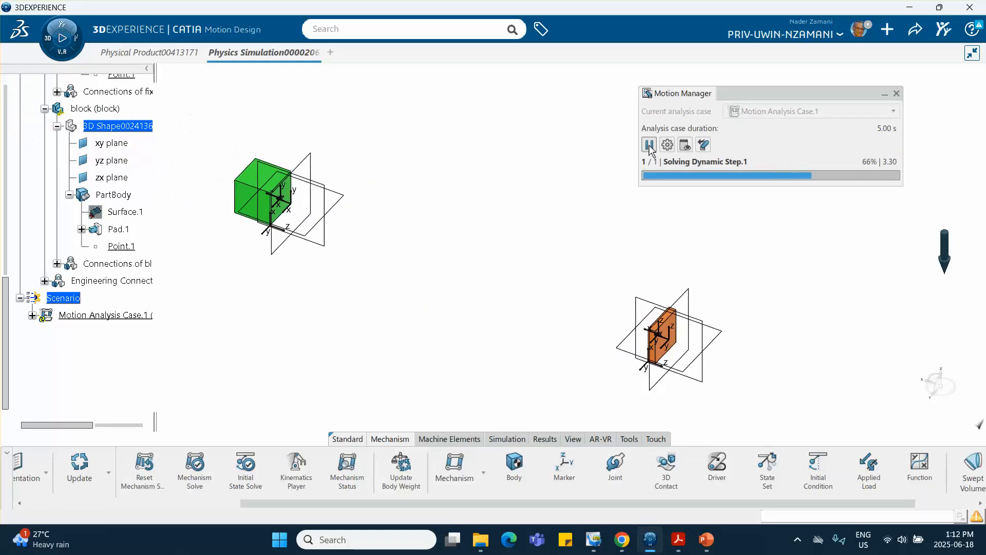
{"action": "left_click", "coordinate": [704, 146]}
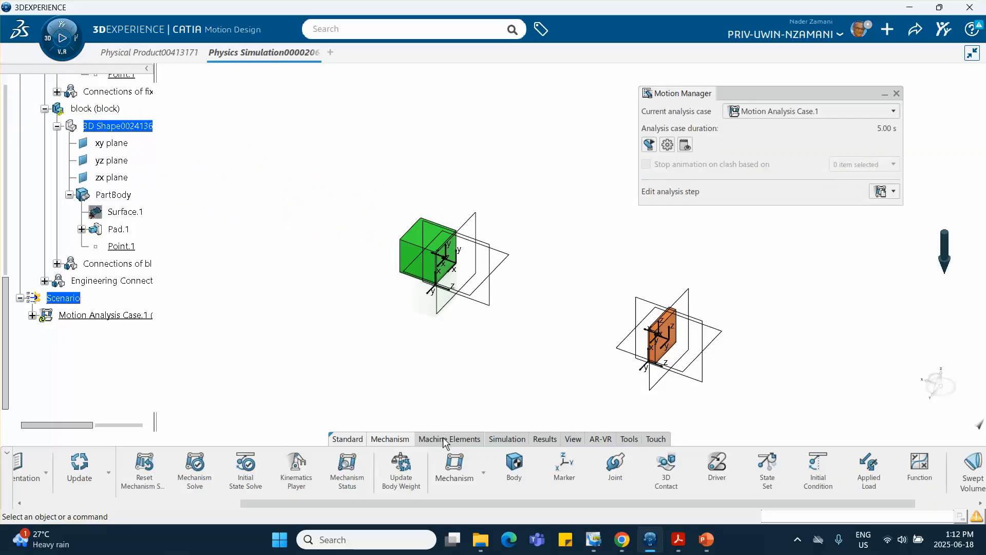
Run Motion Analysis Case.1 and close its computation report
{"action": "left_click", "coordinate": [507, 438]}
{"action": "left_click", "coordinate": [546, 451]}
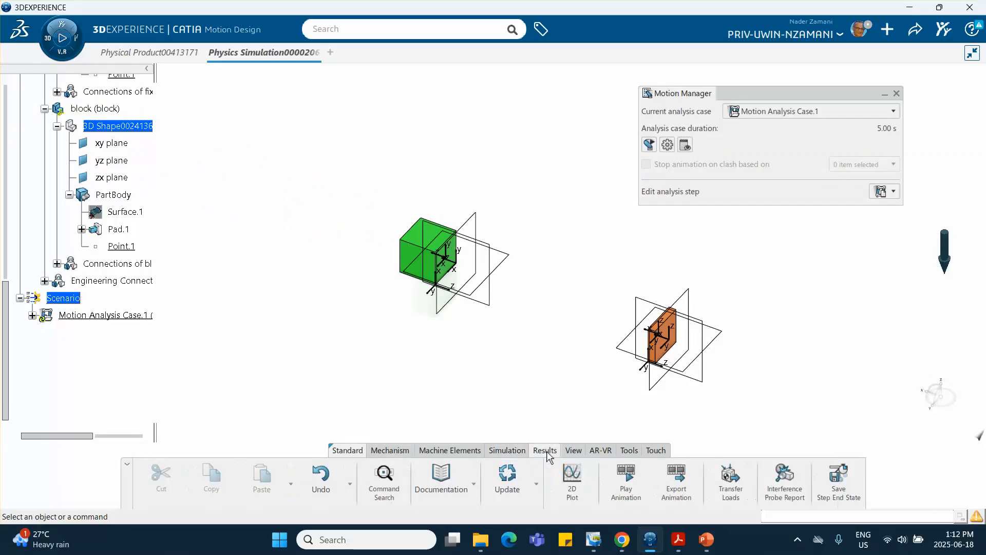
{"action": "left_click", "coordinate": [516, 450]}
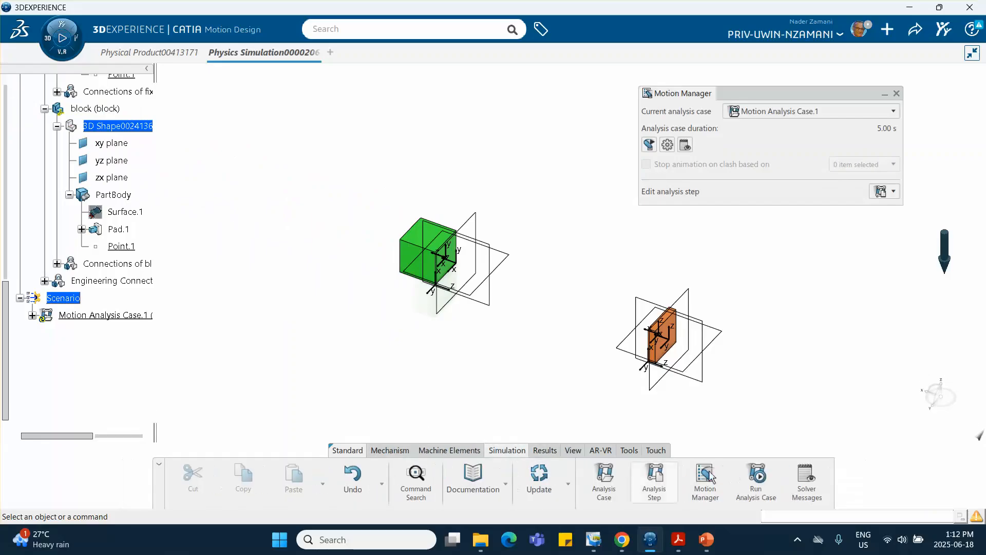
{"action": "left_click", "coordinate": [759, 480]}
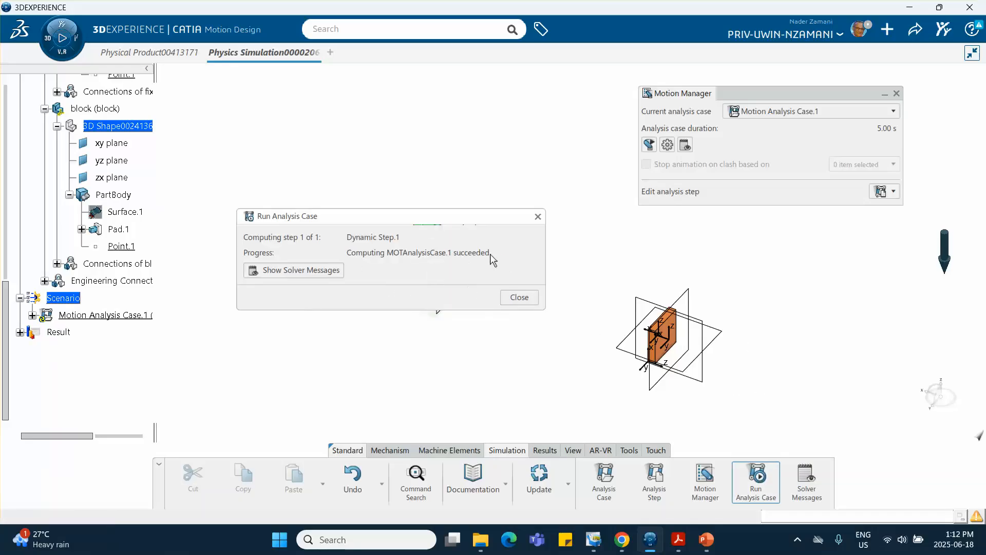
{"action": "left_click", "coordinate": [519, 297]}
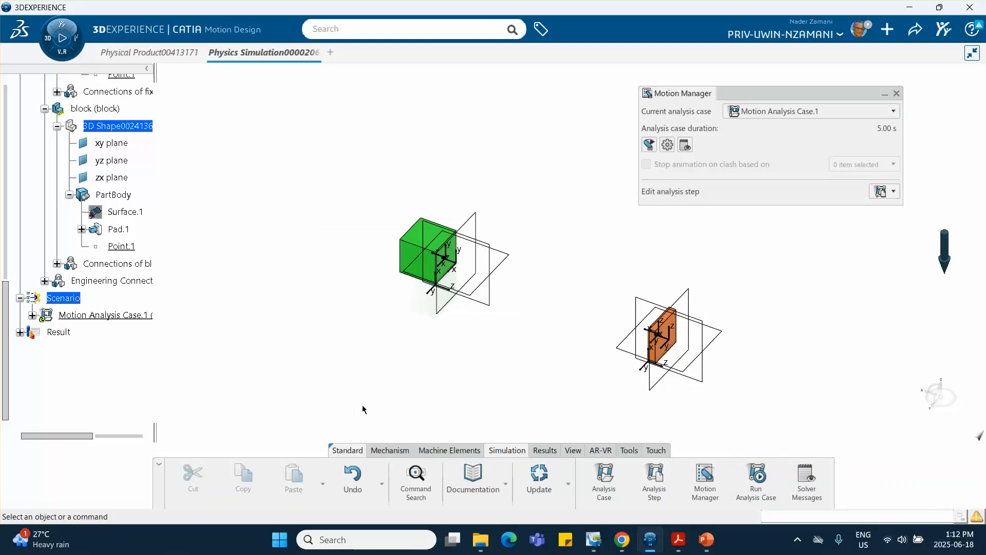
Play the animation of the Dynamic Step.1 result of Motion Analysis Case.1
{"action": "scroll", "coordinate": [128, 337], "scroll_direction": "down", "scroll_amount": 4}
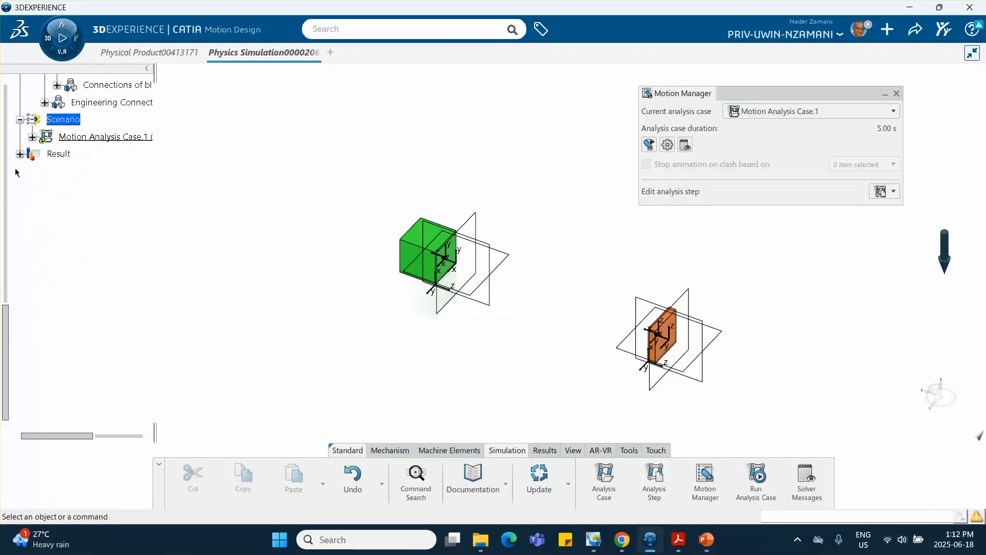
{"action": "left_click", "coordinate": [19, 154]}
{"action": "left_click", "coordinate": [33, 173]}
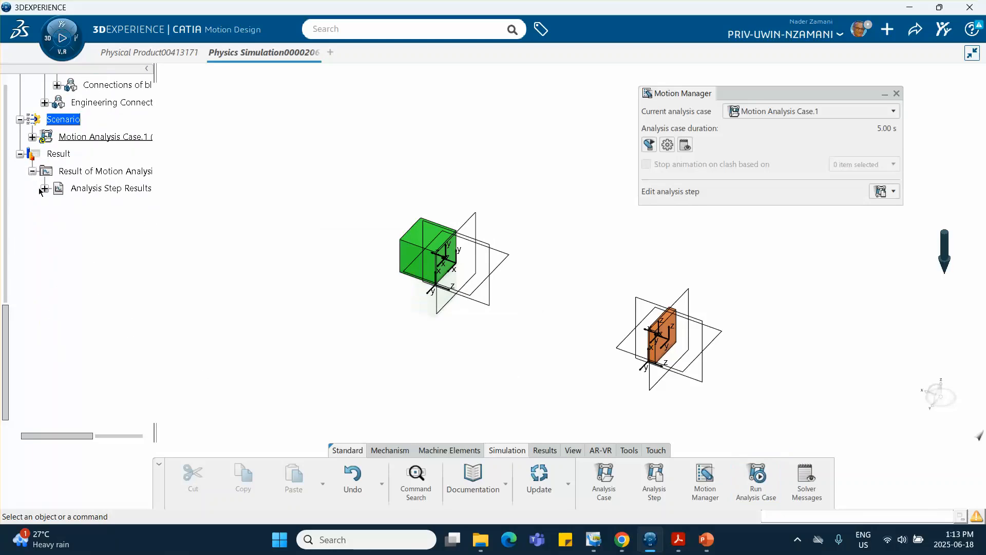
{"action": "left_click", "coordinate": [44, 188]}
{"action": "left_click", "coordinate": [105, 206]}
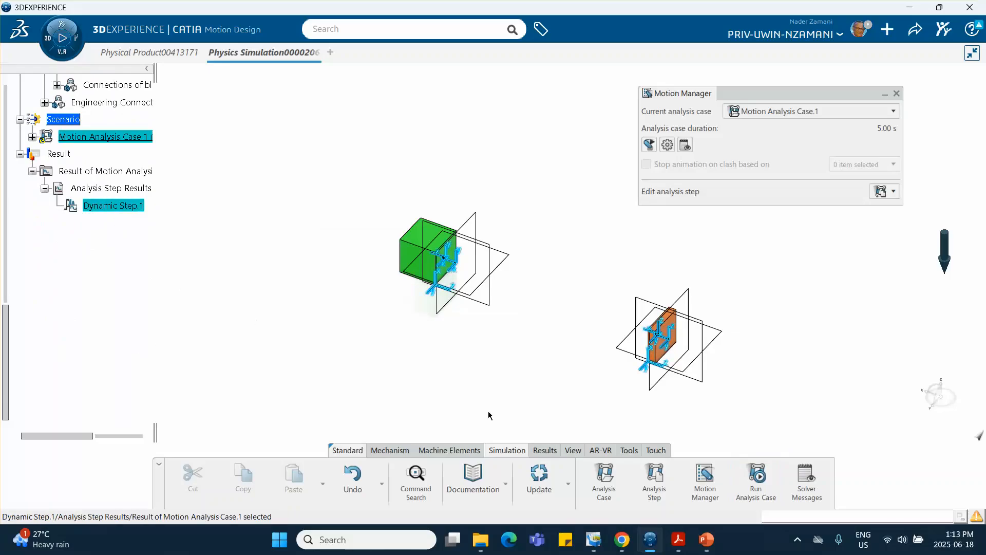
{"action": "left_click", "coordinate": [544, 450]}
{"action": "left_click", "coordinate": [627, 481]}
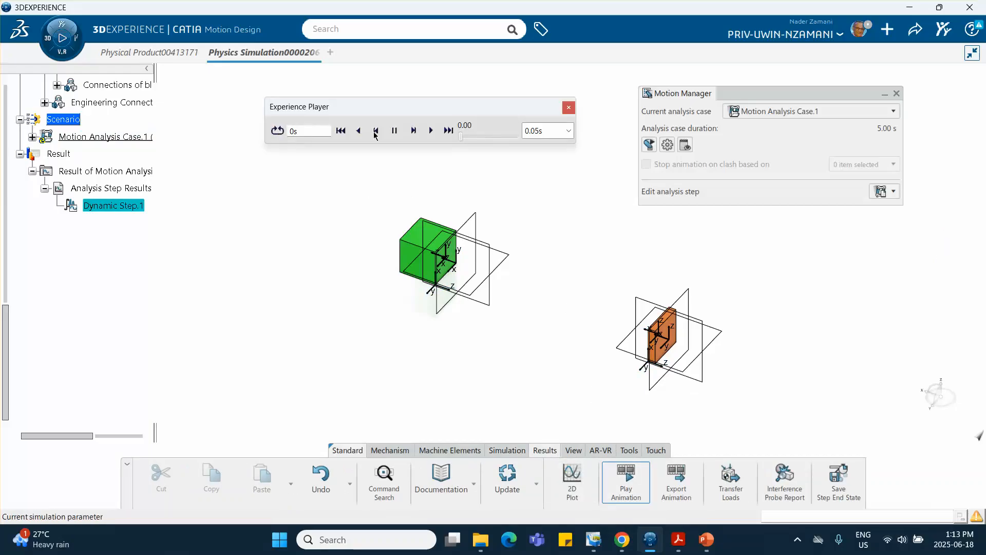
{"action": "left_click", "coordinate": [432, 131]}
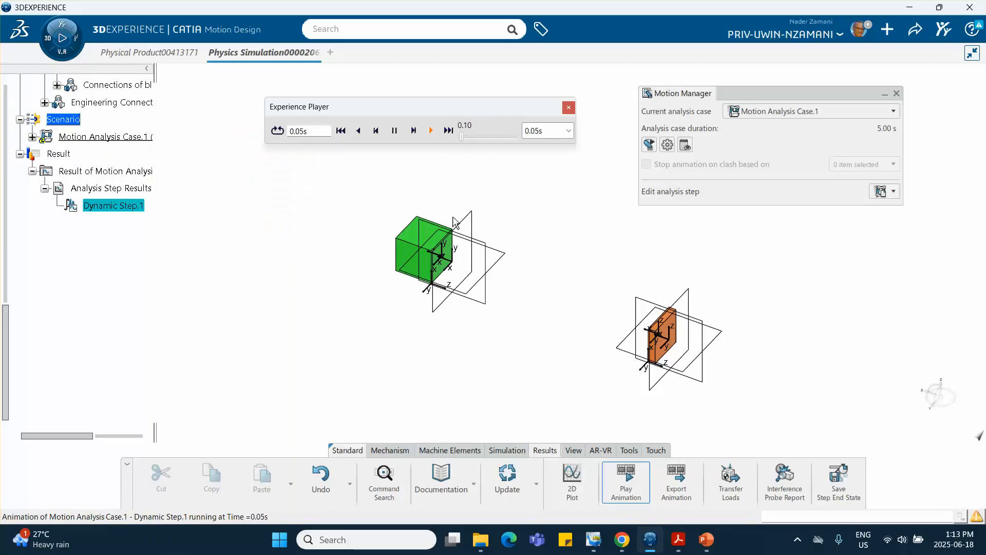
Consult the theoretical c = 0 response slide in PowerPoint, return to 3DEXPERIENCE and close the animation player
{"action": "left_click", "coordinate": [708, 539]}
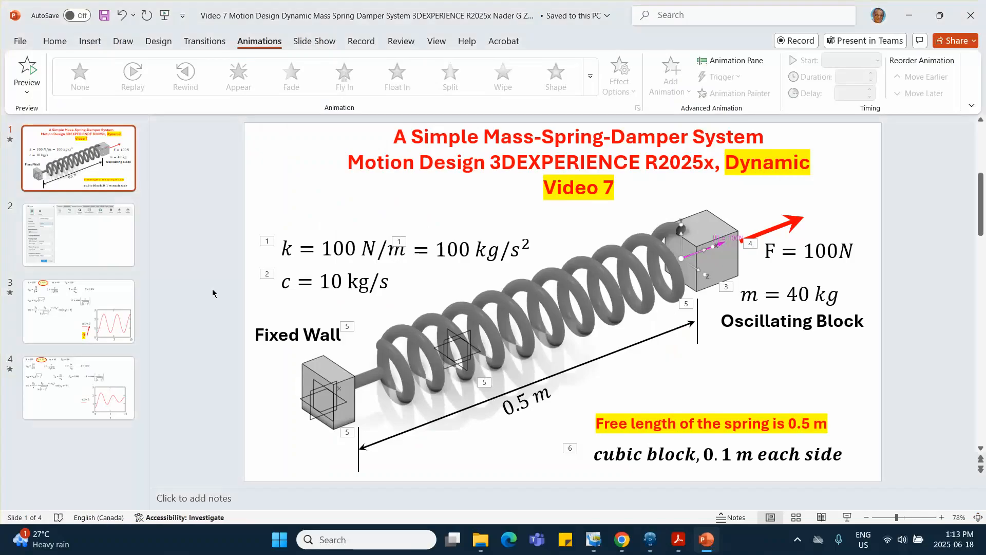
{"action": "left_click", "coordinate": [126, 318]}
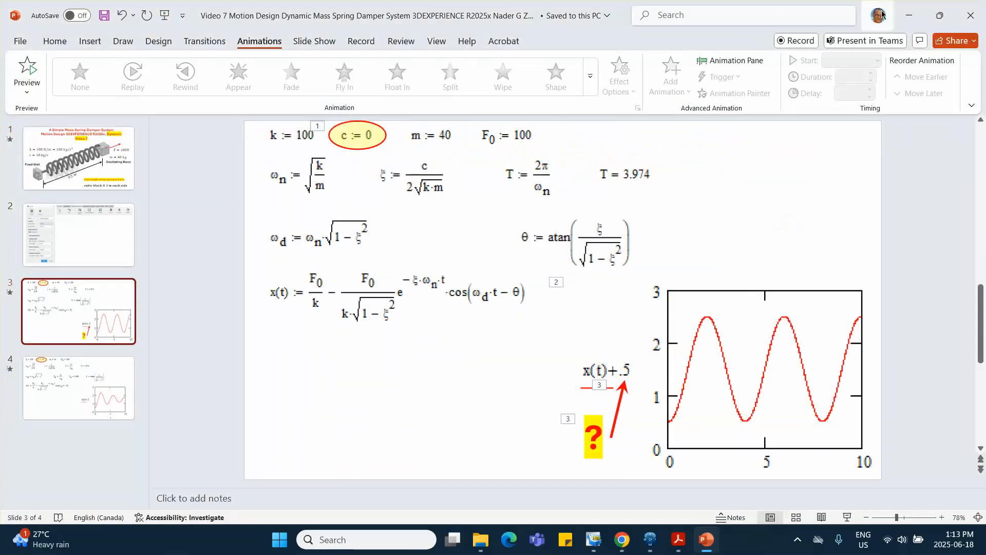
{"action": "left_click", "coordinate": [910, 16]}
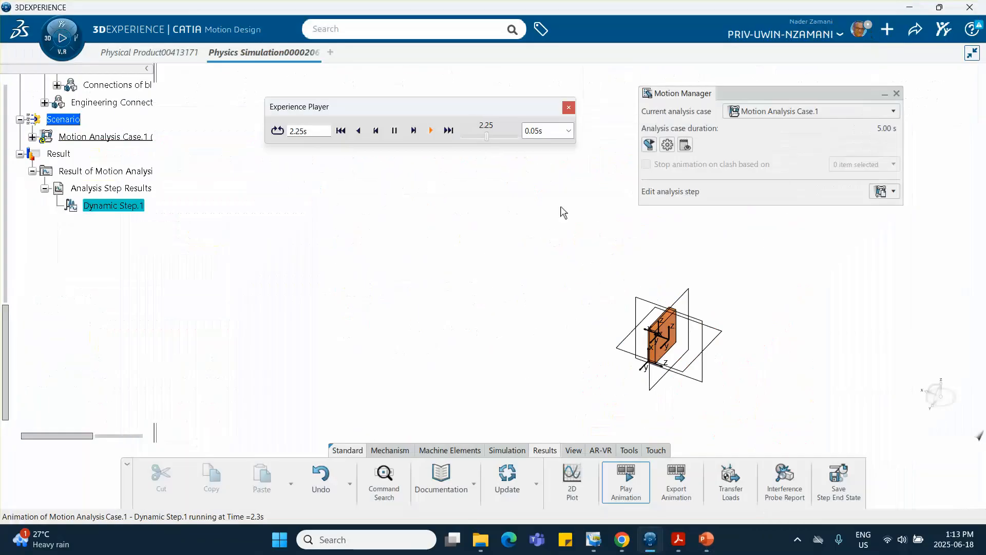
{"action": "left_click", "coordinate": [568, 108]}
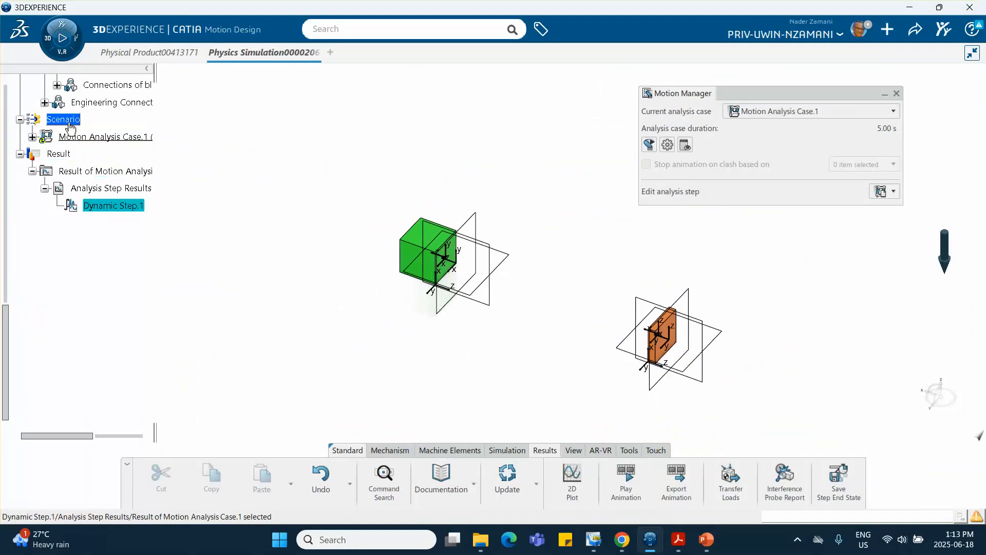
Open Dynamic Step.1 under the motion analysis case, check its simulation duration and confirm it
{"action": "left_click", "coordinate": [32, 137]}
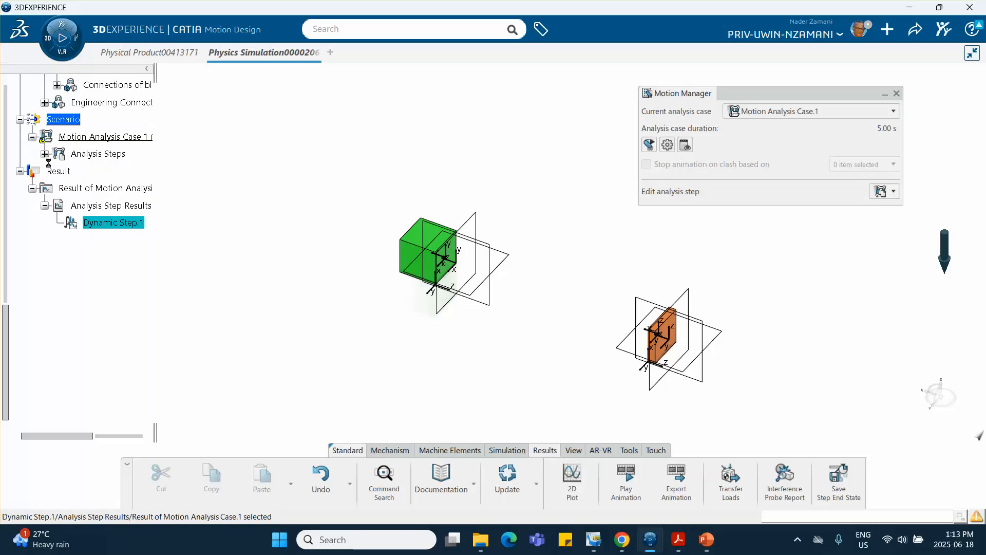
{"action": "left_click", "coordinate": [45, 154]}
{"action": "double_click", "coordinate": [113, 171]}
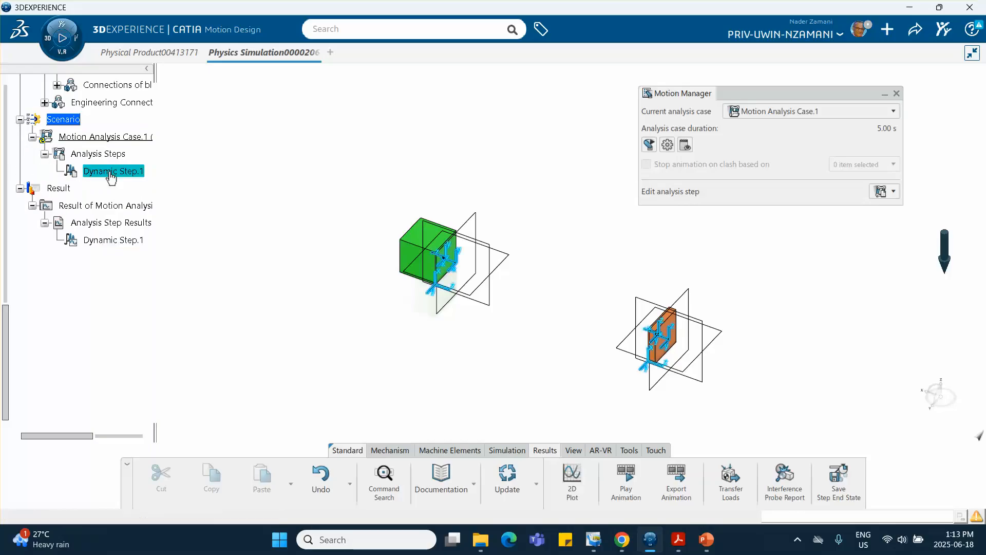
{"action": "left_click", "coordinate": [477, 217]}
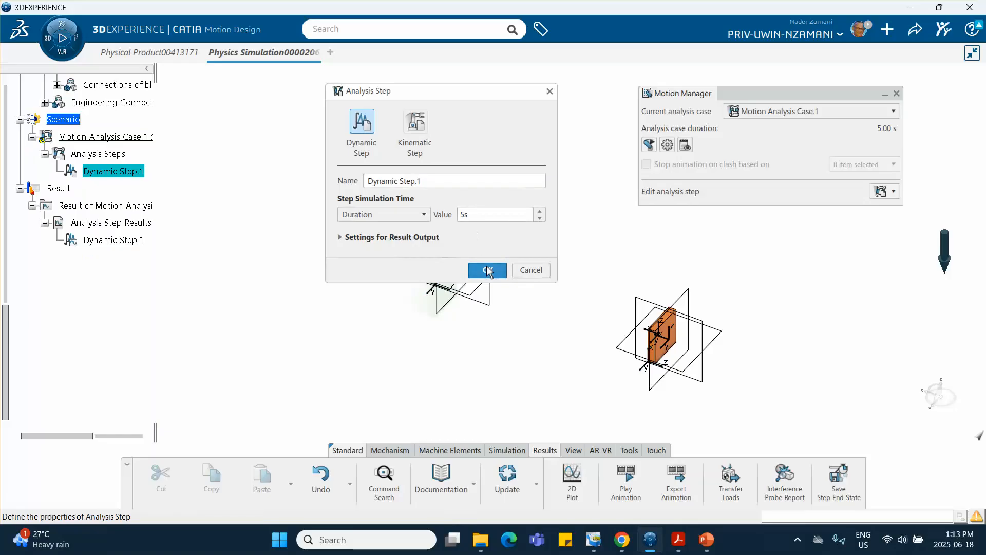
{"action": "left_click", "coordinate": [488, 270]}
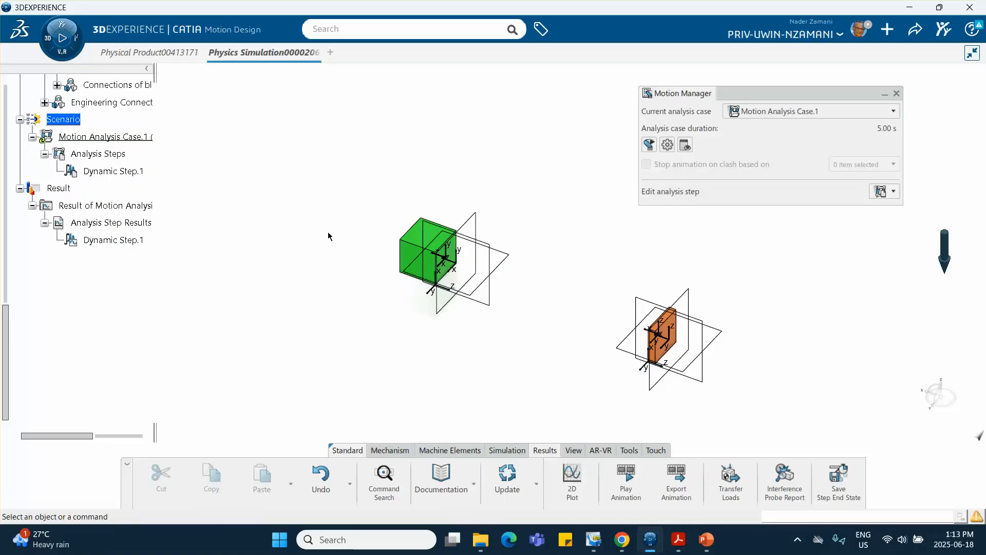
Create a 2D plot of the block's X position from the Dynamic Step.1 result and inspect the curve
{"action": "left_click", "coordinate": [572, 478]}
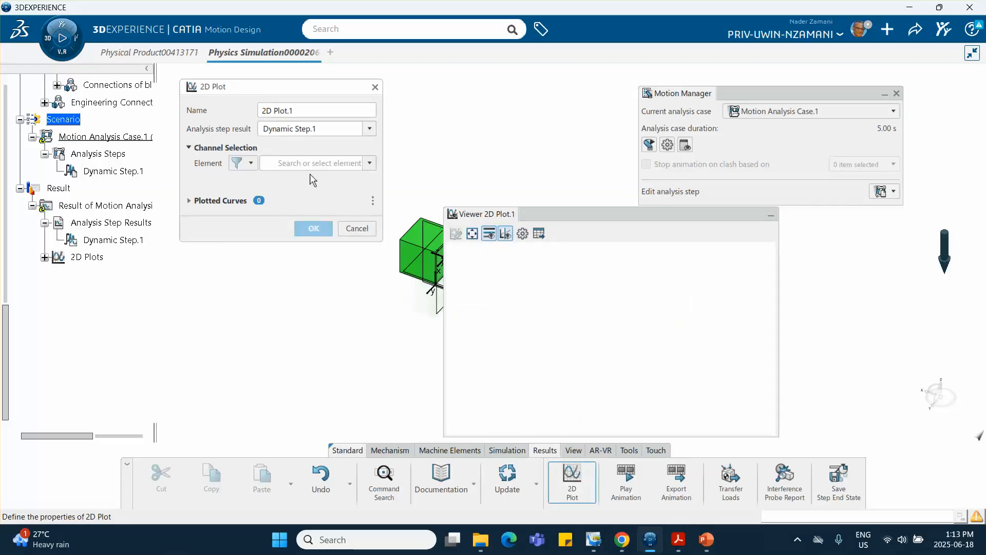
{"action": "left_click", "coordinate": [370, 163]}
{"action": "left_click", "coordinate": [302, 199]}
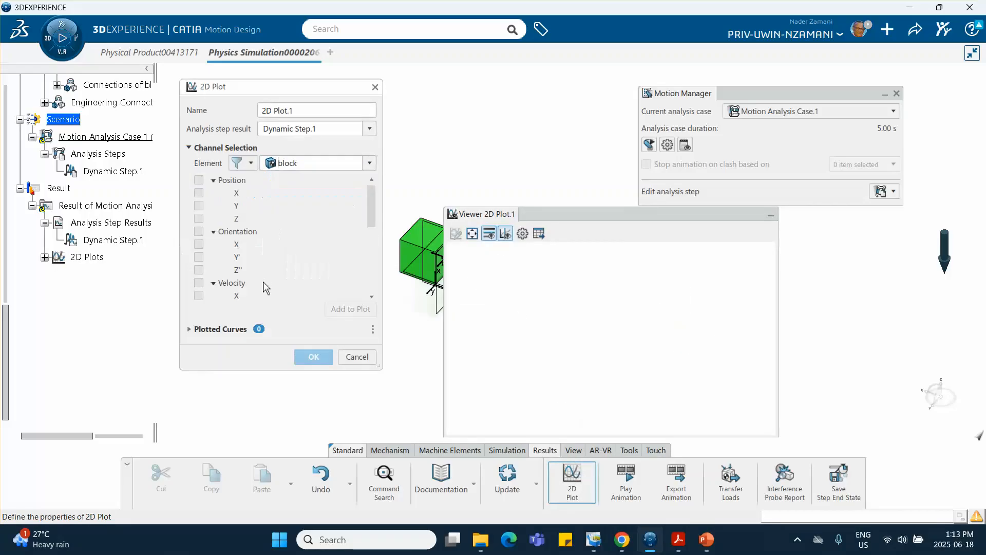
{"action": "left_click", "coordinate": [199, 193]}
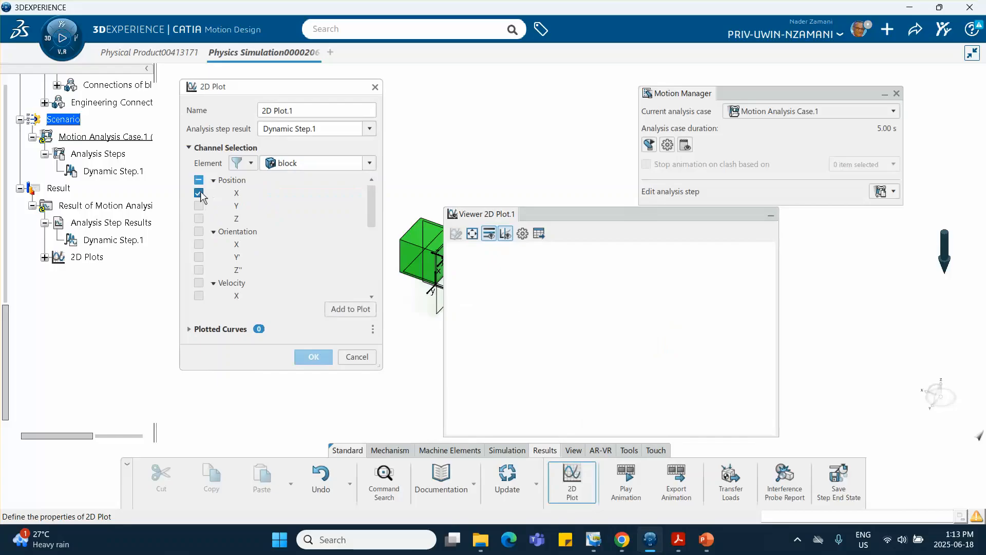
{"action": "left_click", "coordinate": [349, 311]}
{"action": "mouse_move", "coordinate": [490, 353]}
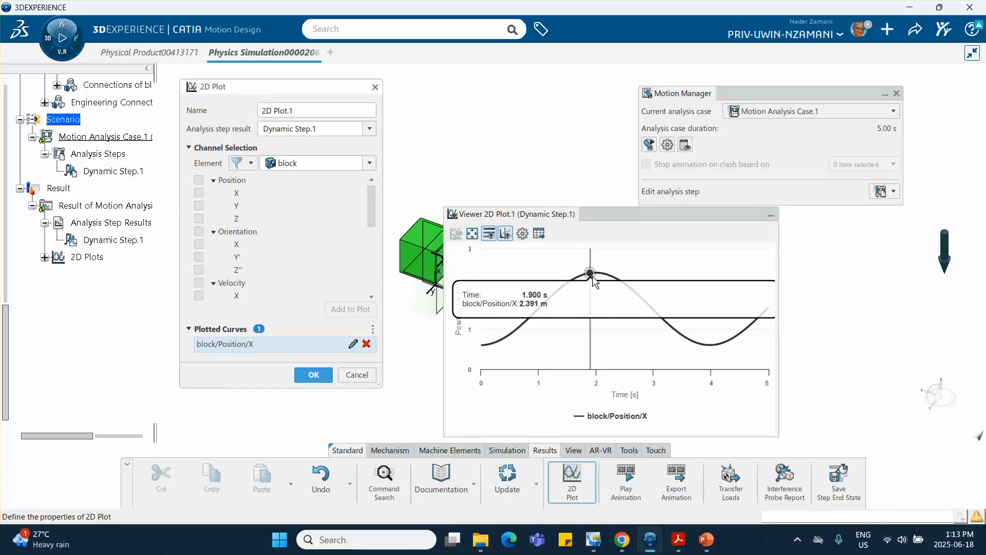
Compare the block's X position curve with the theoretical graph in PowerPoint, trace its points and discard the plot
{"action": "left_click", "coordinate": [707, 540]}
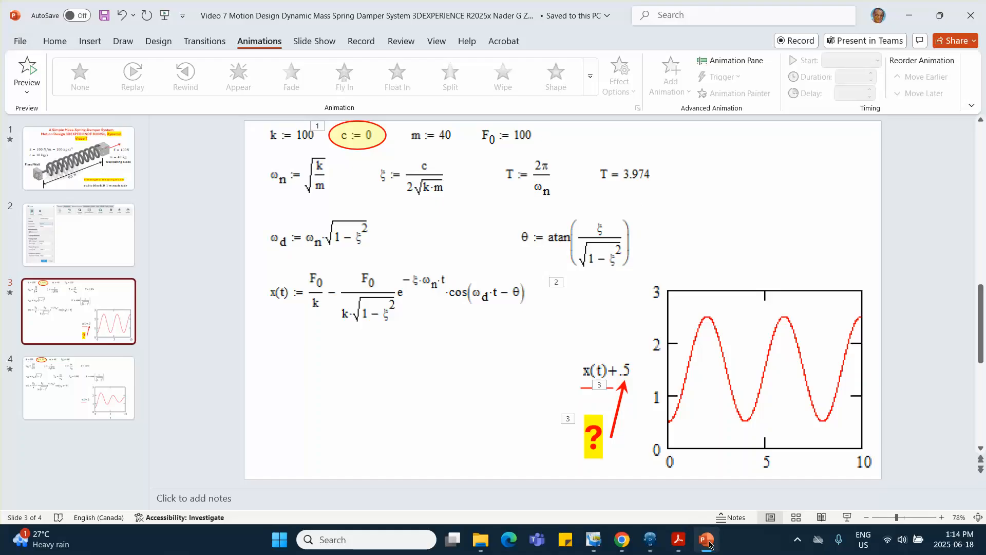
{"action": "left_click", "coordinate": [651, 539]}
{"action": "mouse_move", "coordinate": [496, 338]}
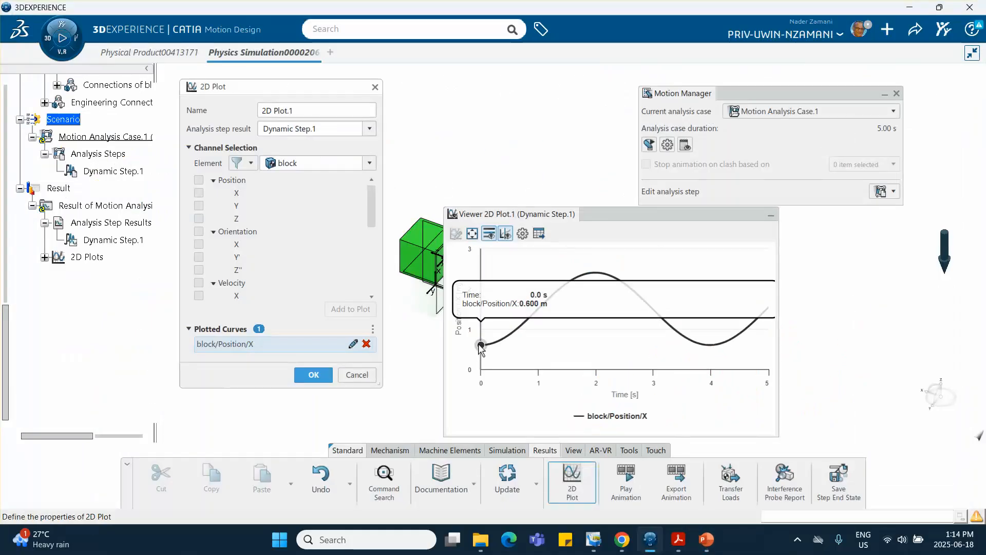
{"action": "left_click_drag", "start_coordinate": [481, 348], "coordinate": [597, 286]}
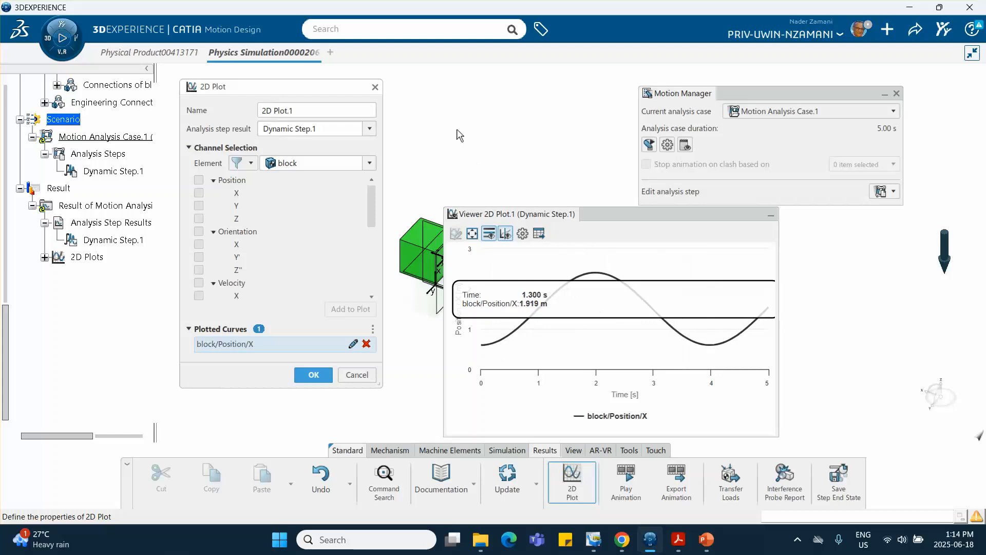
{"action": "left_click", "coordinate": [375, 88]}
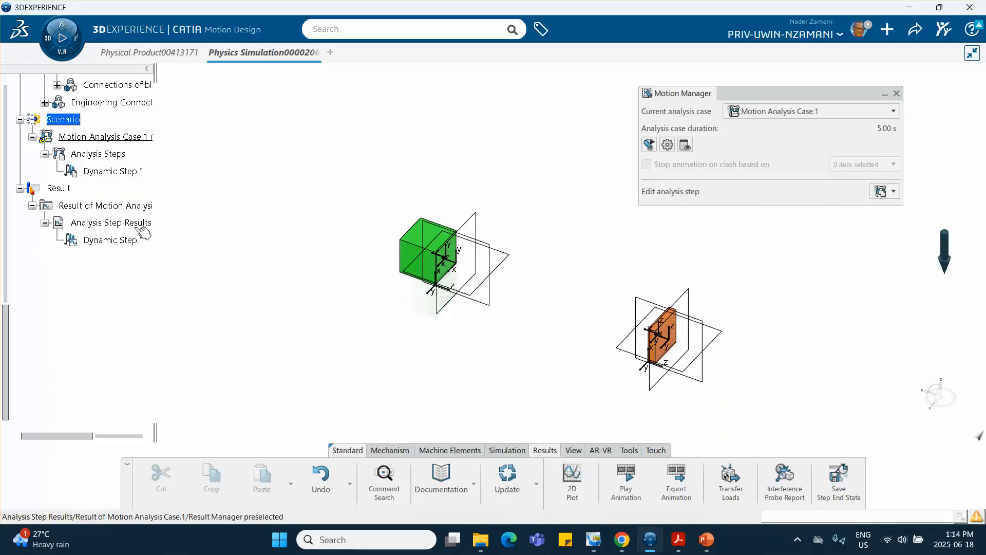
Open the helical spring's definition, check its damping constant and confirm it
{"action": "scroll", "coordinate": [141, 226], "scroll_direction": "up", "scroll_amount": 3}
{"action": "scroll", "coordinate": [138, 200], "scroll_direction": "up", "scroll_amount": 3}
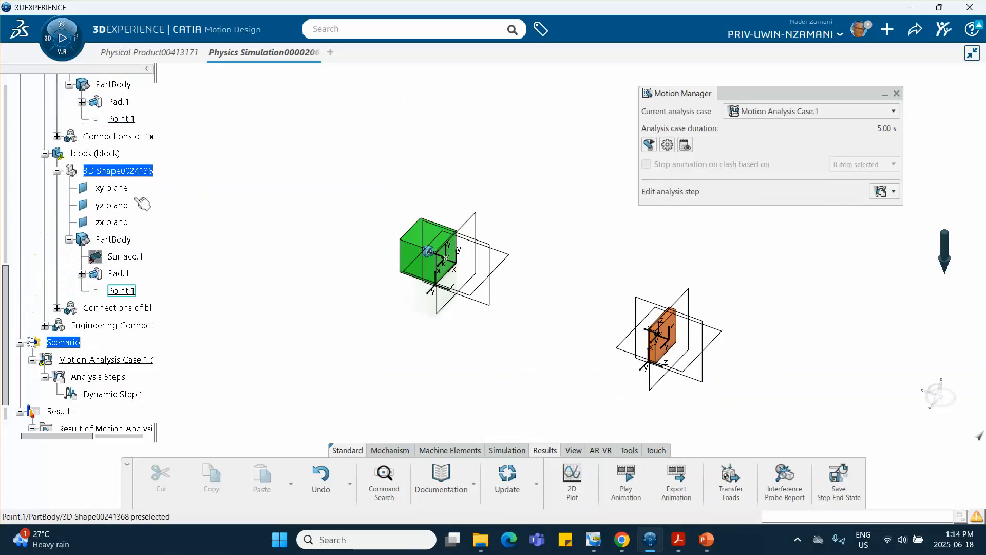
{"action": "scroll", "coordinate": [145, 192], "scroll_direction": "up", "scroll_amount": 3}
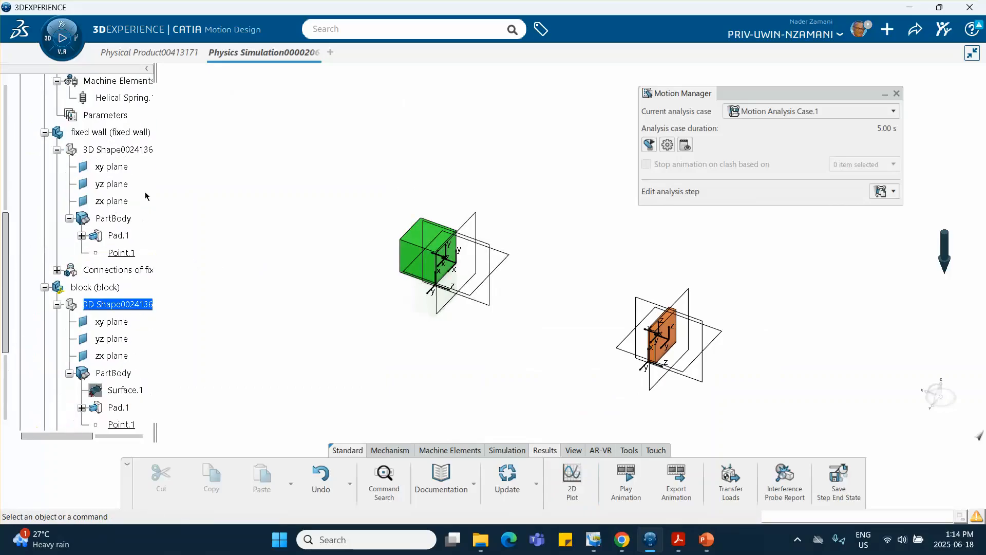
{"action": "scroll", "coordinate": [145, 192], "scroll_direction": "up", "scroll_amount": 3}
{"action": "left_click", "coordinate": [136, 145]}
{"action": "double_click", "coordinate": [136, 146]}
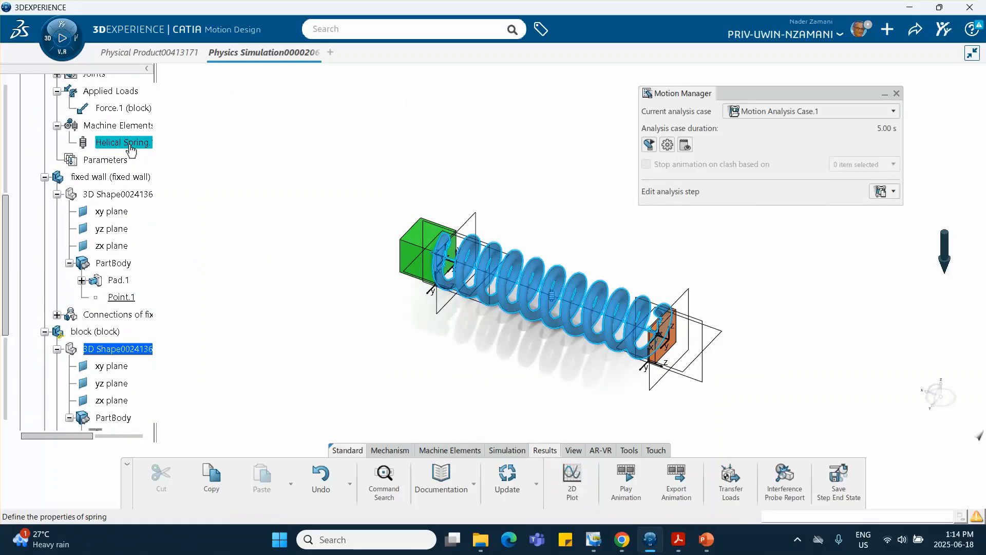
{"action": "left_click", "coordinate": [770, 386]}
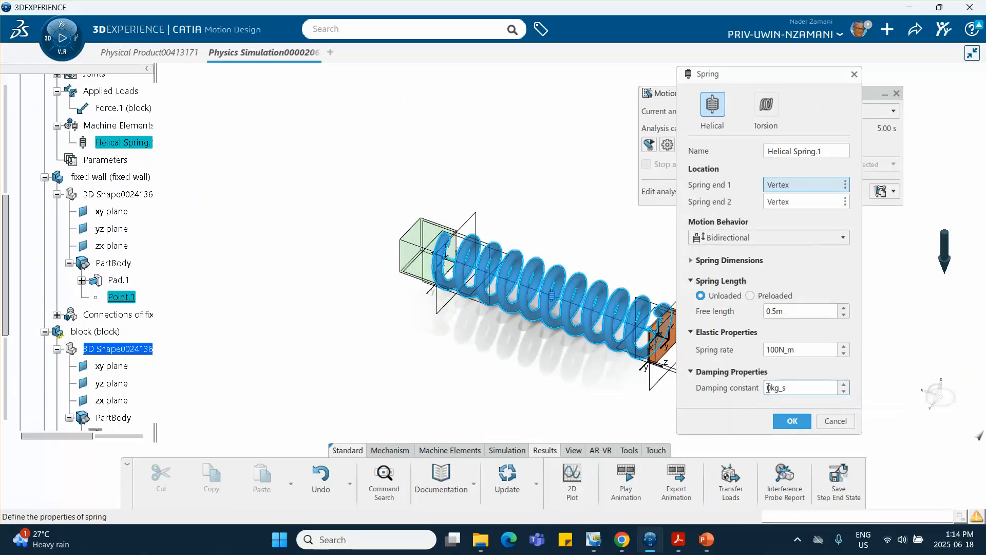
{"action": "left_click", "coordinate": [692, 372]}
{"action": "left_click", "coordinate": [692, 371]}
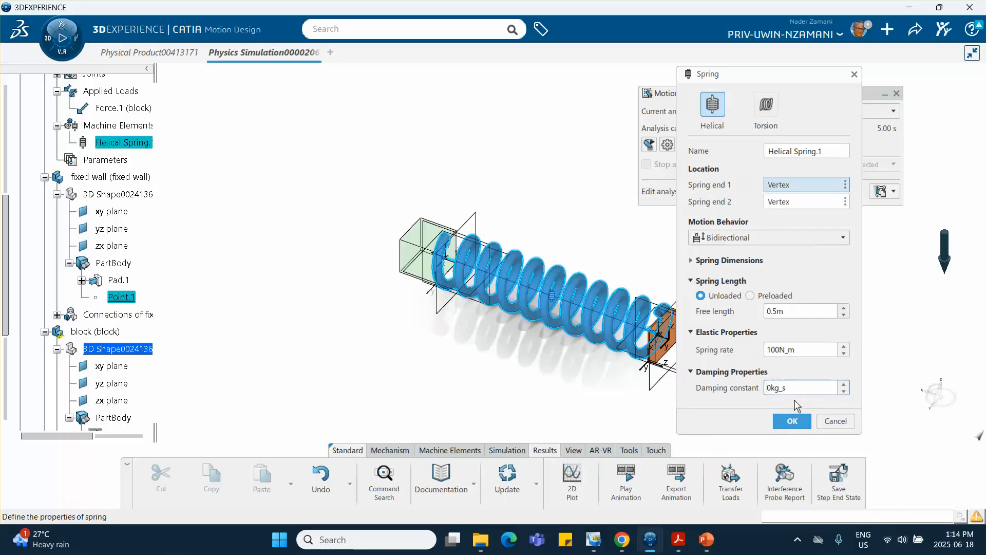
{"action": "left_click", "coordinate": [797, 424]}
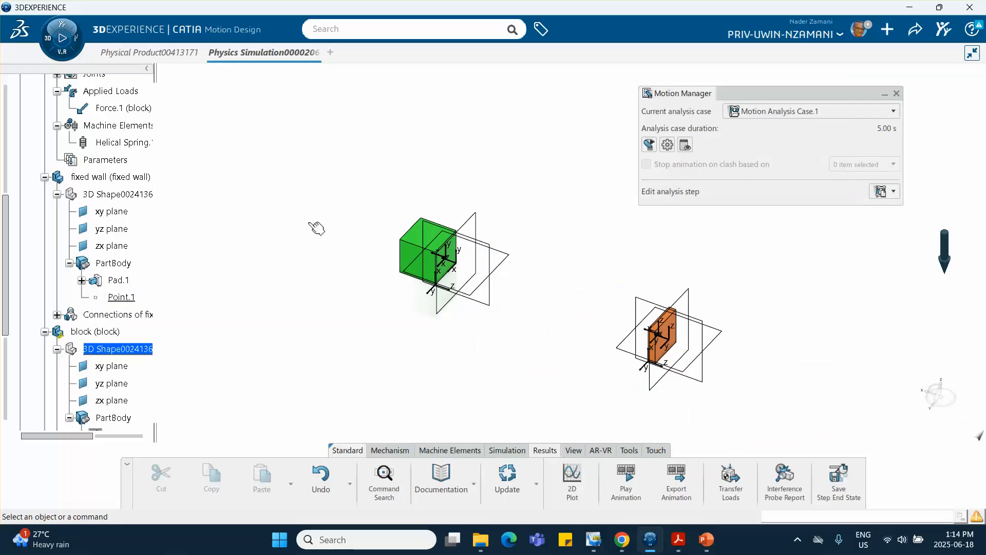
Reopen the helical spring's definition to edit its damping constant and confirm it
{"action": "double_click", "coordinate": [123, 142]}
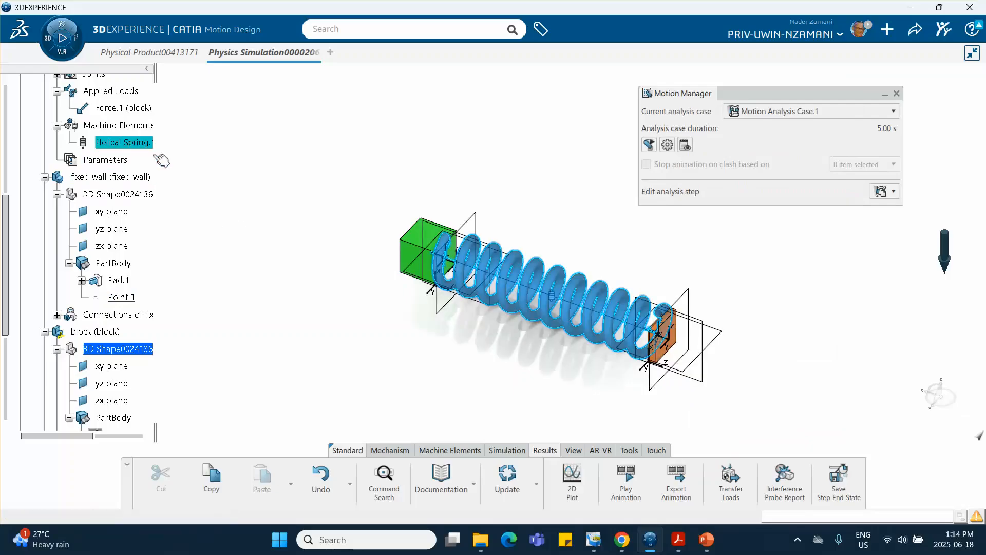
{"action": "left_click", "coordinate": [764, 390]}
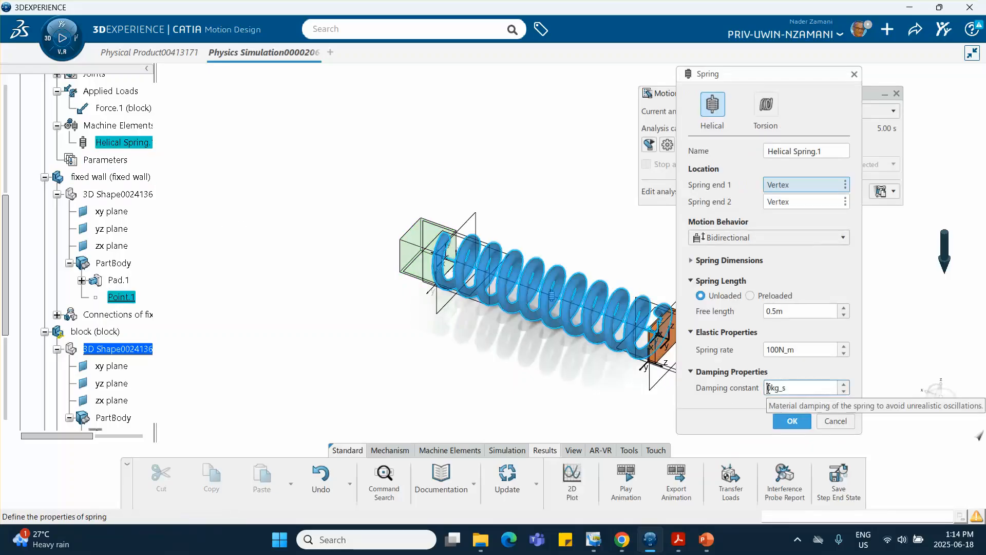
{"action": "left_click", "coordinate": [793, 423]}
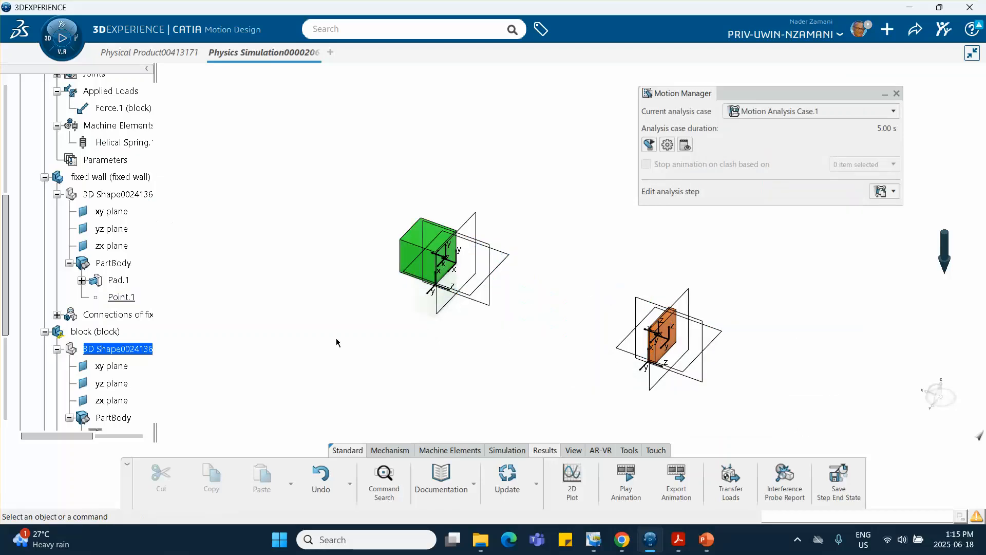
Run Motion Analysis Case.1 with the edited spring damping and dismiss the computation window
{"action": "left_click", "coordinate": [502, 452]}
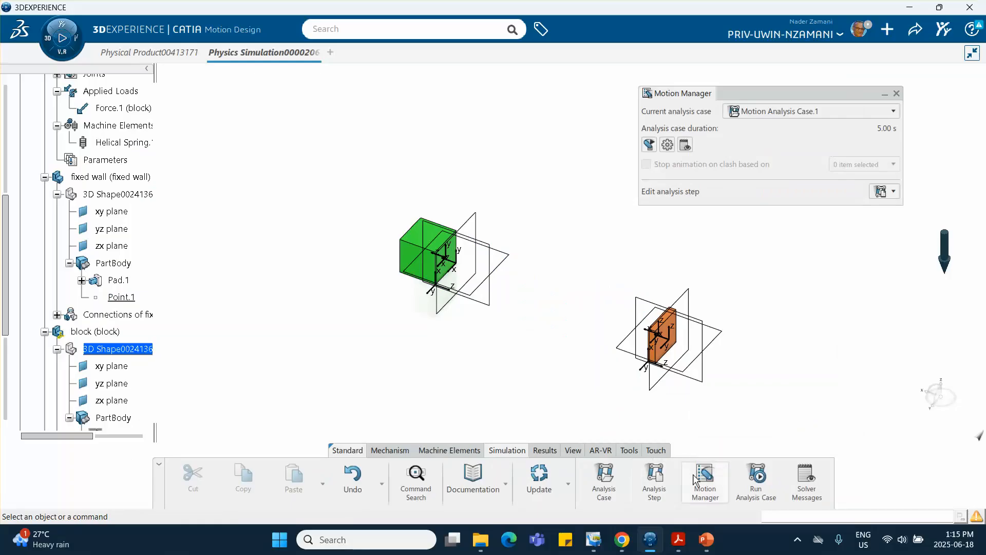
{"action": "left_click", "coordinate": [753, 480]}
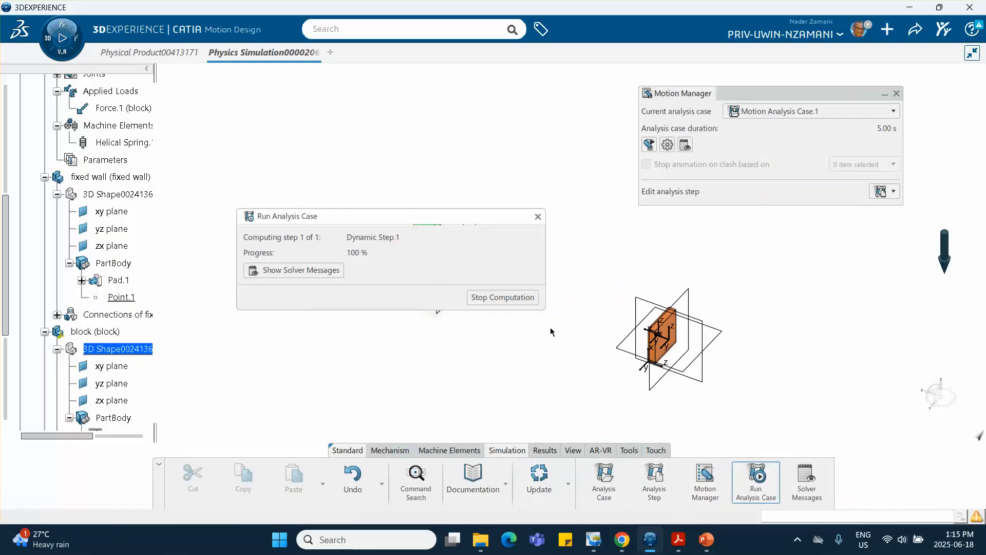
{"action": "left_click", "coordinate": [538, 217]}
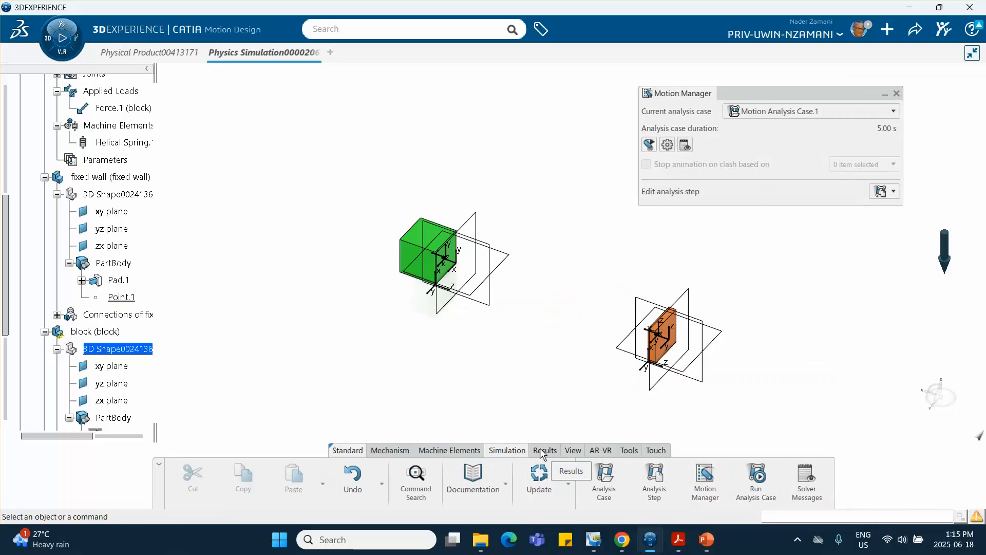
Play the animation of the Dynamic Step.1 result forward to watch the block's motion, and close the player
{"action": "scroll", "coordinate": [154, 368], "scroll_direction": "down", "scroll_amount": 6}
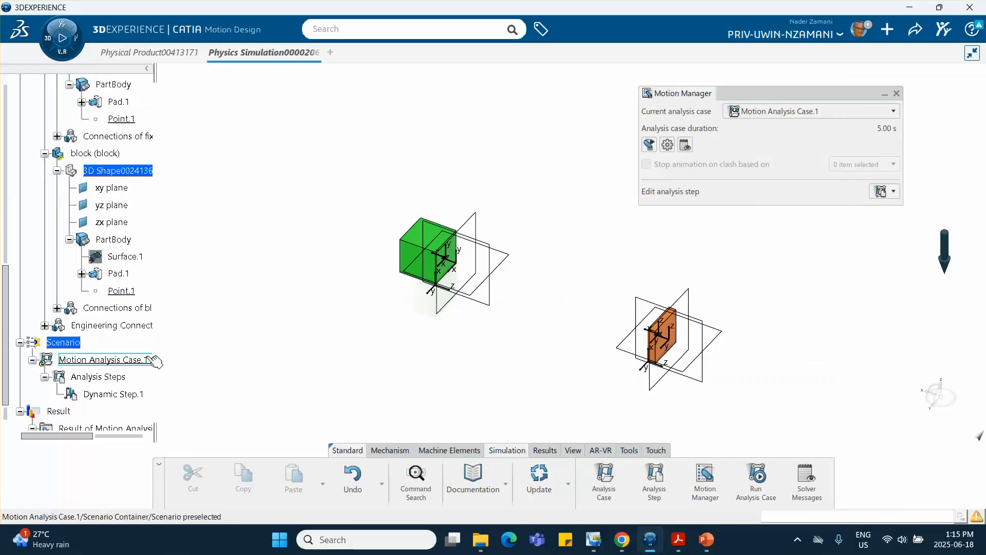
{"action": "left_click", "coordinate": [113, 281]}
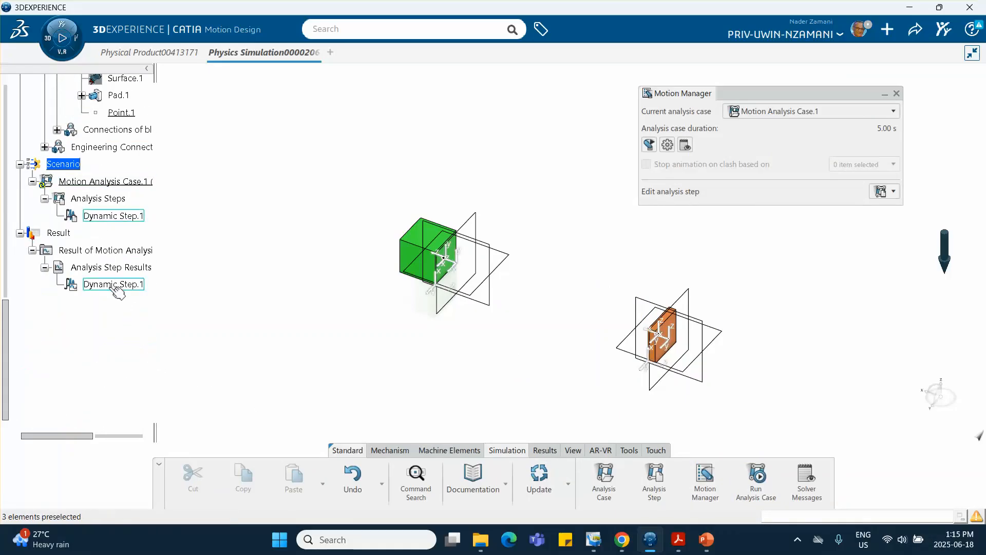
{"action": "left_click", "coordinate": [546, 451]}
{"action": "left_click", "coordinate": [626, 480]}
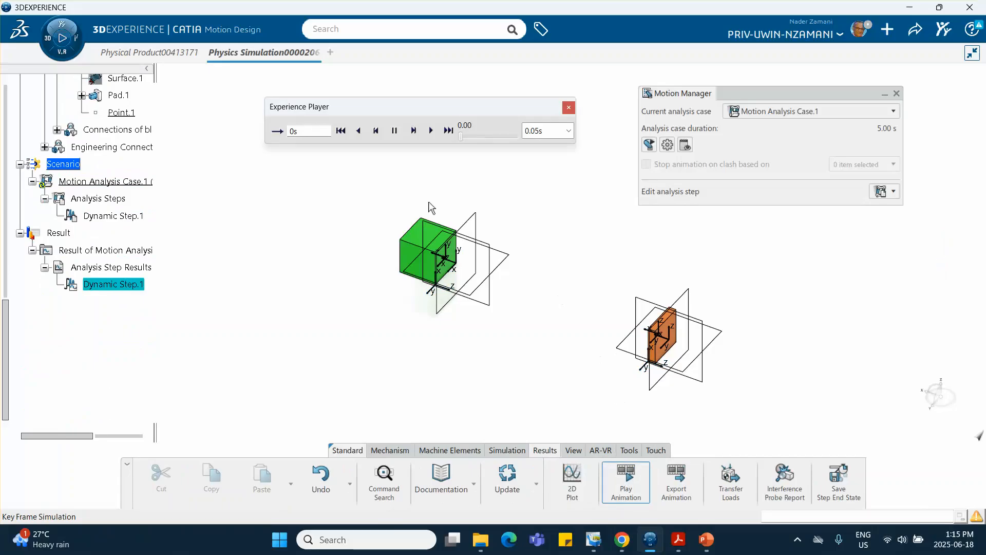
{"action": "left_click", "coordinate": [432, 132]}
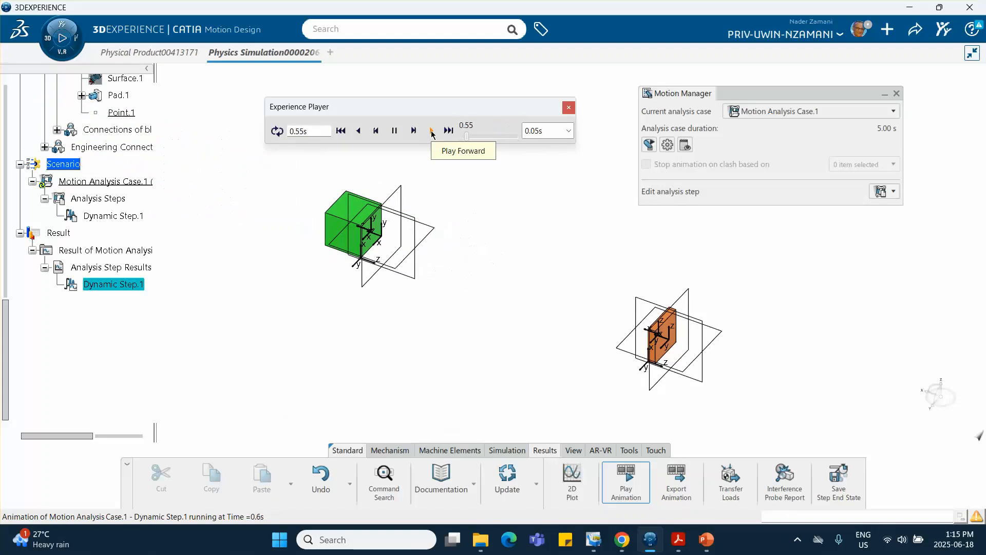
{"action": "left_click", "coordinate": [569, 108]}
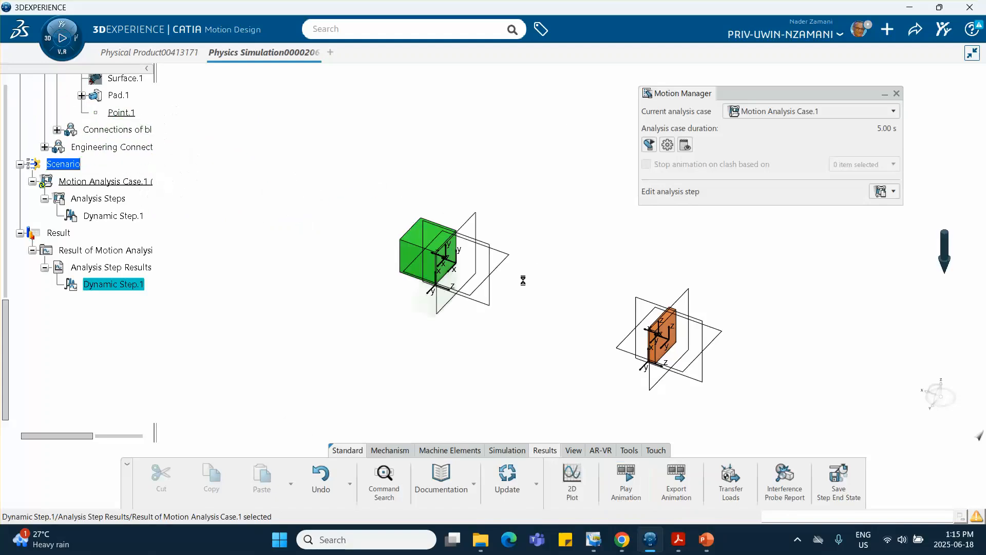
Plot the block's X position from the Dynamic Step.1 result in a 2D plot and discard the plot
{"action": "left_click", "coordinate": [570, 480]}
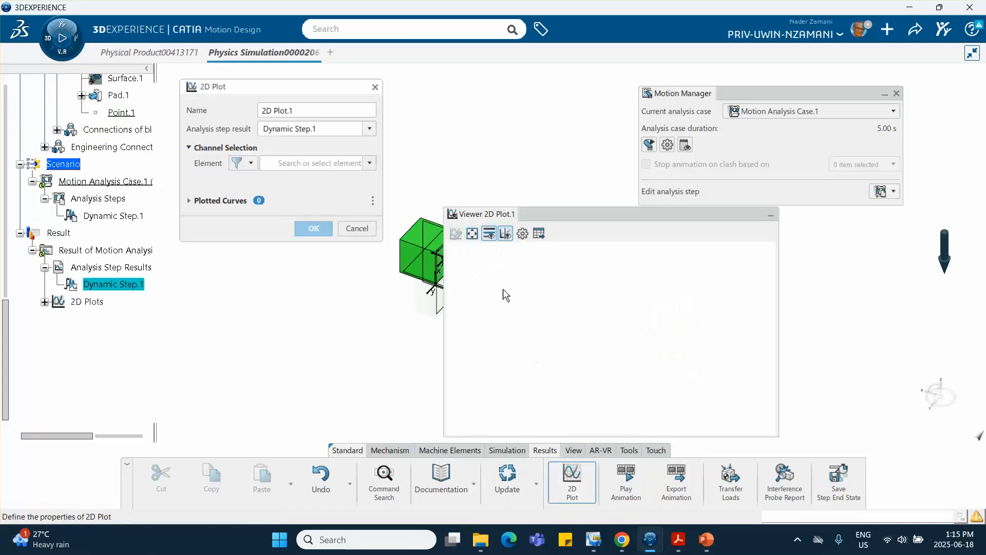
{"action": "left_click", "coordinate": [371, 164]}
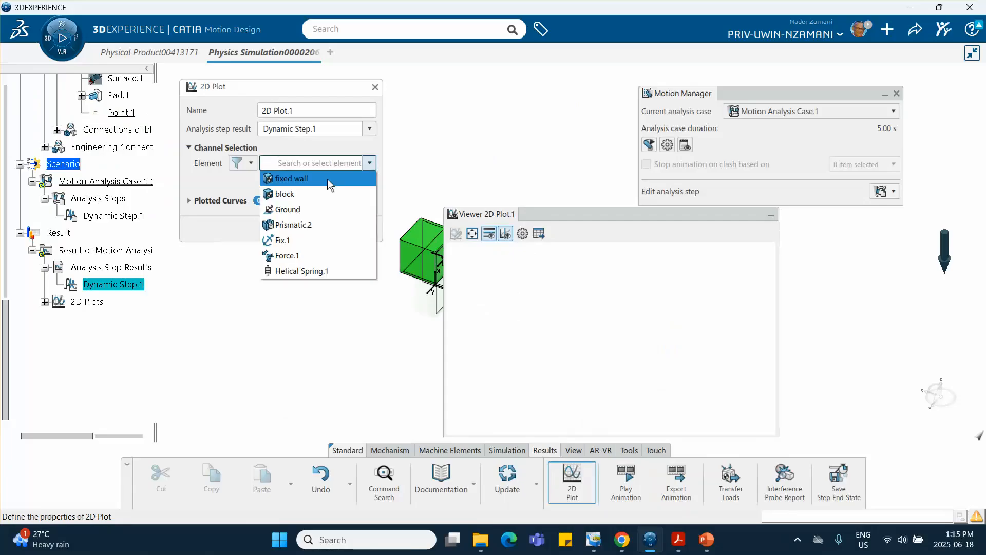
{"action": "left_click", "coordinate": [316, 192]}
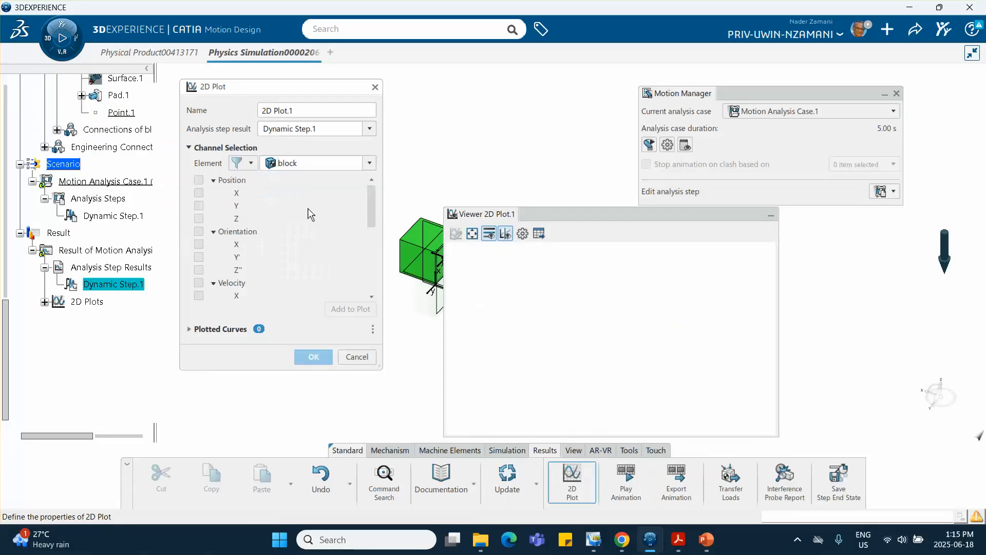
{"action": "left_click", "coordinate": [199, 193]}
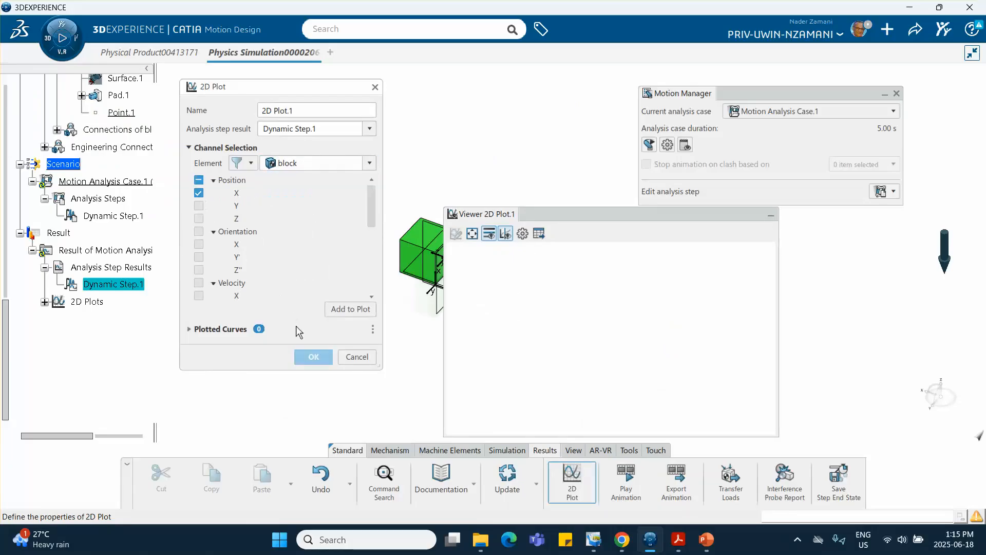
{"action": "left_click", "coordinate": [347, 309]}
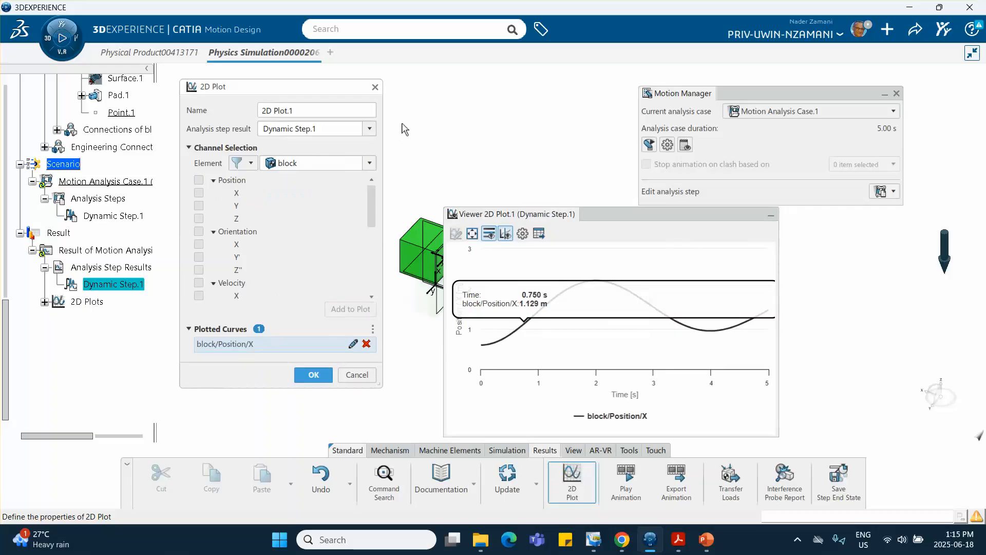
{"action": "left_click", "coordinate": [375, 87]}
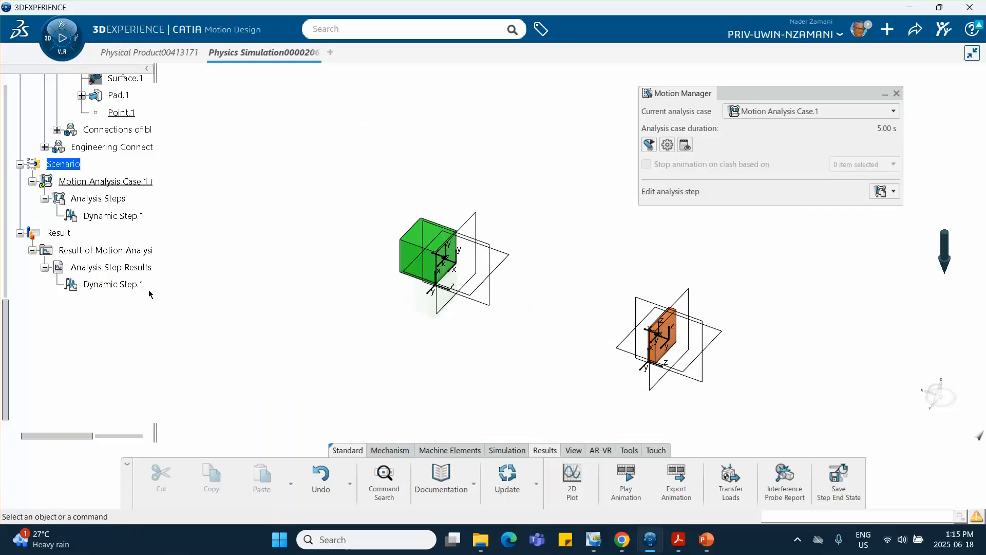
Set the simulation duration of the Dynamic Step.1 analysis step to 10 s
{"action": "double_click", "coordinate": [115, 215]}
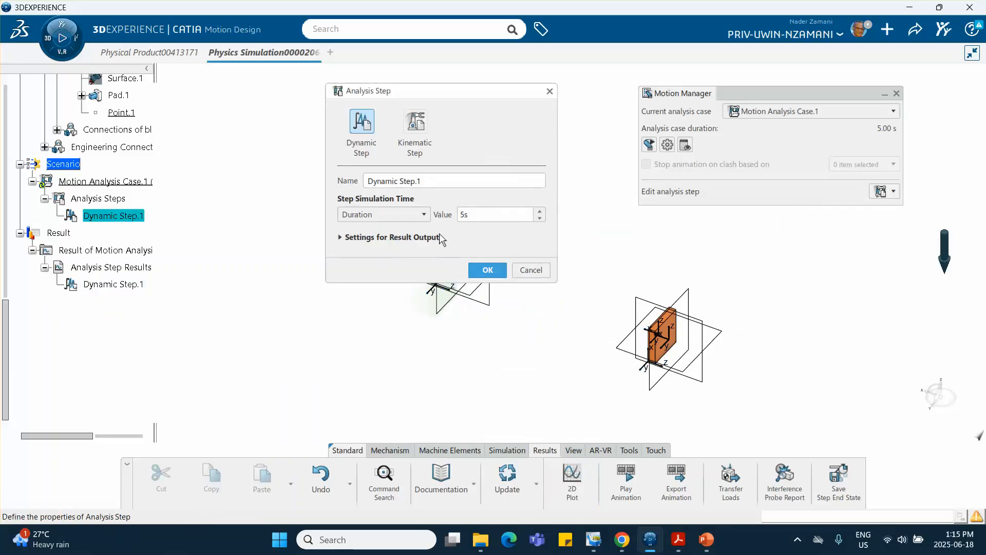
{"action": "double_click", "coordinate": [478, 213]}
{"action": "type", "text": "10"}
{"action": "left_click", "coordinate": [486, 269]}
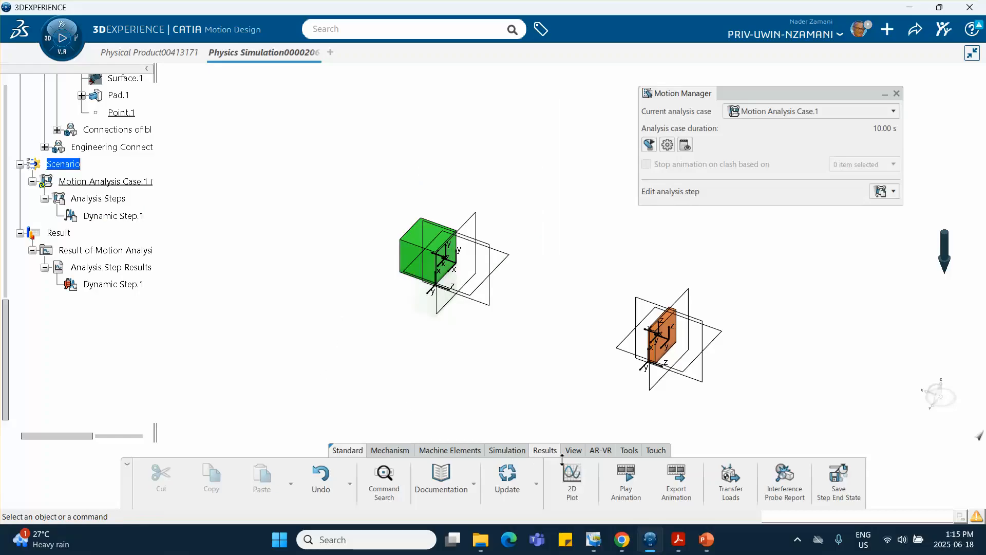
Rerun Motion Analysis Case.1 for the extended duration and dismiss the computation window
{"action": "left_click", "coordinate": [507, 450]}
{"action": "left_click", "coordinate": [756, 478]}
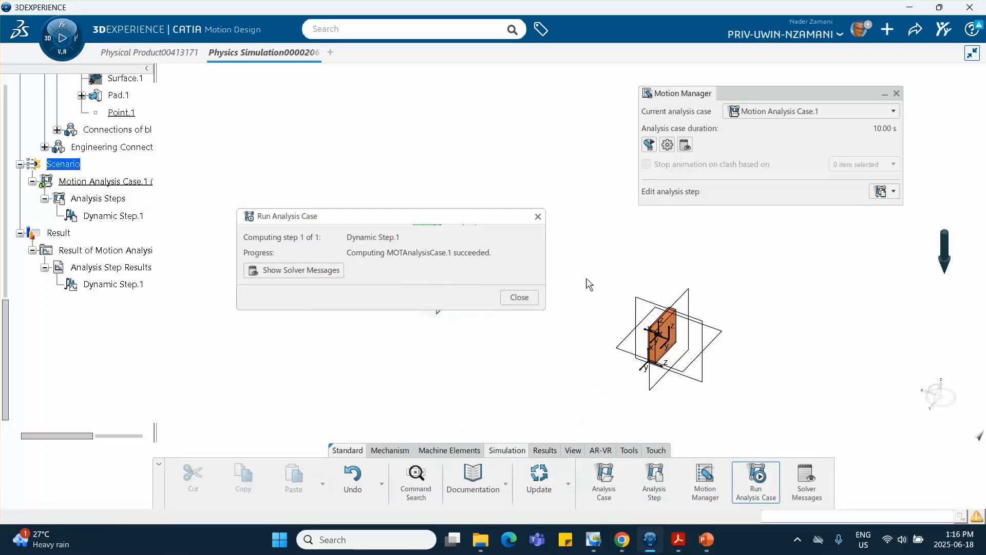
{"action": "left_click", "coordinate": [538, 217]}
Create a 2D plot from the recomputed Dynamic Step.1 result and add the block's X position curve
{"action": "left_click", "coordinate": [545, 451]}
{"action": "left_click", "coordinate": [571, 480]}
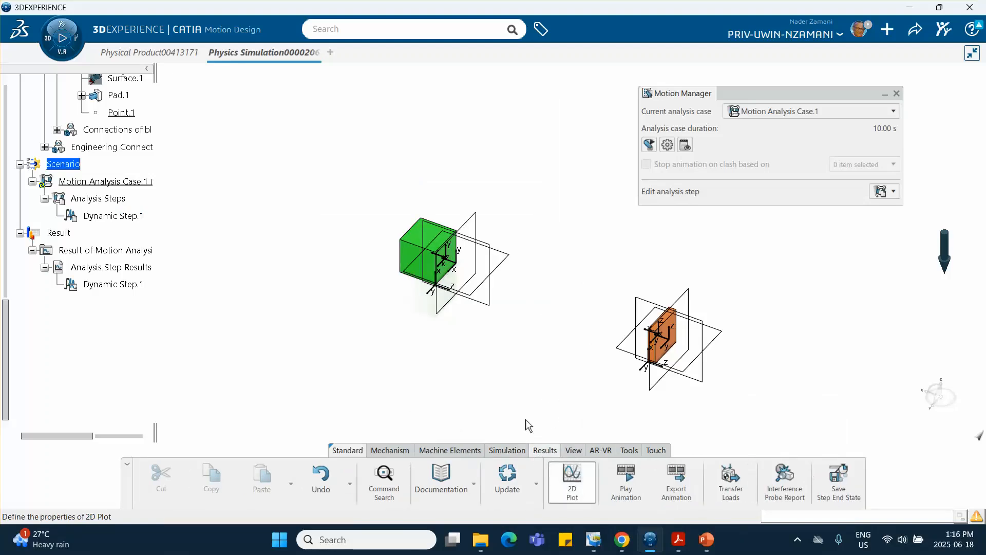
{"action": "left_click", "coordinate": [370, 129]}
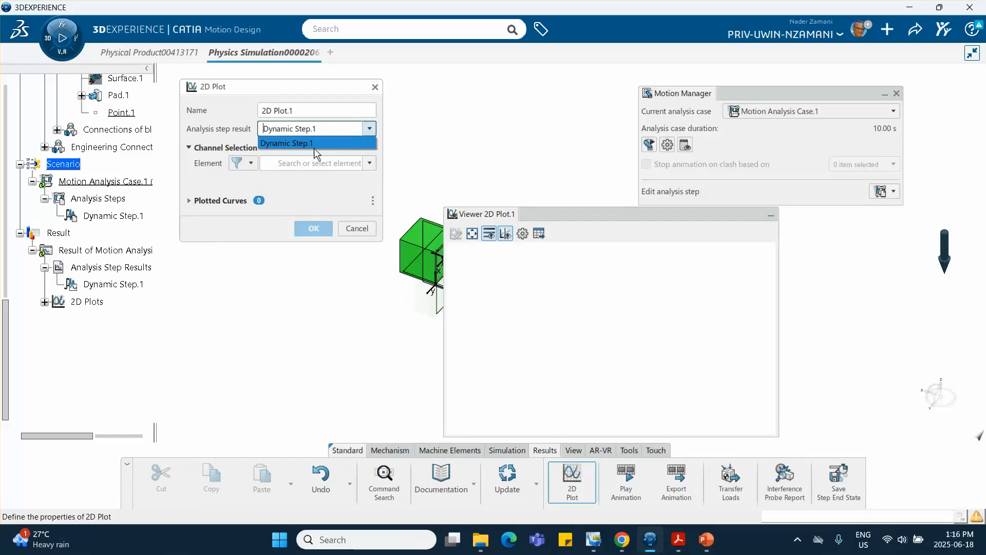
{"action": "left_click", "coordinate": [371, 130]}
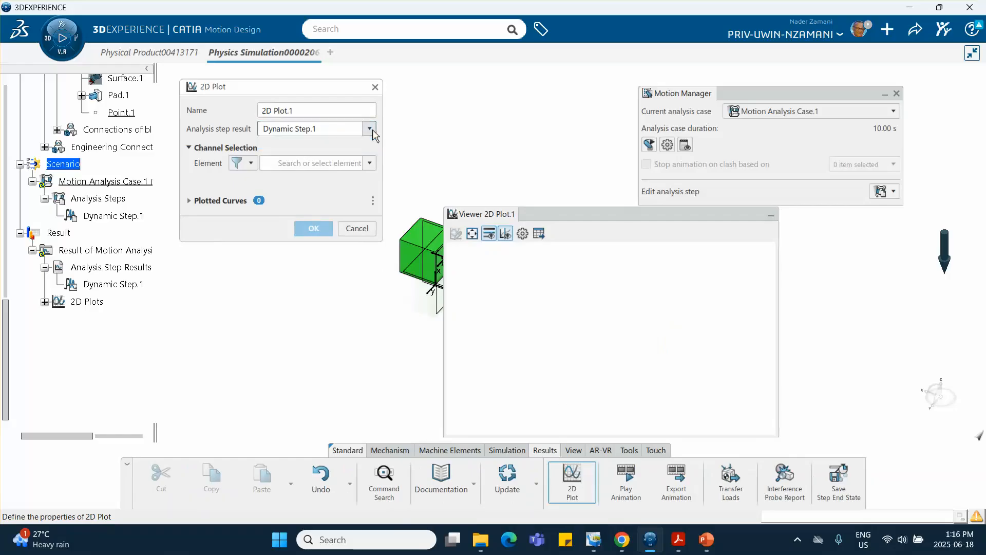
{"action": "left_click", "coordinate": [370, 162]}
{"action": "left_click", "coordinate": [309, 196]}
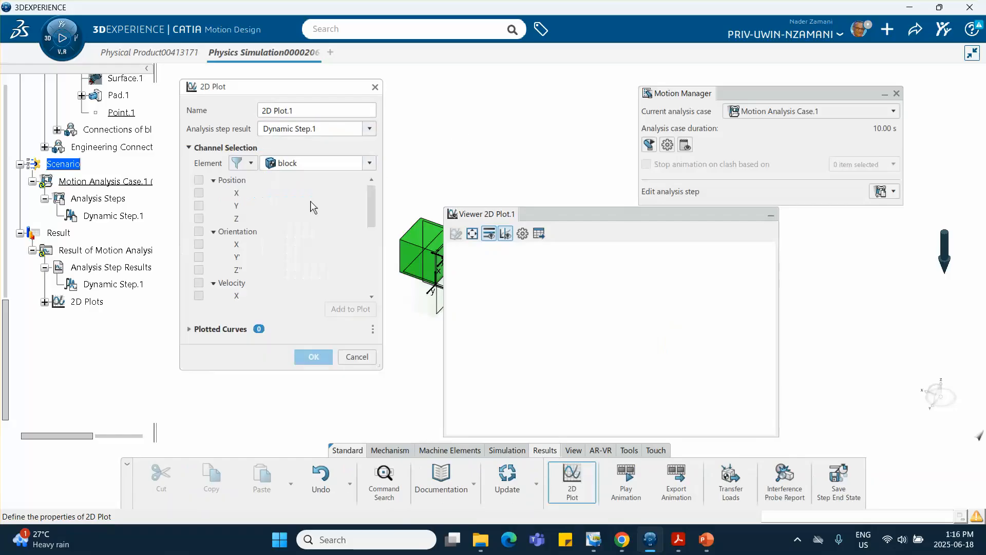
{"action": "left_click", "coordinate": [198, 193]}
{"action": "left_click", "coordinate": [339, 309]}
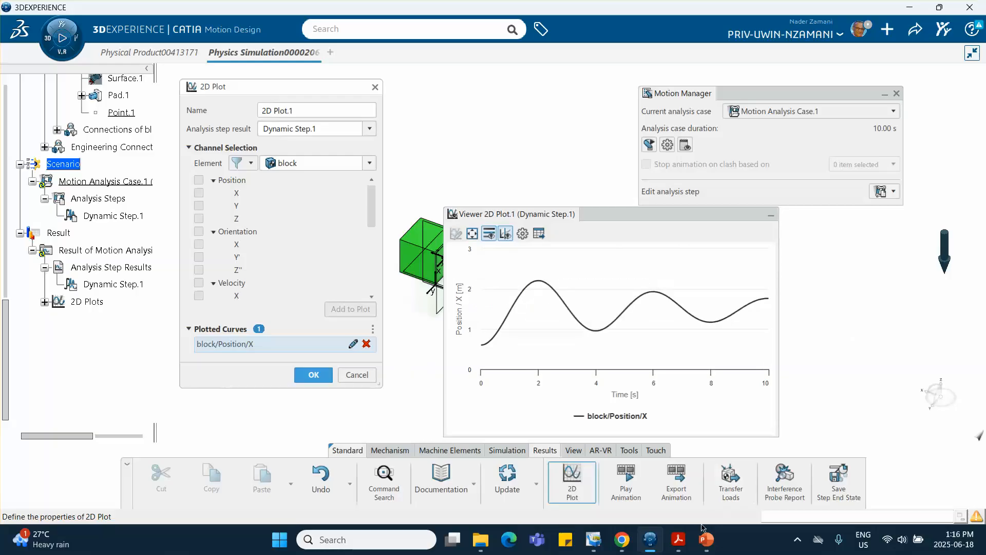
Switch to PowerPoint, examine the theoretical damped response for c = 10 on slide 4, and return to the 3DEXPERIENCE plot
{"action": "left_click", "coordinate": [706, 538]}
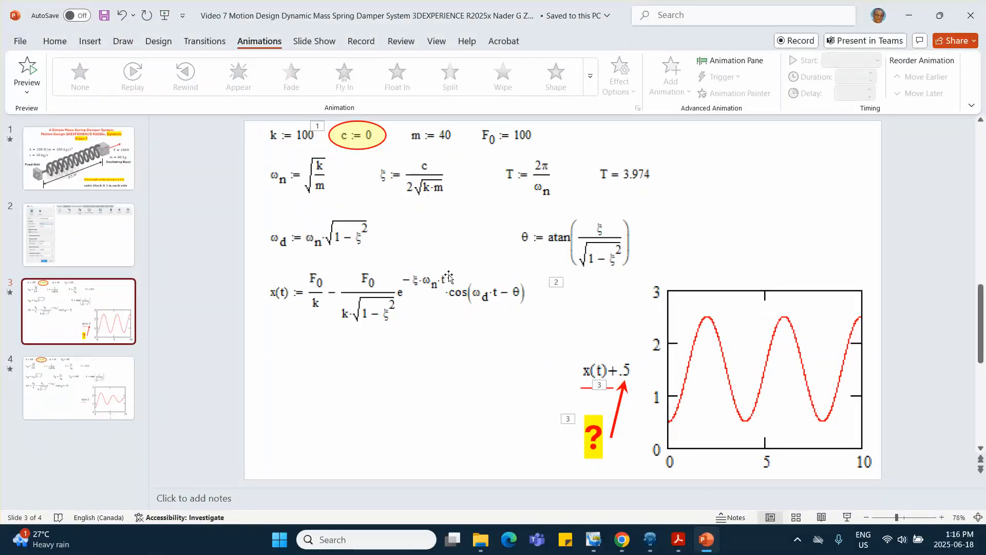
{"action": "left_click", "coordinate": [58, 386]}
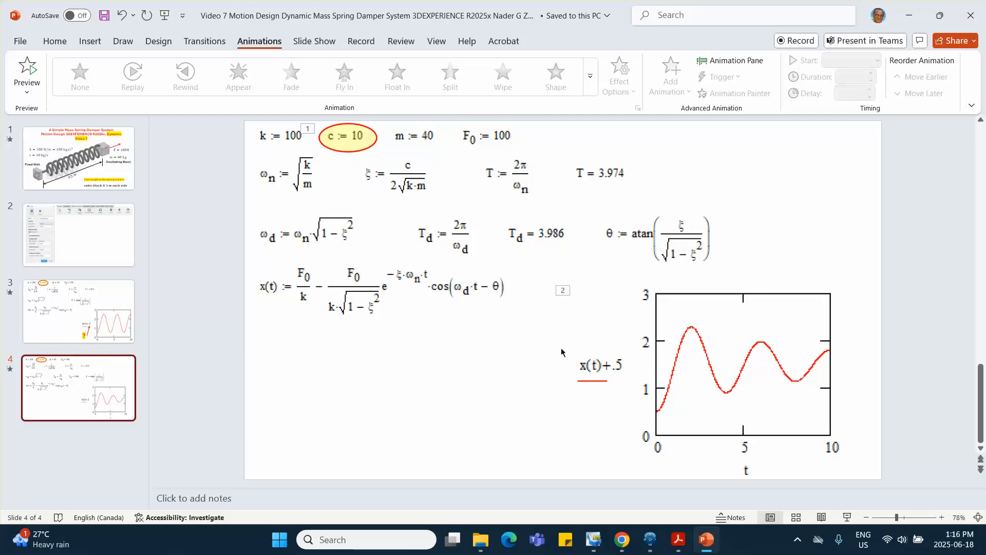
{"action": "left_click", "coordinate": [650, 539]}
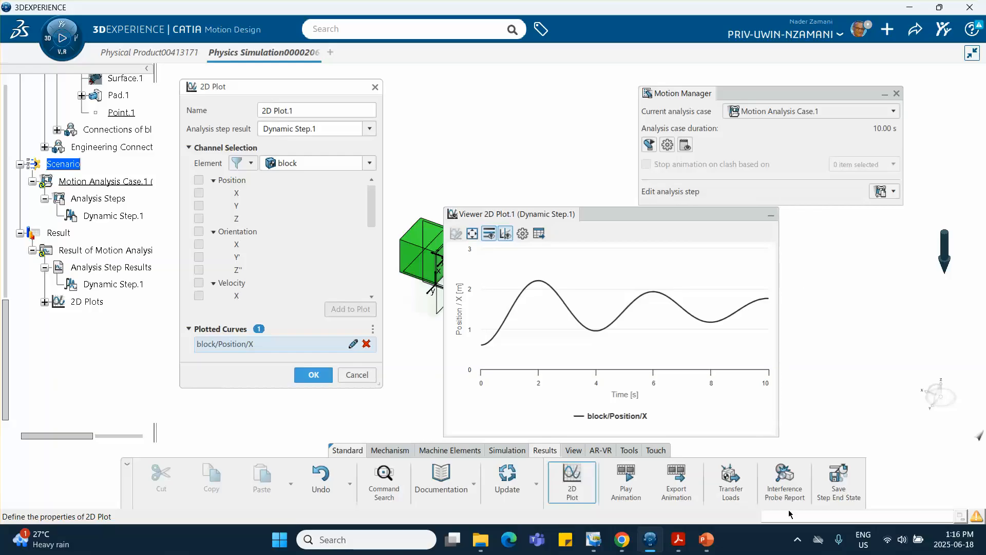
{"action": "left_click", "coordinate": [798, 540]}
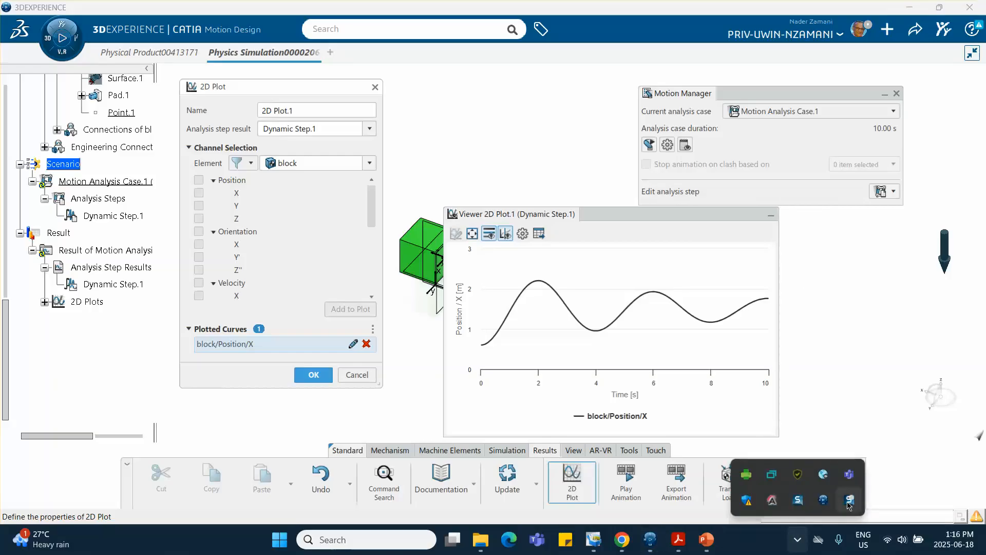